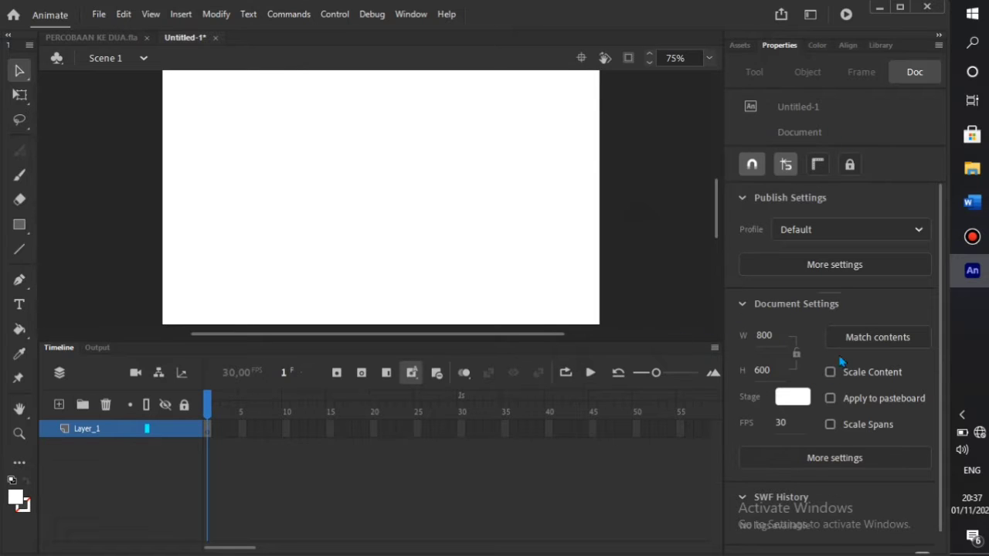
- Drag the crumpled black paper bitmap from the Library onto the stage
{"action": "left_click", "coordinate": [881, 44]}
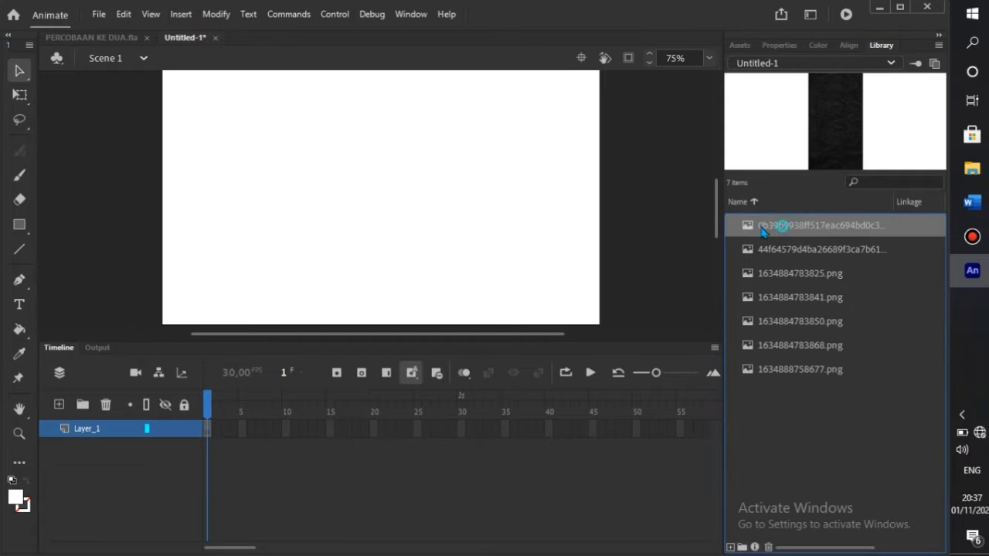
{"action": "left_click_drag", "start_coordinate": [761, 230], "coordinate": [433, 219]}
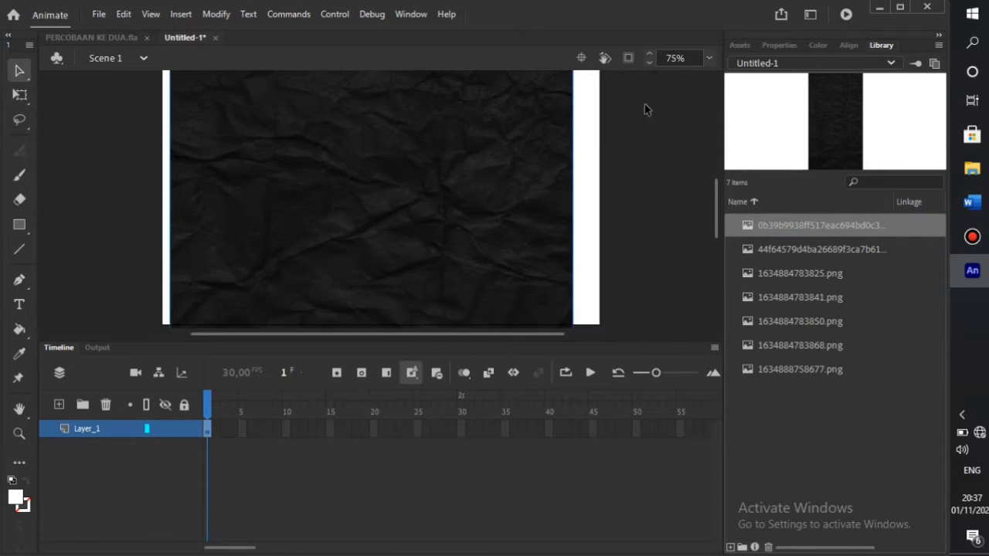
{"action": "left_click", "coordinate": [713, 63]}
{"action": "left_click", "coordinate": [643, 147]}
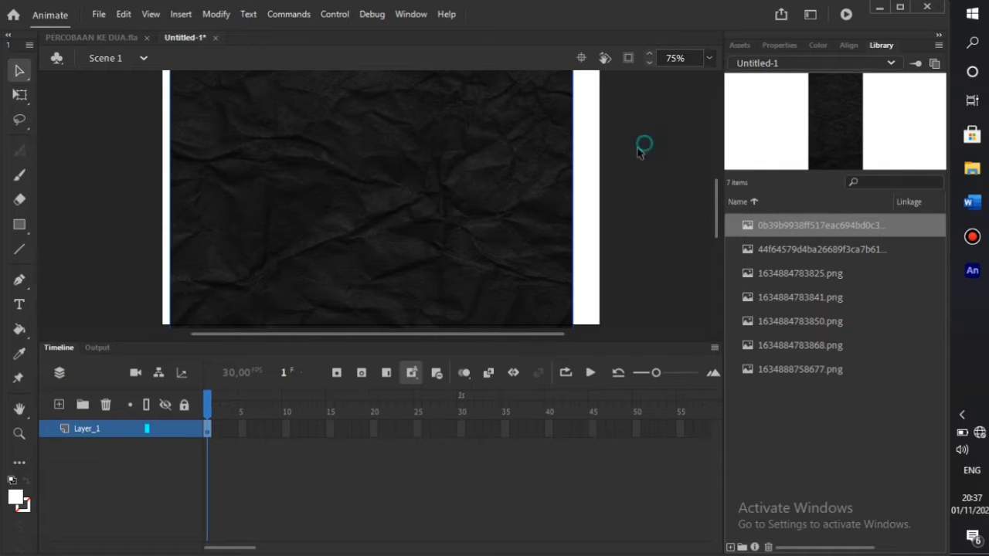
{"action": "left_click", "coordinate": [507, 193]}
- Set the background image's width to 800 and height to 500 in Properties
{"action": "left_click", "coordinate": [779, 45]}
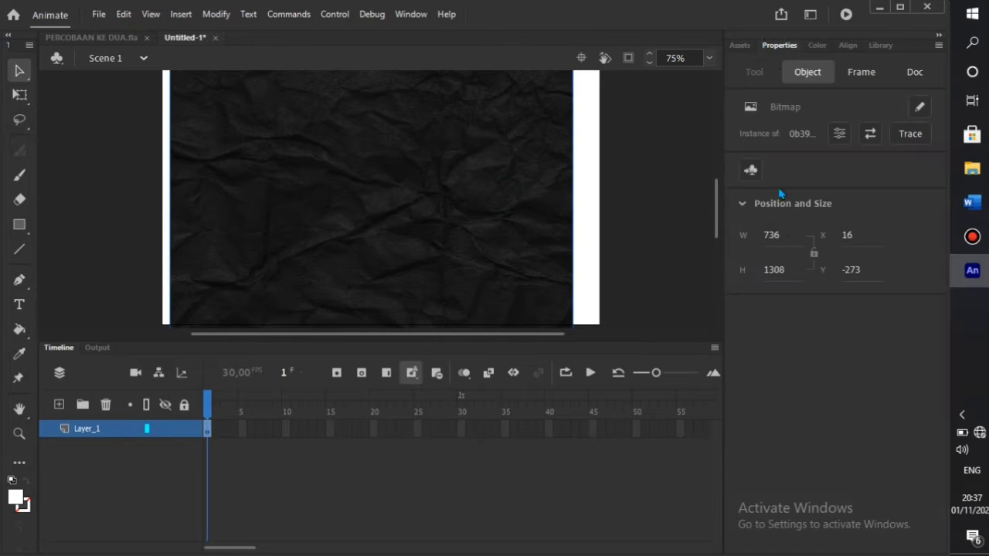
{"action": "left_click", "coordinate": [776, 235]}
{"action": "type", "text": "800"}
{"action": "left_click", "coordinate": [781, 269]}
{"action": "type", "text": "5"}
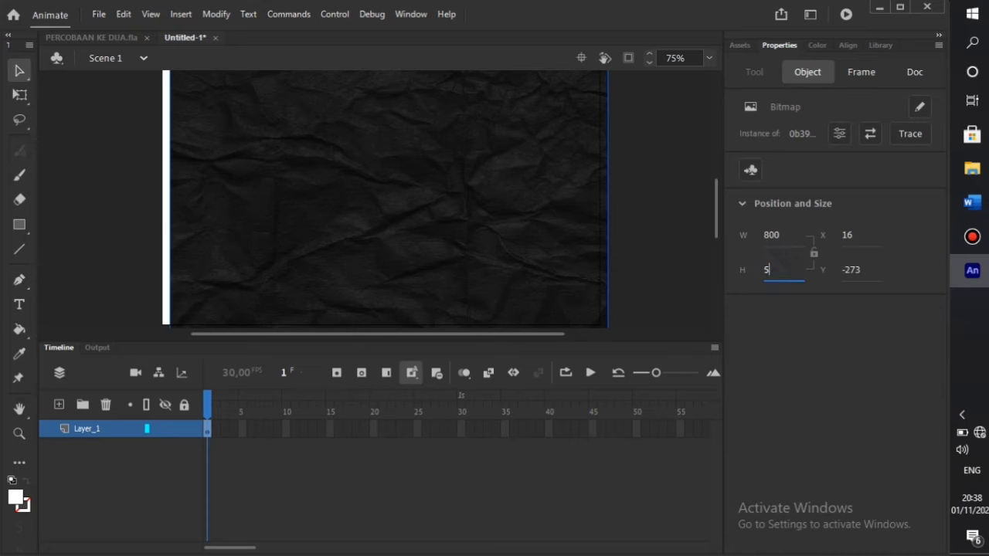
{"action": "type", "text": "00"}
{"action": "left_click", "coordinate": [691, 215]}
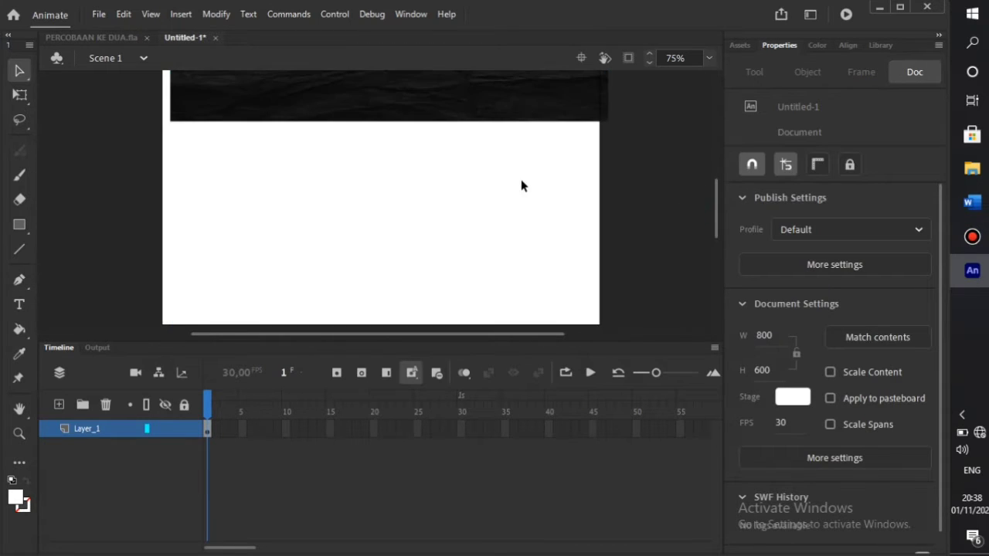
- Move the background down onto the stage's bottom edge and reselect it
{"action": "left_click_drag", "start_coordinate": [538, 106], "coordinate": [530, 310]}
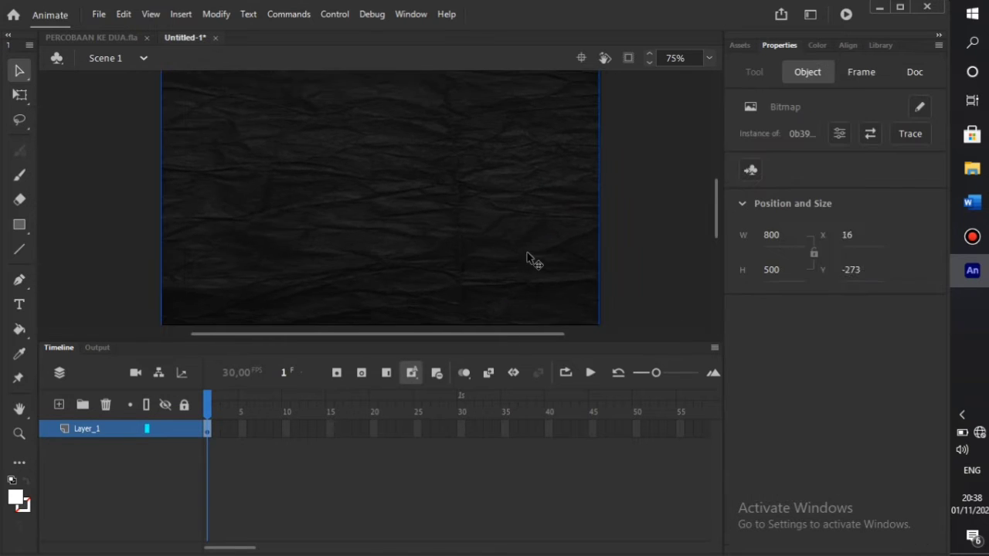
{"action": "scroll", "coordinate": [523, 219], "scroll_direction": "up", "scroll_amount": 2}
{"action": "scroll", "coordinate": [523, 224], "scroll_direction": "up", "scroll_amount": 2}
{"action": "scroll", "coordinate": [523, 224], "scroll_direction": "down", "scroll_amount": 4}
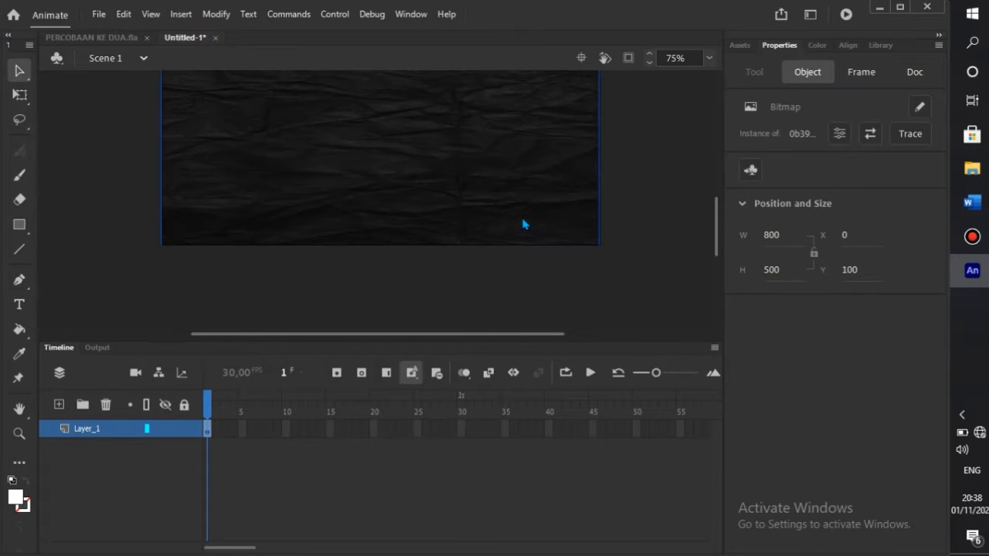
{"action": "mouse_move", "coordinate": [523, 200]}
{"action": "left_mouse_down"}
{"action": "mouse_move", "coordinate": [530, 159]}
{"action": "mouse_move", "coordinate": [521, 198]}
{"action": "left_mouse_up"}
{"action": "left_click", "coordinate": [627, 190]}
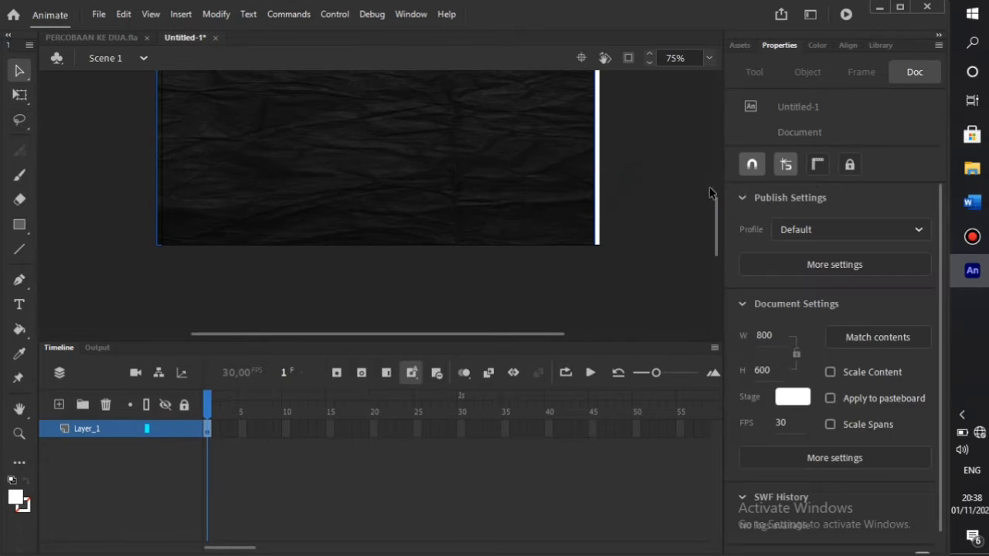
{"action": "left_click", "coordinate": [581, 191]}
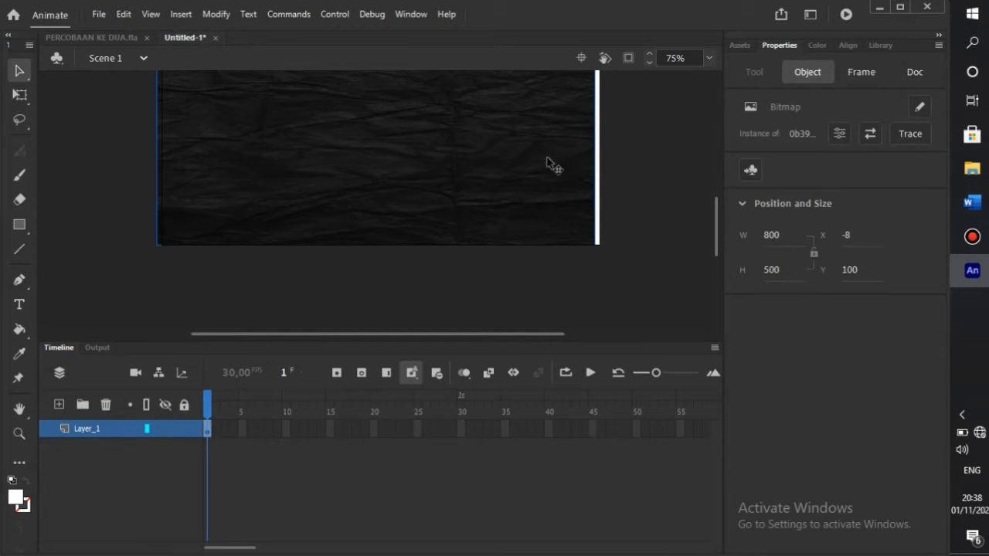
- Change the background's height to 600, move it to the stage top and nudge it right
{"action": "left_click", "coordinate": [776, 271]}
{"action": "type", "text": "60"}
{"action": "left_click", "coordinate": [628, 203]}
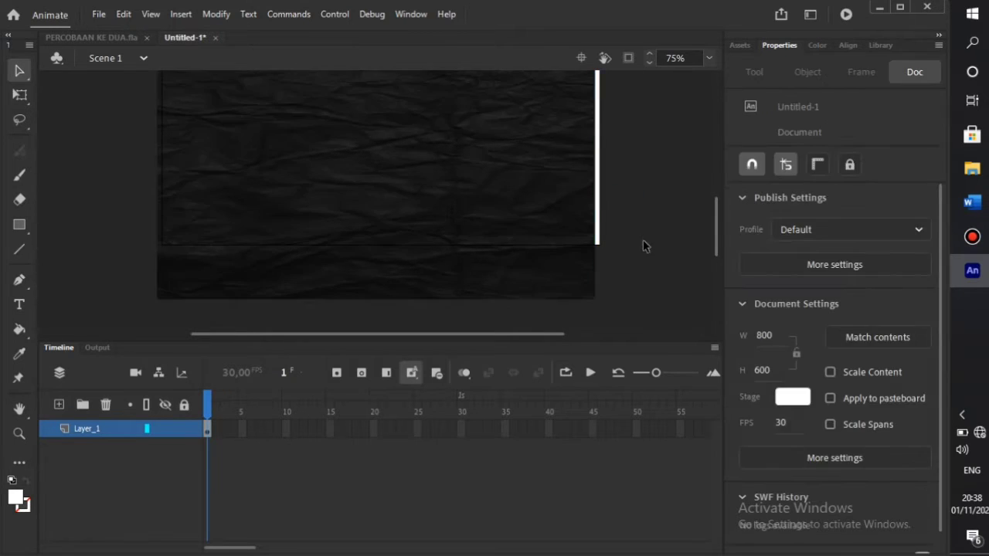
{"action": "scroll", "coordinate": [530, 232], "scroll_direction": "up", "scroll_amount": 4}
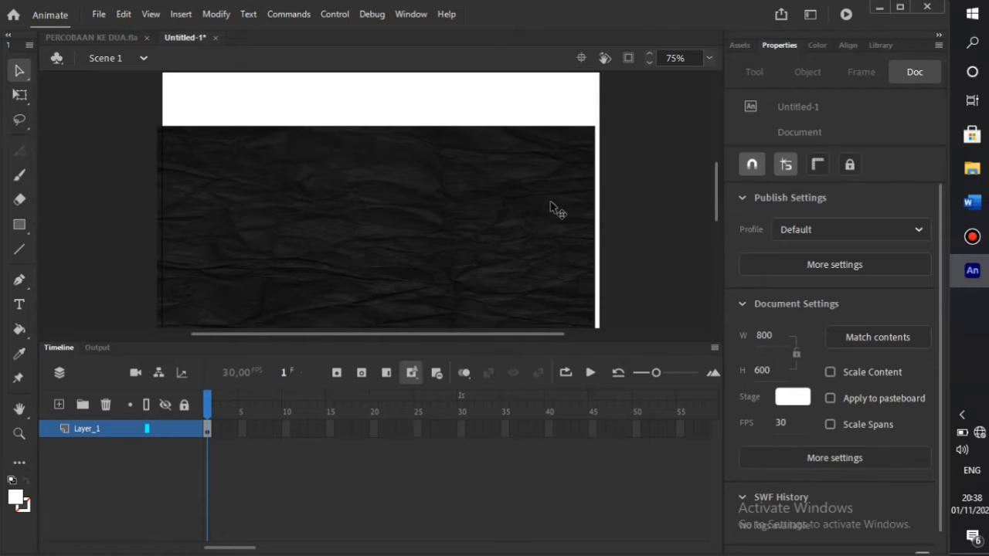
{"action": "left_click_drag", "start_coordinate": [580, 235], "coordinate": [523, 181]}
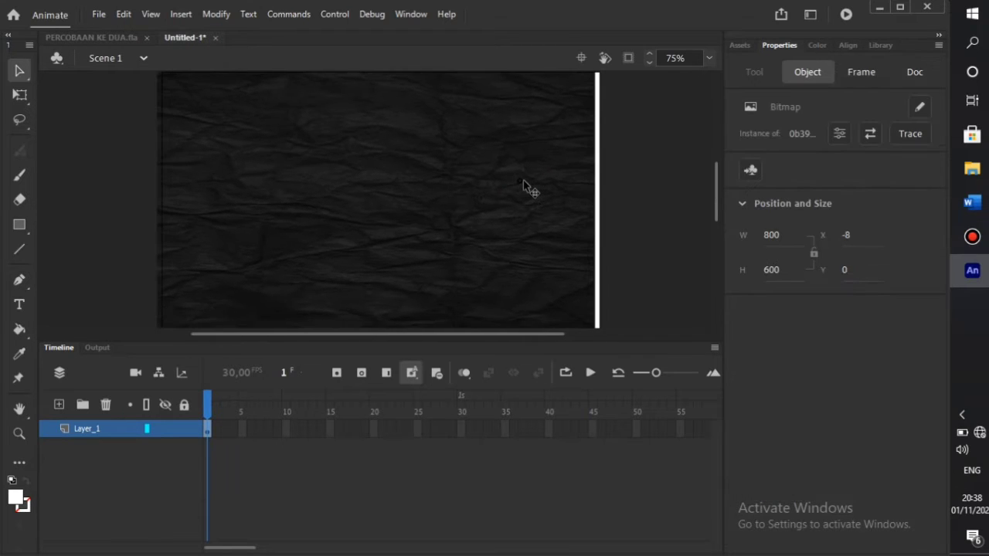
{"action": "key", "text": "Right"}
{"action": "key", "text": "Right"}
{"action": "key", "text": "Right"}
{"action": "key", "text": "Right"}
{"action": "key", "text": "Right"}
{"action": "key", "text": "Right"}
{"action": "key", "text": "Right"}
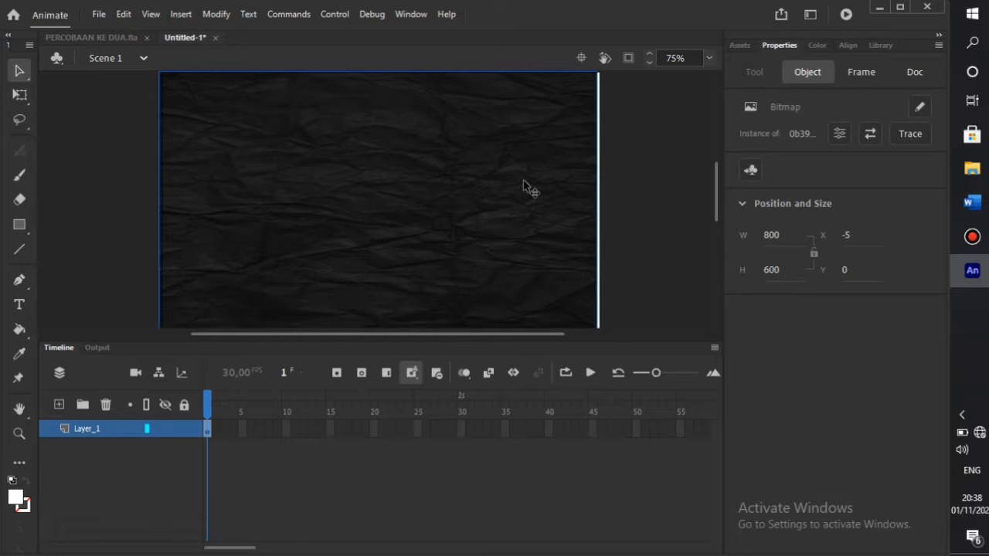
{"action": "scroll", "coordinate": [524, 185], "scroll_direction": "up", "scroll_amount": 2}
{"action": "scroll", "coordinate": [524, 186], "scroll_direction": "down", "scroll_amount": 5}
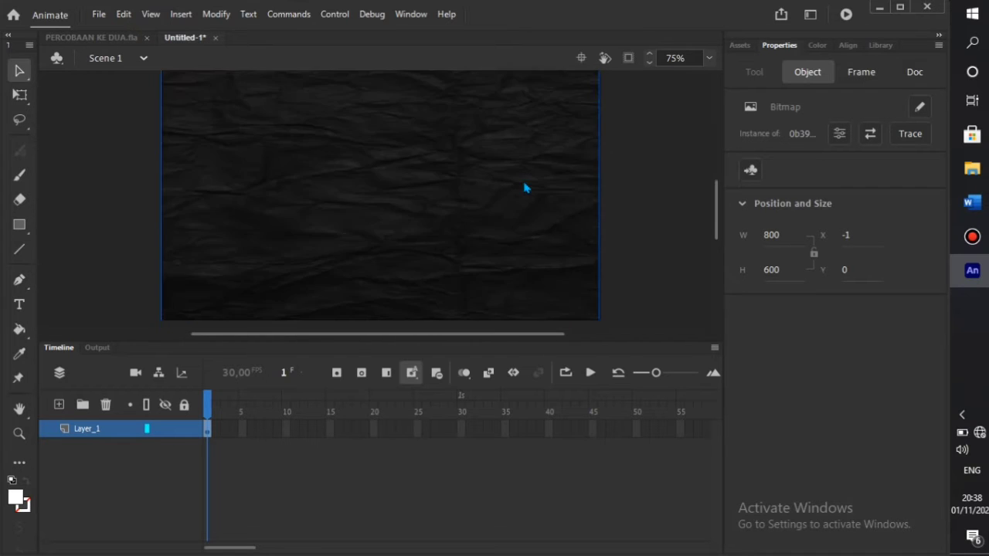
{"action": "scroll", "coordinate": [524, 185], "scroll_direction": "up", "scroll_amount": 2}
{"action": "scroll", "coordinate": [524, 187], "scroll_direction": "up", "scroll_amount": 1}
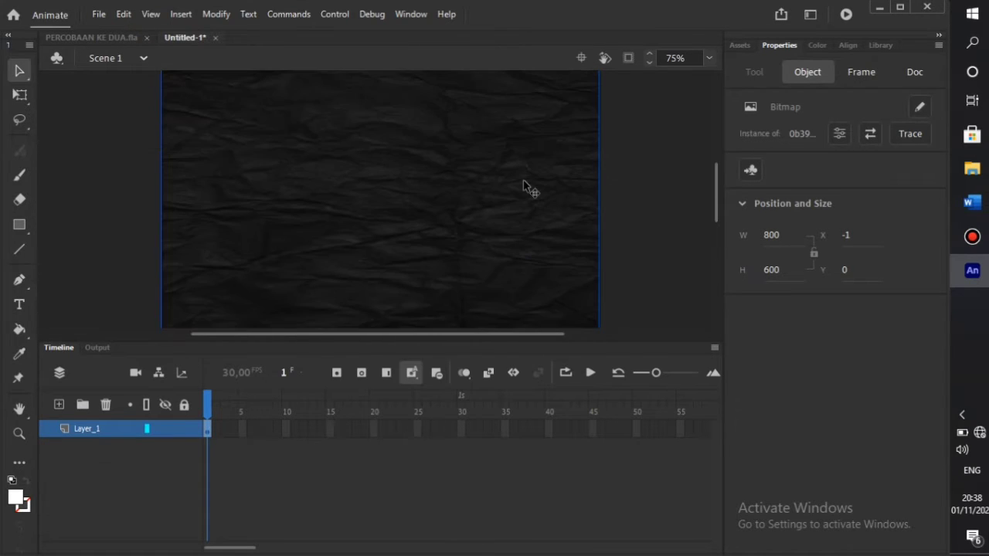
{"action": "left_click", "coordinate": [616, 189]}
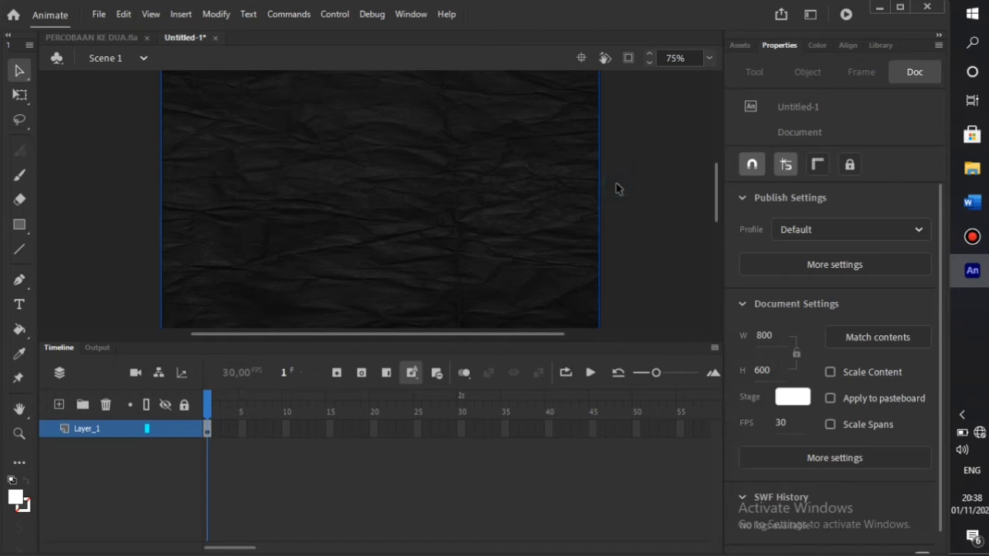
{"action": "left_click", "coordinate": [411, 253]}
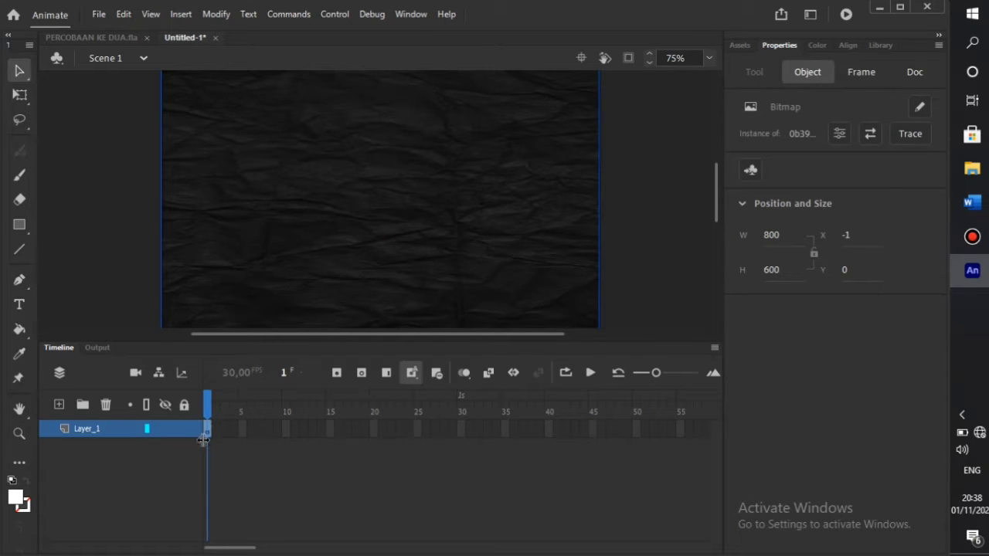
- Nudge the background image right so its X position is exactly 0
{"action": "left_click", "coordinate": [182, 462]}
{"action": "left_click", "coordinate": [632, 228]}
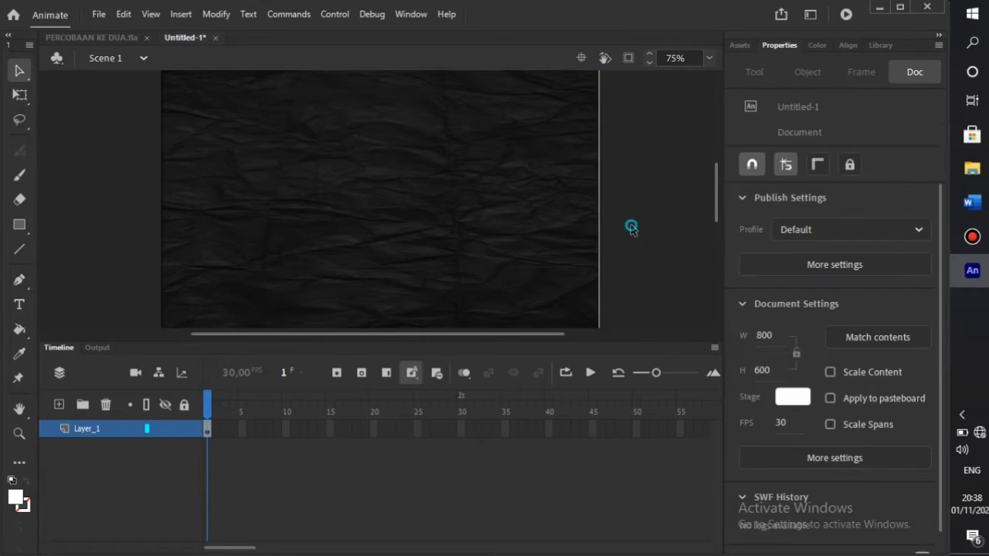
{"action": "left_click", "coordinate": [521, 224]}
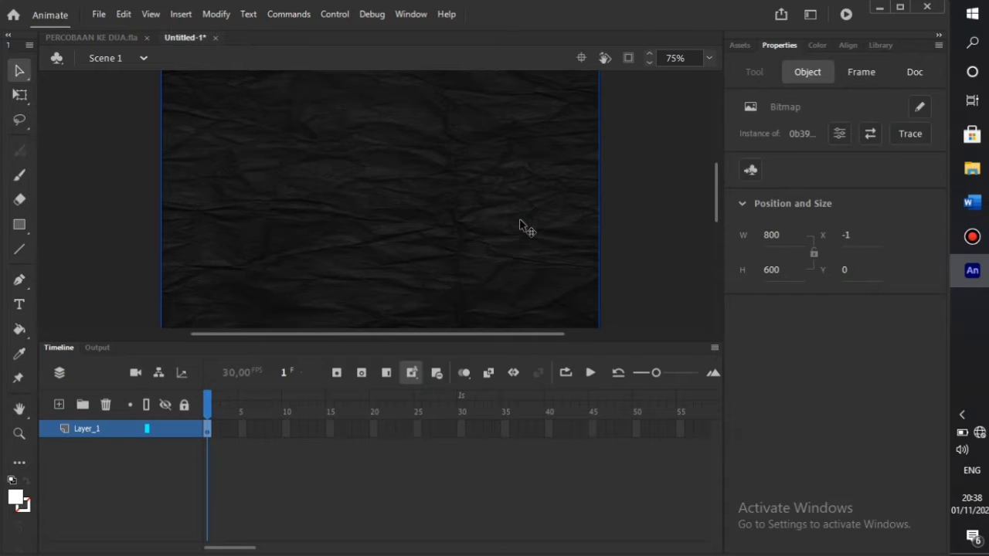
{"action": "key", "text": "Right"}
{"action": "left_click", "coordinate": [674, 240]}
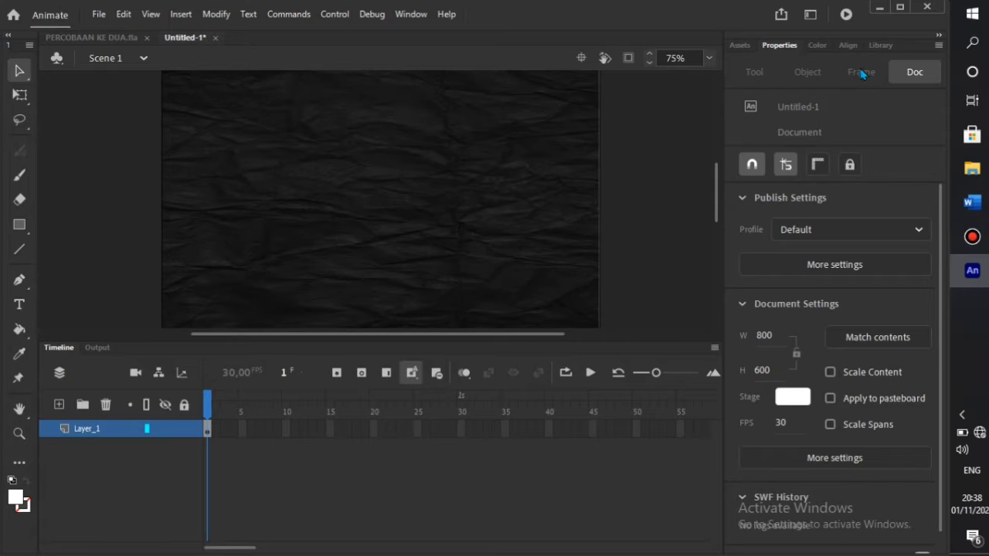
- Preview the other imported Library images, including the sperm cell, then return to Properties
{"action": "left_click", "coordinate": [879, 45]}
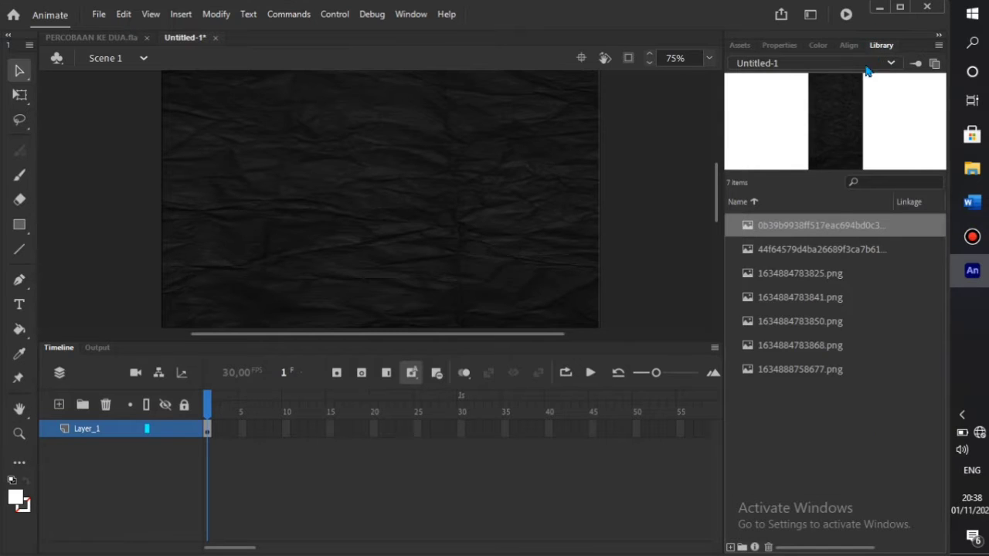
{"action": "left_click", "coordinate": [844, 251]}
{"action": "left_click", "coordinate": [842, 274]}
{"action": "left_click", "coordinate": [841, 298]}
{"action": "left_click", "coordinate": [839, 321]}
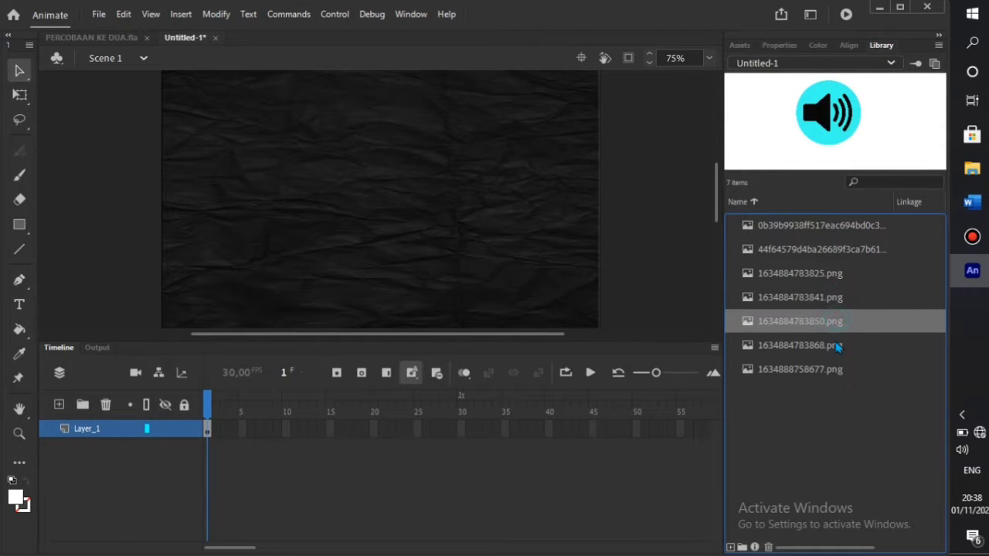
{"action": "left_click", "coordinate": [838, 346]}
{"action": "left_click", "coordinate": [836, 368]}
{"action": "left_click", "coordinate": [837, 345]}
{"action": "left_click", "coordinate": [835, 320]}
{"action": "left_click", "coordinate": [833, 298]}
{"action": "left_click", "coordinate": [830, 274]}
{"action": "left_click", "coordinate": [829, 250]}
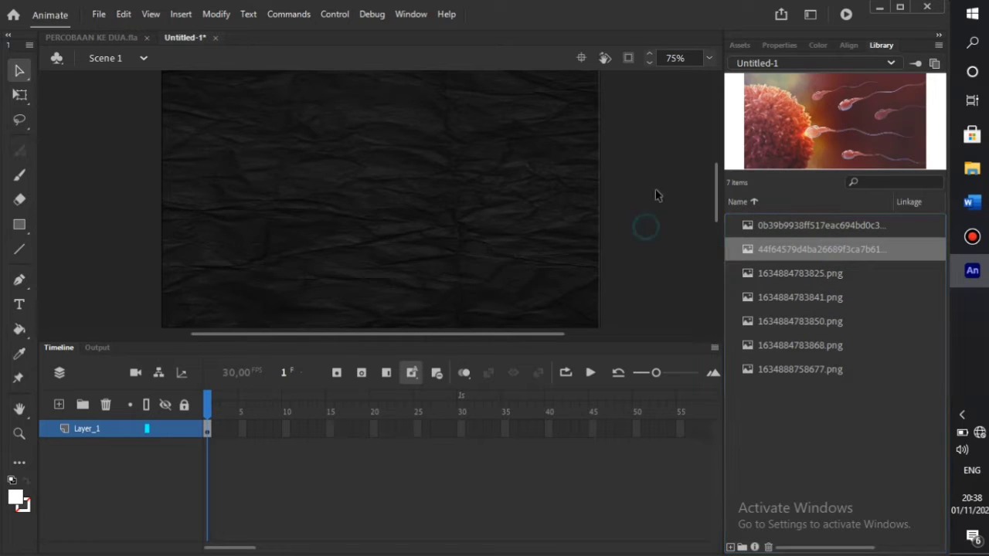
{"action": "left_click", "coordinate": [779, 45]}
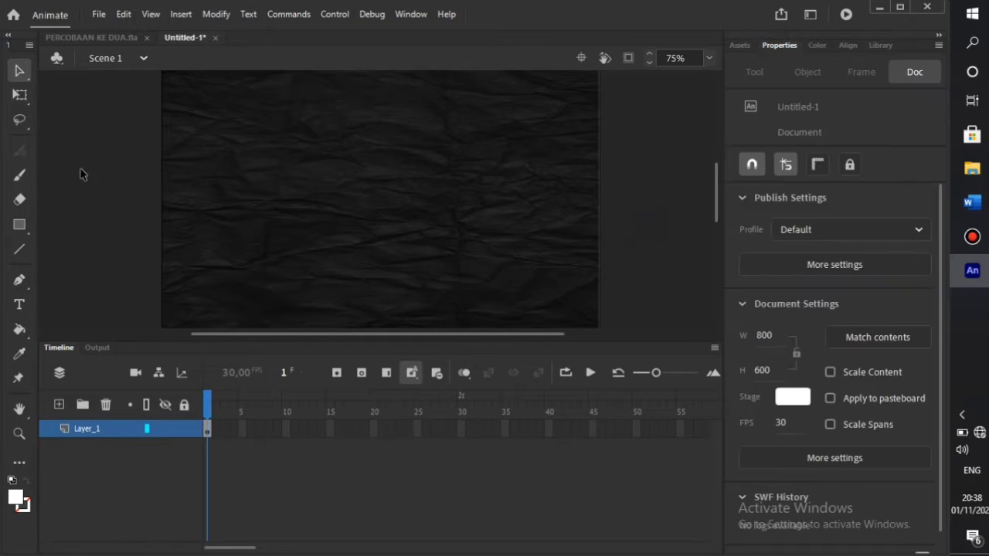
{"action": "left_click", "coordinate": [19, 225]}
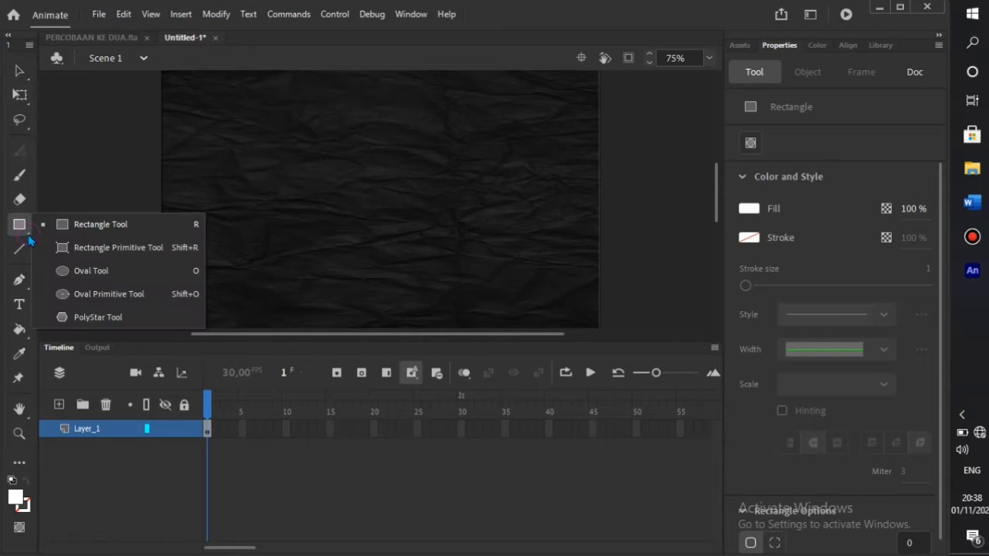
- Switch to the Oval tool and zoom the stage out to 50%
{"action": "left_click", "coordinate": [28, 231]}
{"action": "left_click", "coordinate": [68, 265]}
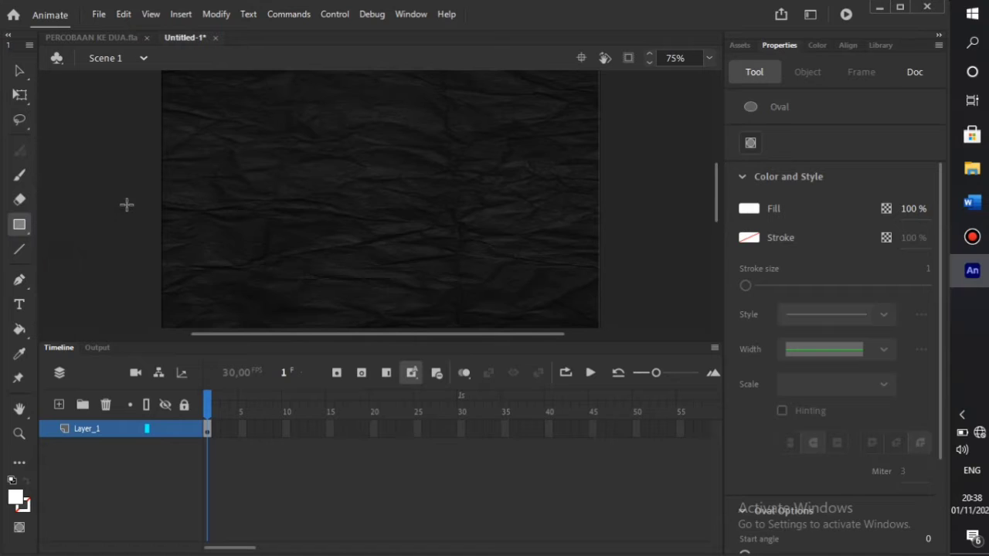
{"action": "left_click", "coordinate": [709, 58]}
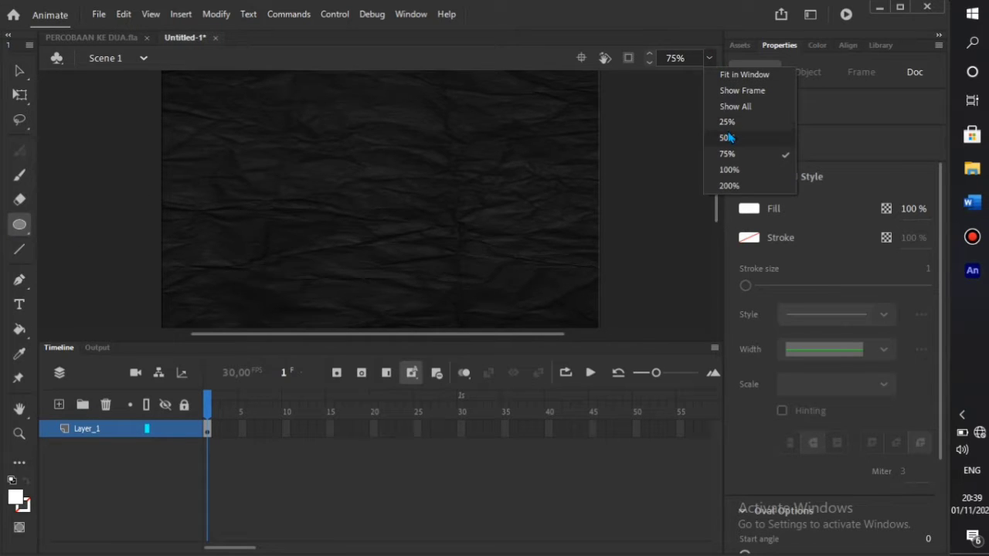
{"action": "left_click", "coordinate": [728, 137]}
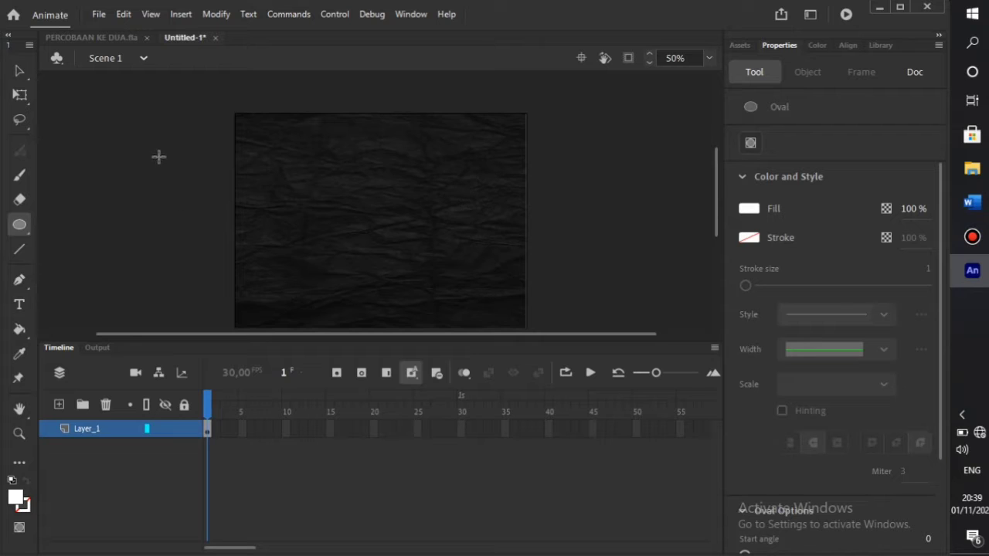
- Draw white circles left of the stage, at its right edge, and below it
{"action": "mouse_move", "coordinate": [159, 157]}
{"action": "left_mouse_down"}
{"action": "mouse_move", "coordinate": [162, 179]}
{"action": "mouse_move", "coordinate": [221, 209]}
{"action": "left_mouse_up"}
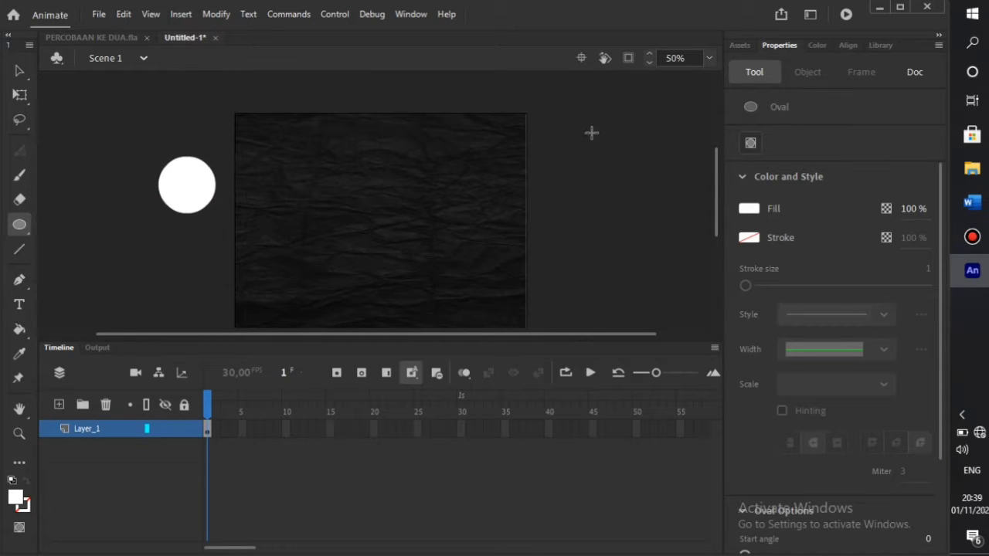
{"action": "mouse_move", "coordinate": [591, 133]}
{"action": "left_mouse_down"}
{"action": "mouse_move", "coordinate": [546, 203]}
{"action": "mouse_move", "coordinate": [526, 213]}
{"action": "left_mouse_up"}
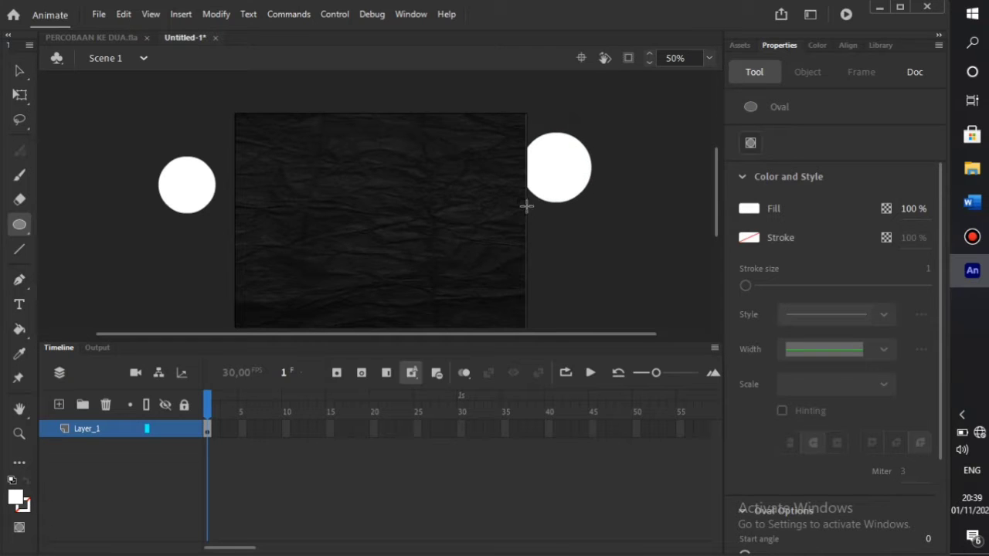
{"action": "scroll", "coordinate": [568, 223], "scroll_direction": "down", "scroll_amount": 2}
{"action": "scroll", "coordinate": [564, 216], "scroll_direction": "up", "scroll_amount": 1}
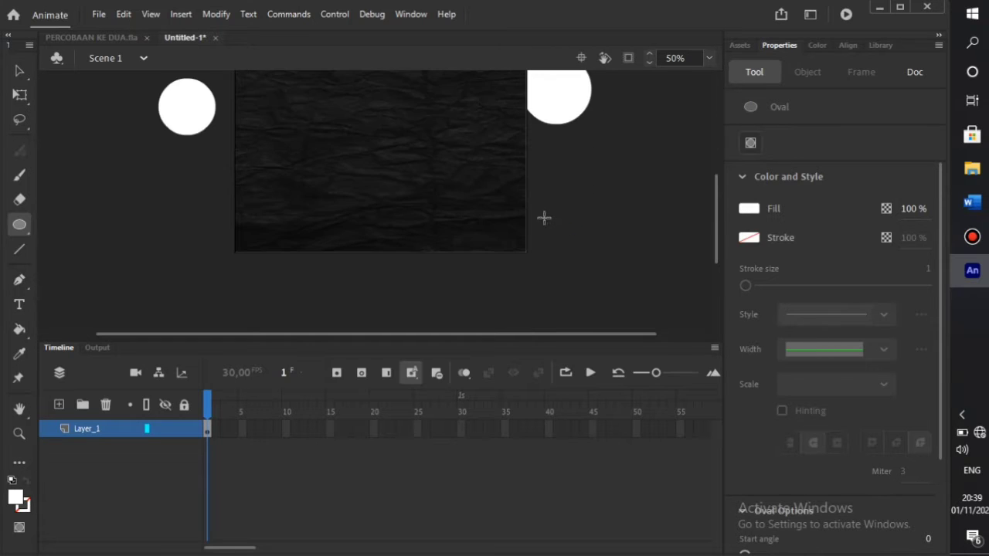
{"action": "mouse_move", "coordinate": [595, 217]}
{"action": "left_mouse_down"}
{"action": "mouse_move", "coordinate": [561, 220]}
{"action": "mouse_move", "coordinate": [523, 291]}
{"action": "left_mouse_up"}
{"action": "left_click_drag", "start_coordinate": [349, 278], "coordinate": [296, 336]}
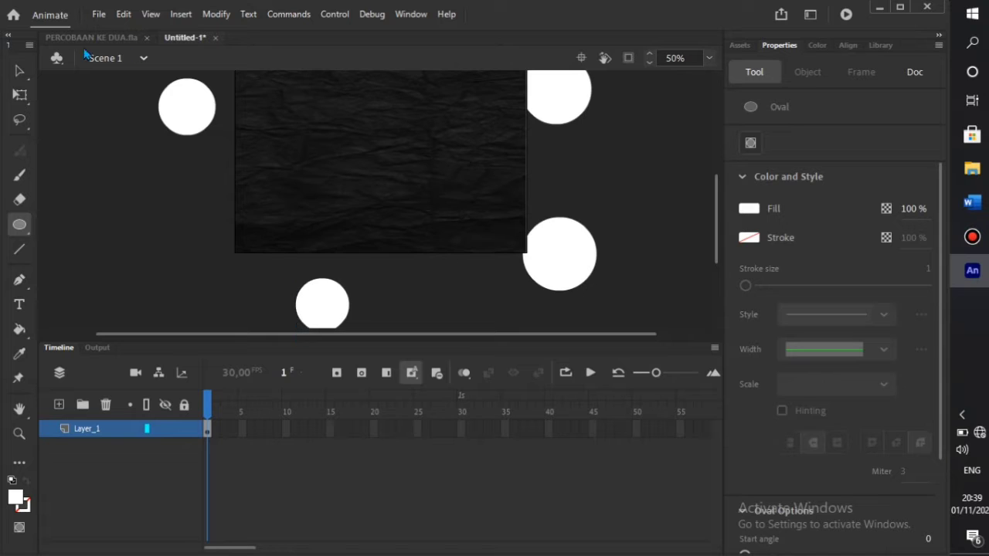
- Fill the top-left circle blue and the right-side circle cyan
{"action": "left_click", "coordinate": [19, 94]}
{"action": "left_click", "coordinate": [190, 123]}
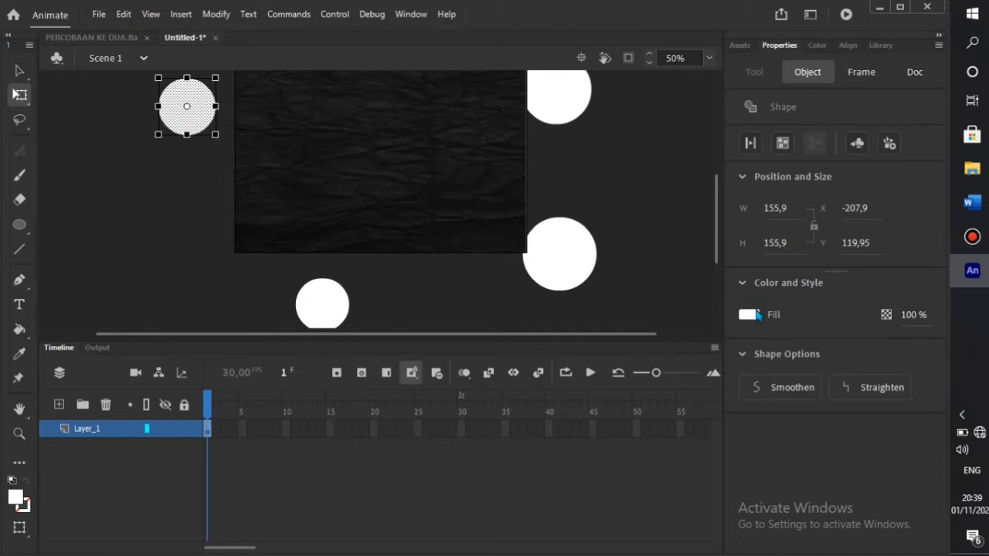
{"action": "left_click", "coordinate": [749, 315]}
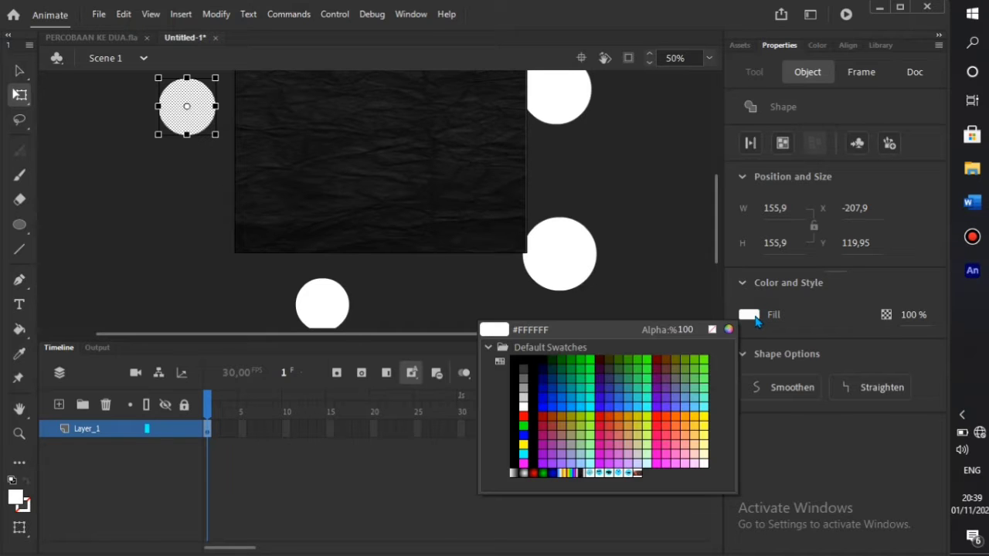
{"action": "left_click", "coordinate": [562, 401]}
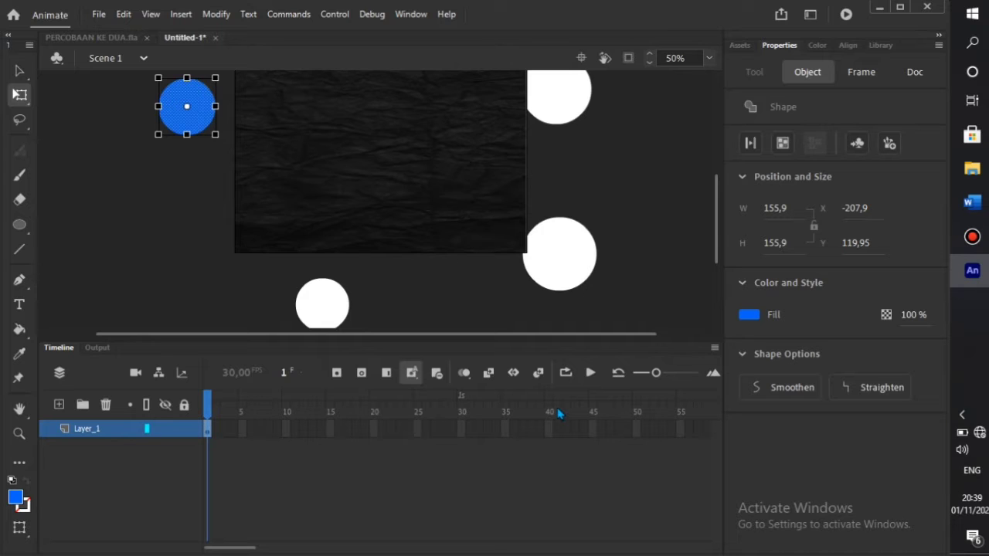
{"action": "left_click", "coordinate": [582, 267]}
{"action": "left_click", "coordinate": [748, 315]}
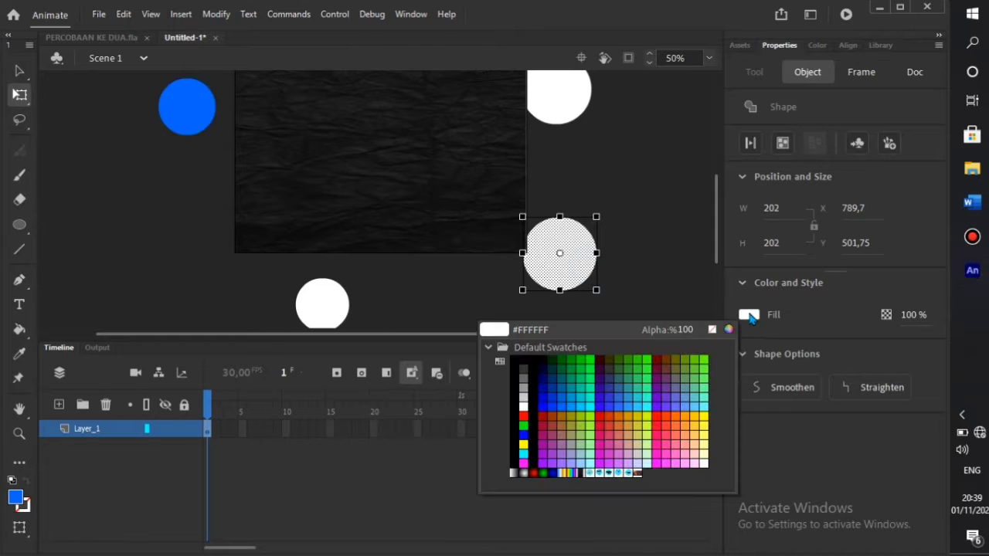
{"action": "left_click", "coordinate": [593, 399]}
- Fill the lower circle orange and the top-right circle green
{"action": "left_click", "coordinate": [316, 315]}
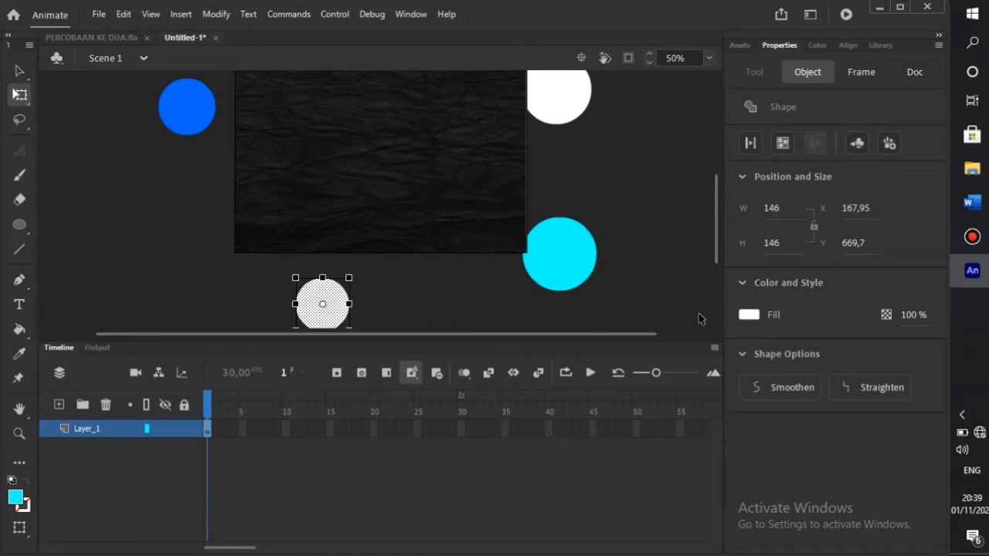
{"action": "left_click", "coordinate": [750, 315]}
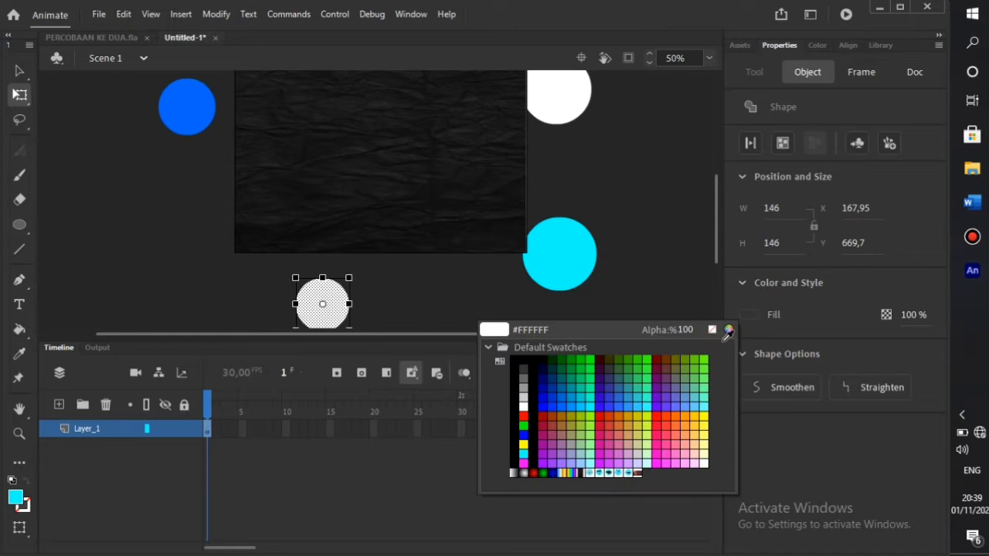
{"action": "left_click", "coordinate": [678, 418]}
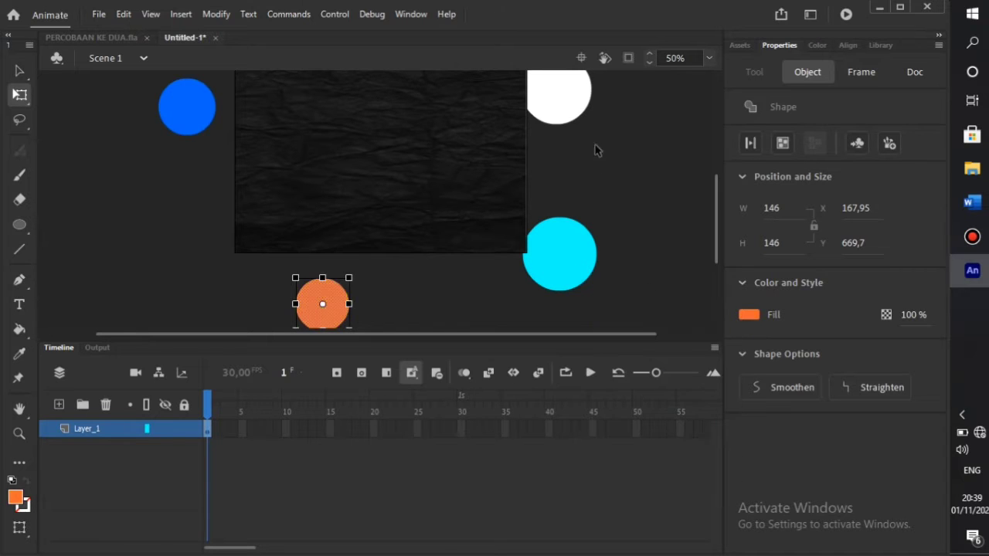
{"action": "left_click", "coordinate": [576, 114]}
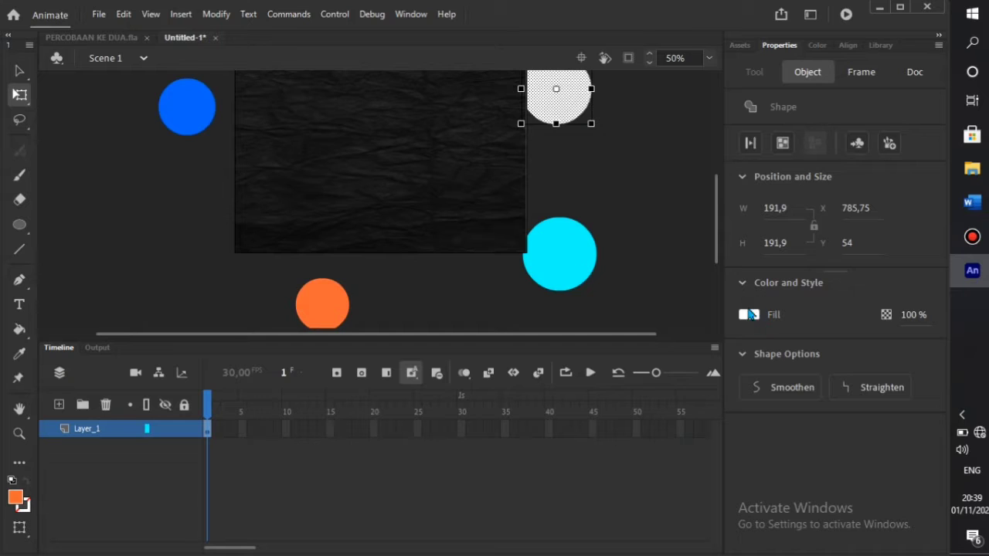
{"action": "left_click", "coordinate": [748, 316]}
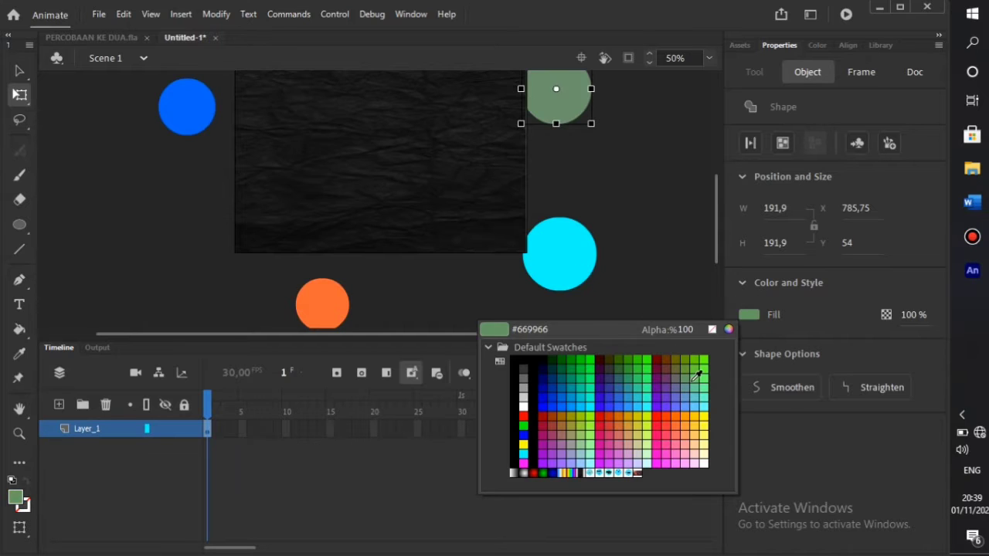
{"action": "left_click", "coordinate": [579, 426]}
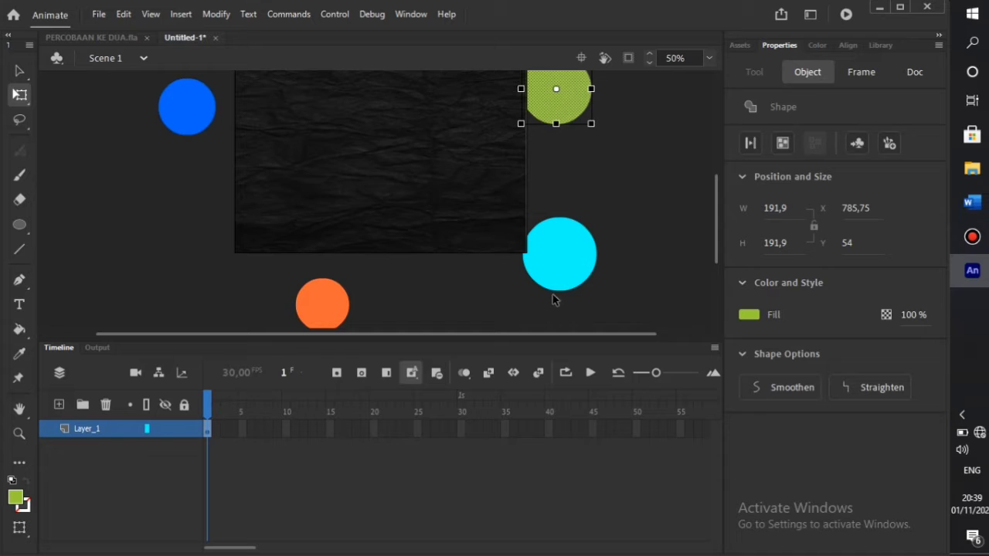
- Distribute the blue and orange circles to their own layers
{"action": "left_click", "coordinate": [195, 124]}
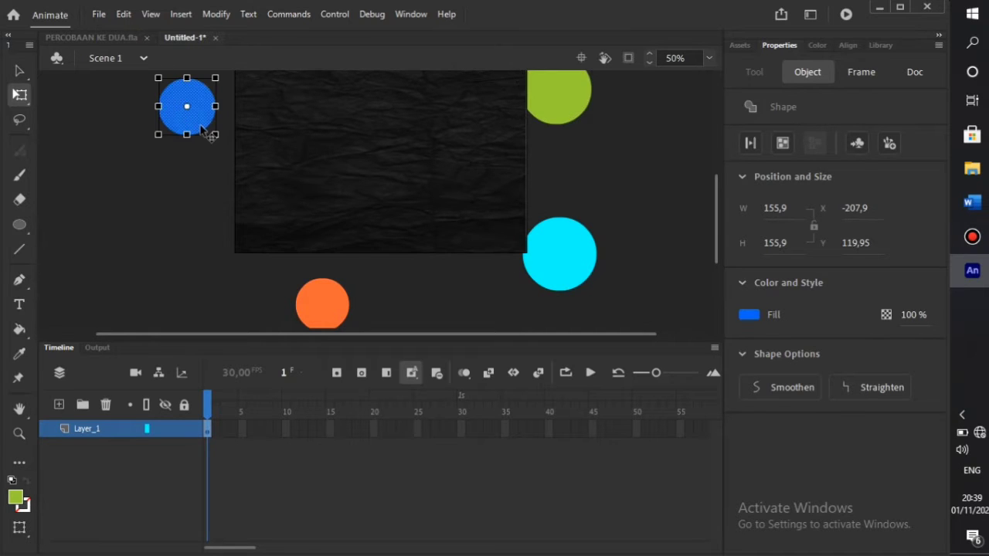
{"action": "right_click", "coordinate": [201, 127]}
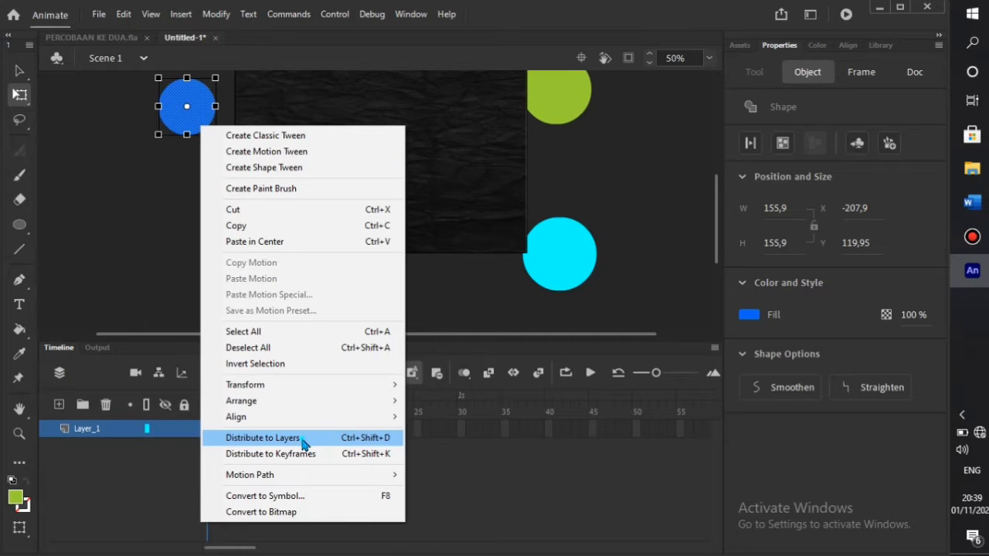
{"action": "left_click", "coordinate": [263, 438]}
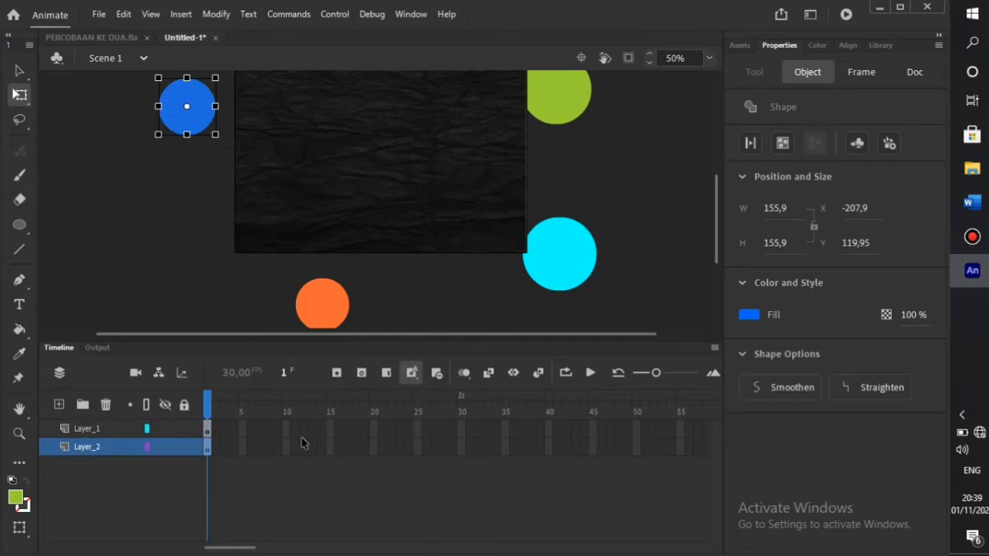
{"action": "left_click", "coordinate": [340, 317]}
{"action": "right_click", "coordinate": [340, 320]}
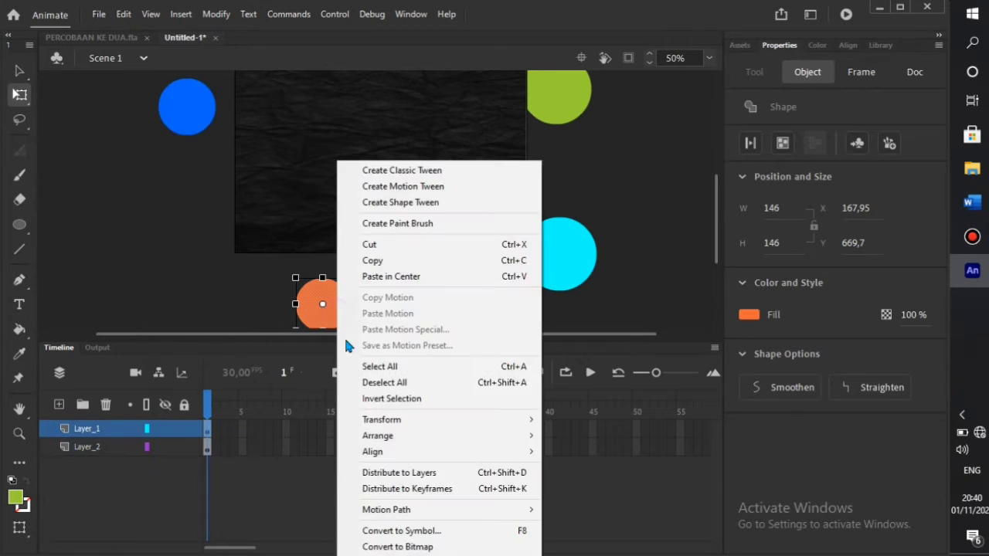
{"action": "left_click", "coordinate": [399, 472]}
- Distribute the cyan and green circles to layers and move Layer_1 to the bottom
{"action": "left_click", "coordinate": [578, 259]}
{"action": "right_click", "coordinate": [579, 260]}
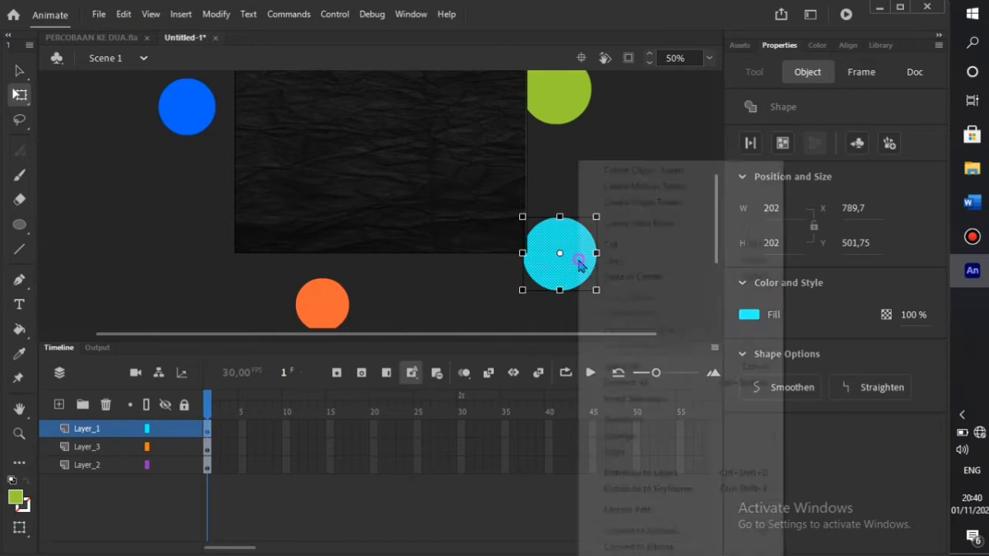
{"action": "left_click", "coordinate": [617, 473]}
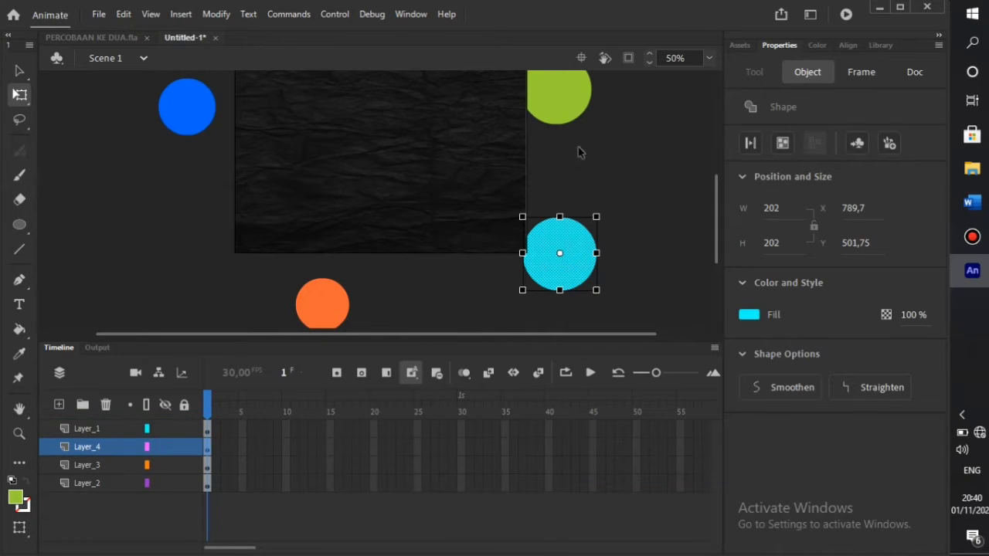
{"action": "right_click", "coordinate": [558, 101]}
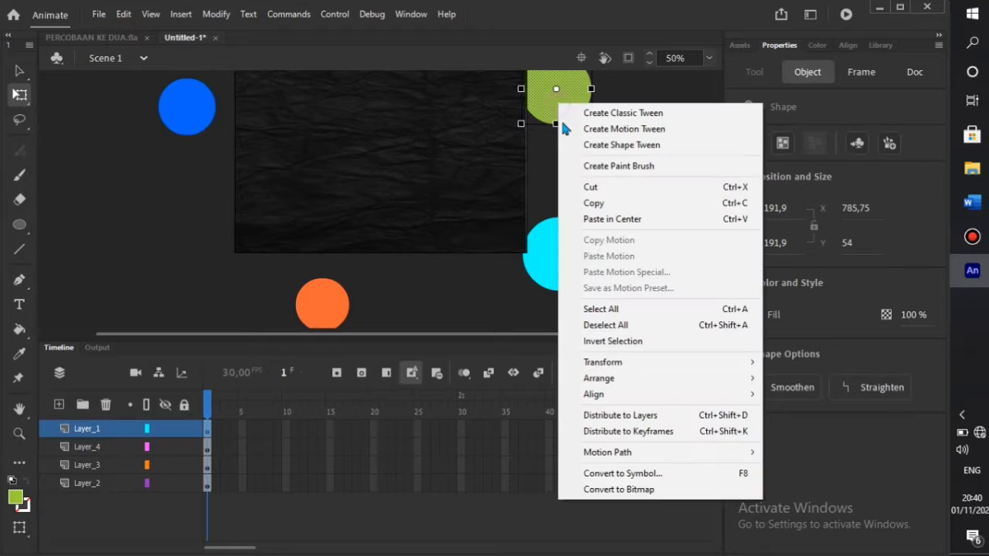
{"action": "left_click", "coordinate": [619, 417]}
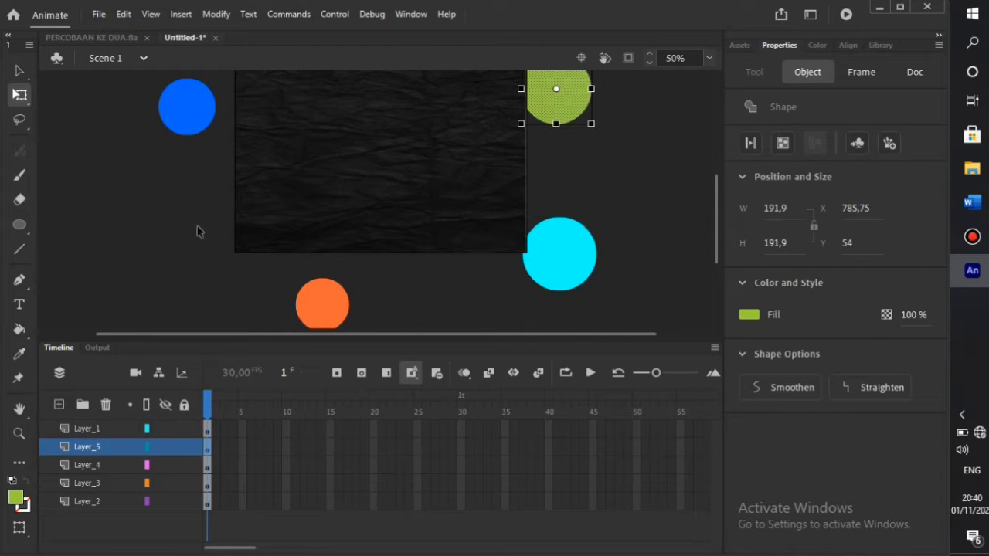
{"action": "left_click", "coordinate": [316, 223]}
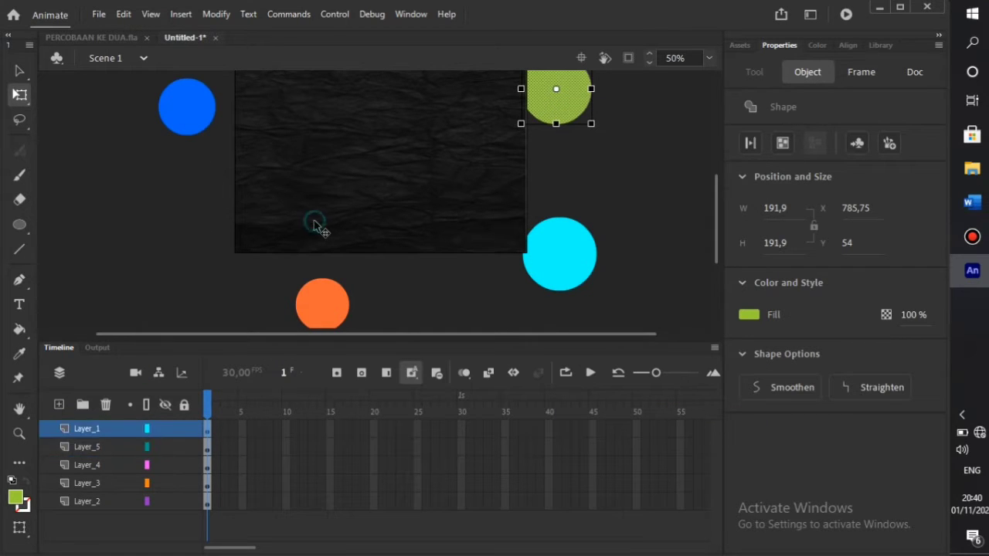
{"action": "left_click_drag", "start_coordinate": [99, 431], "coordinate": [88, 524]}
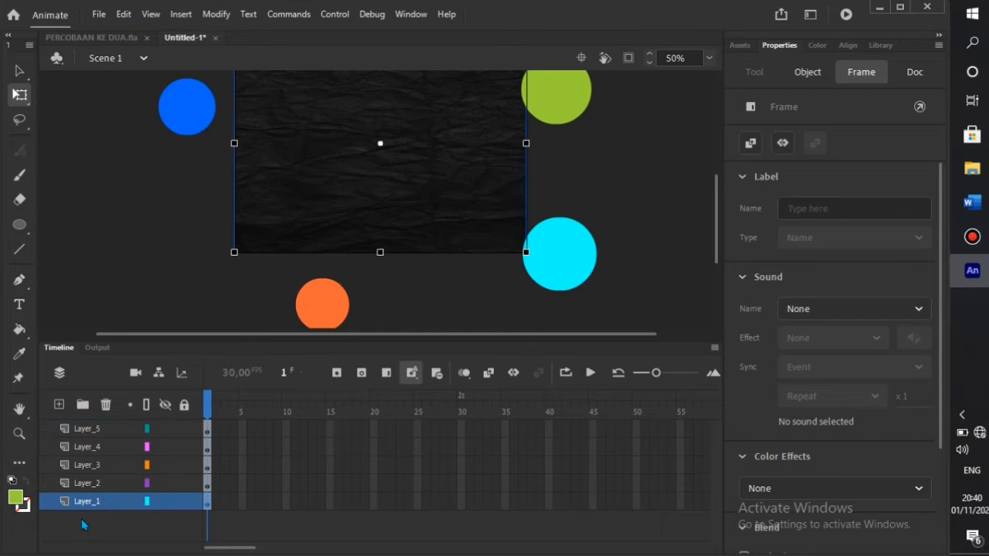
- Convert the blue and orange circles into Movie Clip symbols
{"action": "left_click", "coordinate": [186, 129]}
{"action": "right_click", "coordinate": [186, 128]}
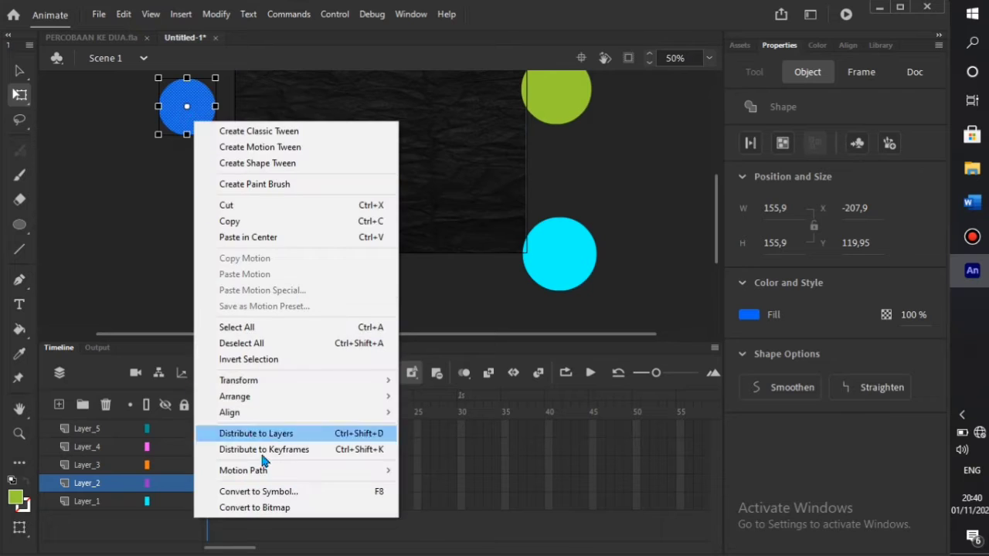
{"action": "left_click", "coordinate": [276, 493]}
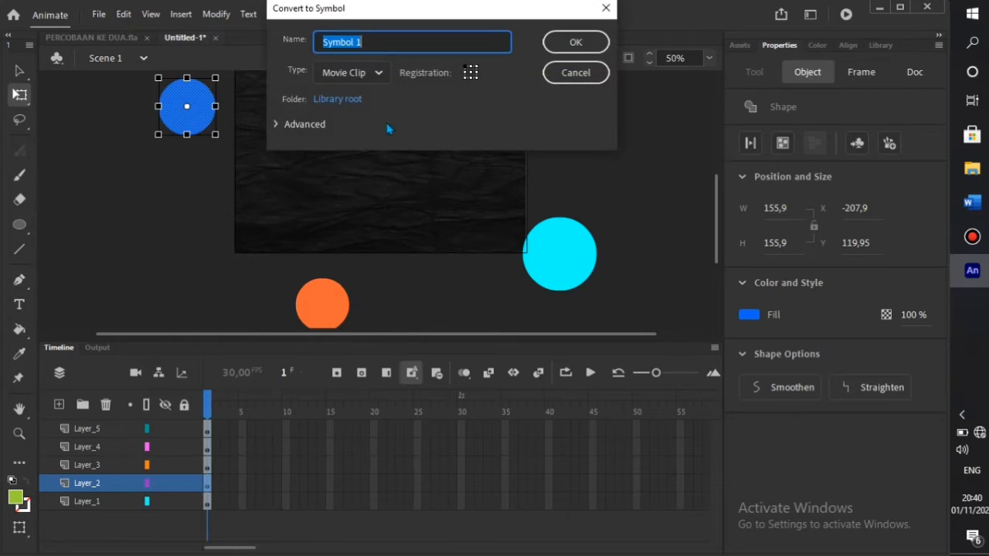
{"action": "left_click", "coordinate": [558, 45]}
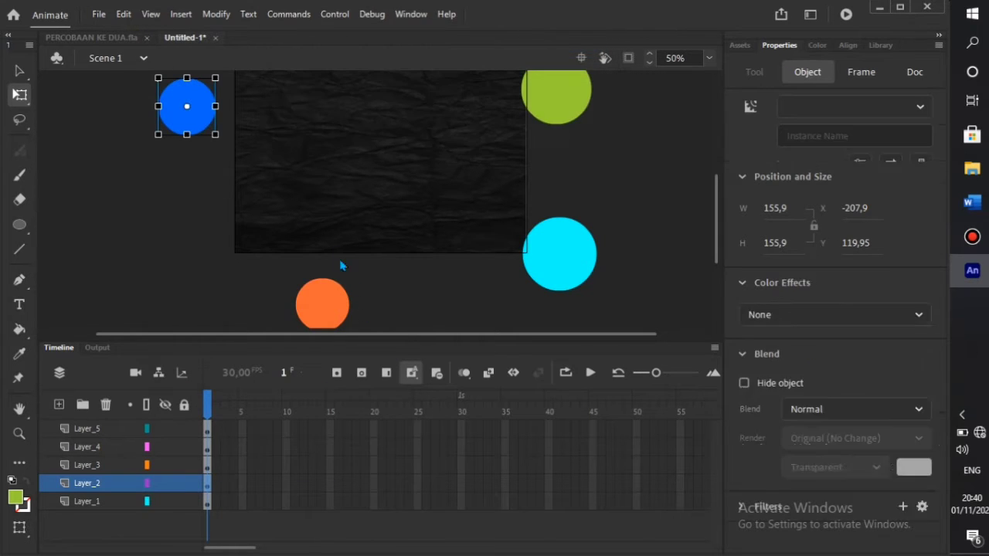
{"action": "left_click", "coordinate": [333, 306]}
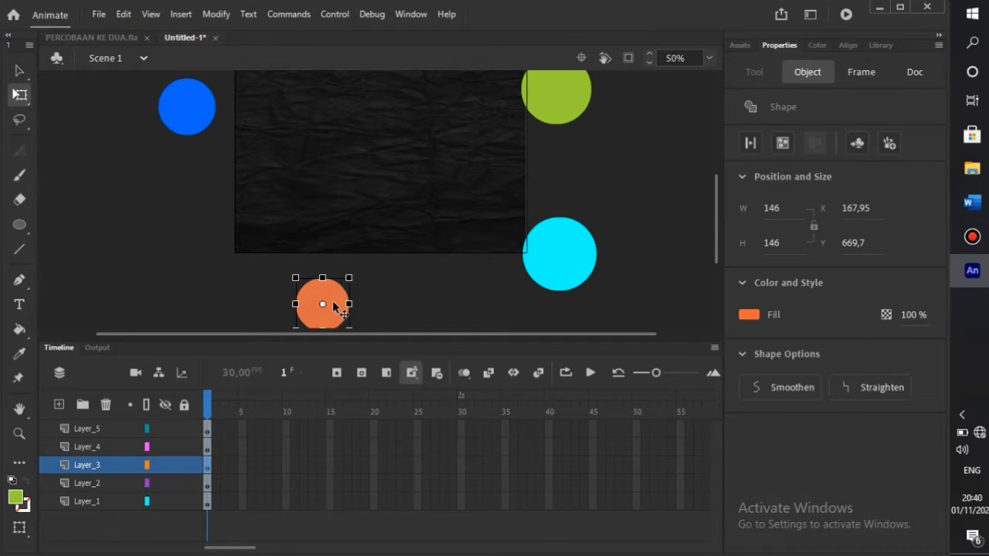
{"action": "right_click", "coordinate": [333, 307]}
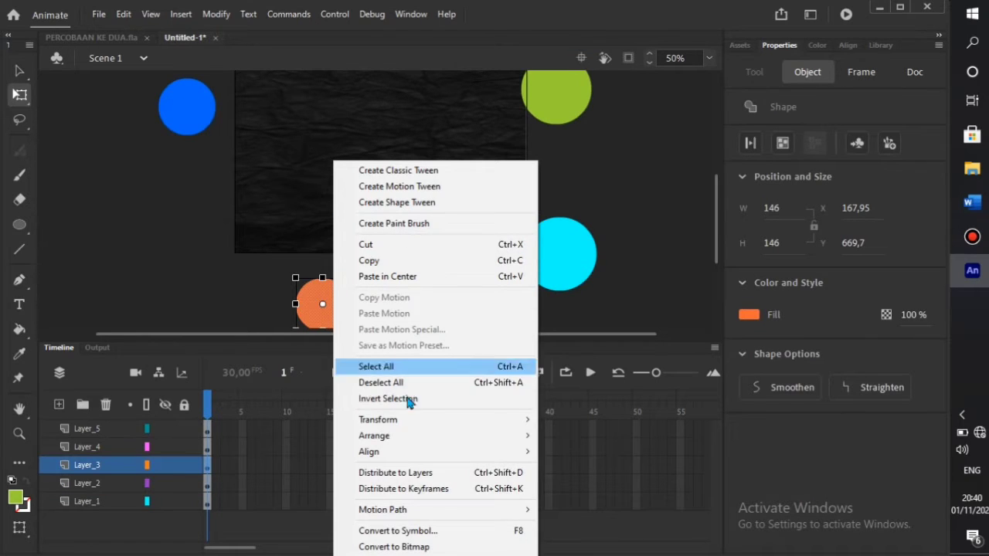
{"action": "left_click", "coordinate": [420, 530]}
{"action": "left_click", "coordinate": [576, 42]}
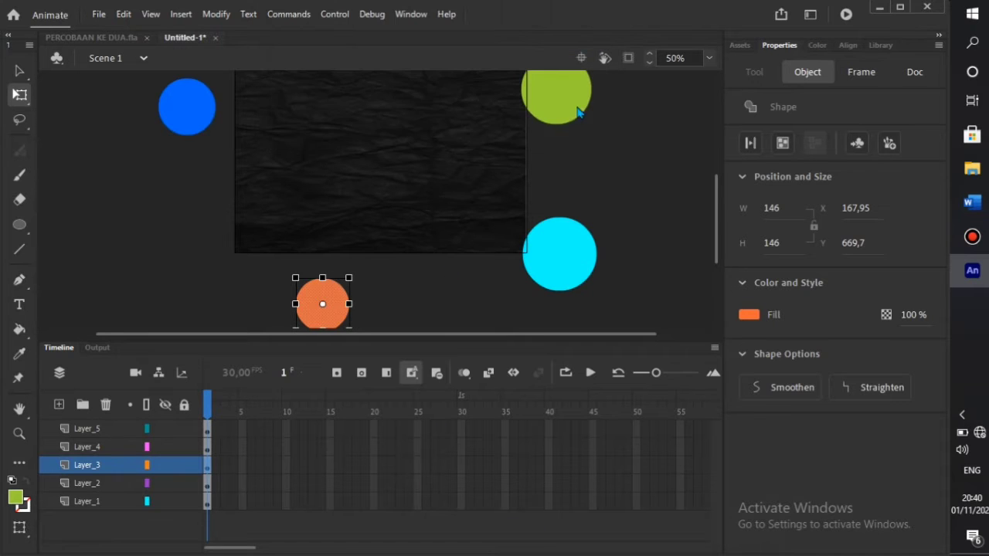
- Convert the green and cyan circles into Movie Clip symbols
{"action": "left_click", "coordinate": [570, 108]}
{"action": "right_click", "coordinate": [569, 108]}
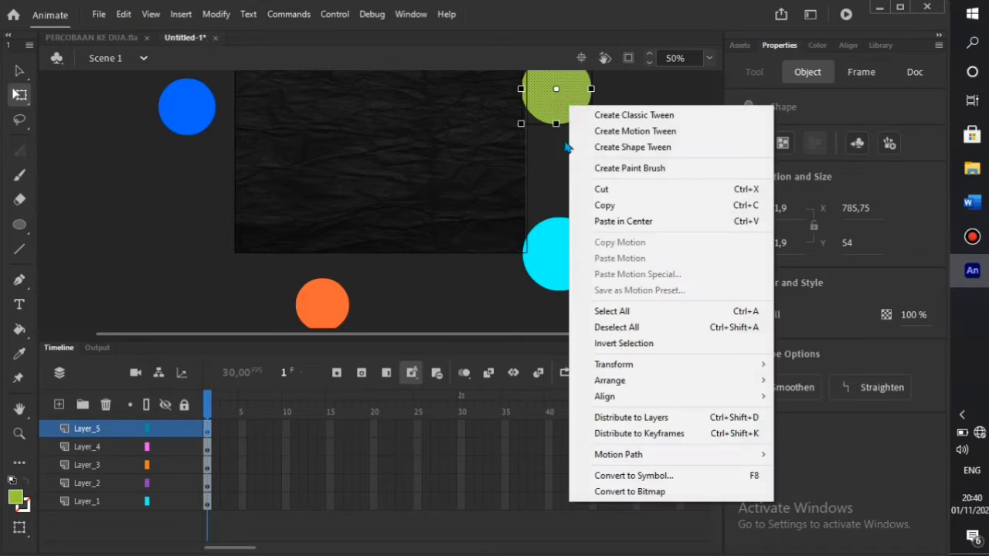
{"action": "left_click", "coordinate": [606, 473]}
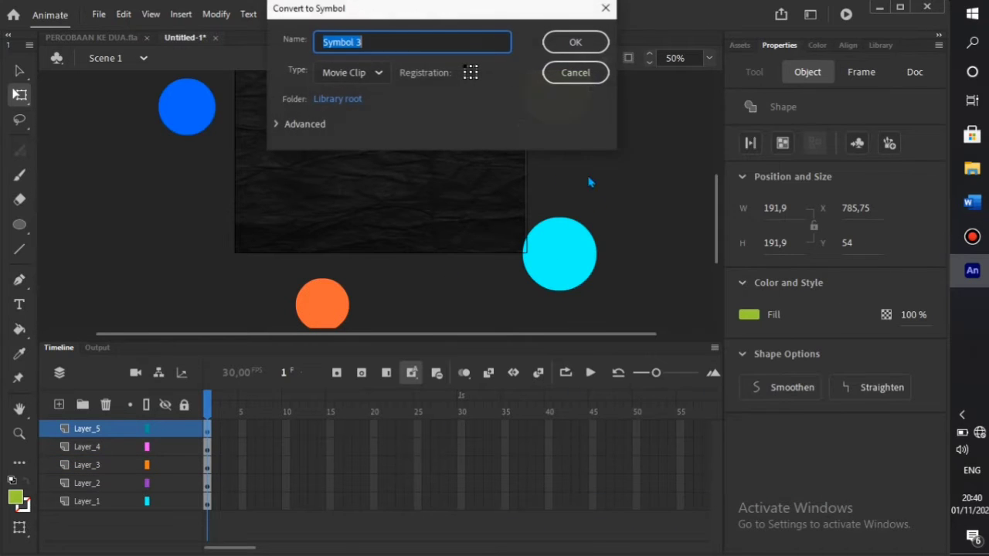
{"action": "left_click", "coordinate": [575, 41]}
{"action": "right_click", "coordinate": [563, 274]}
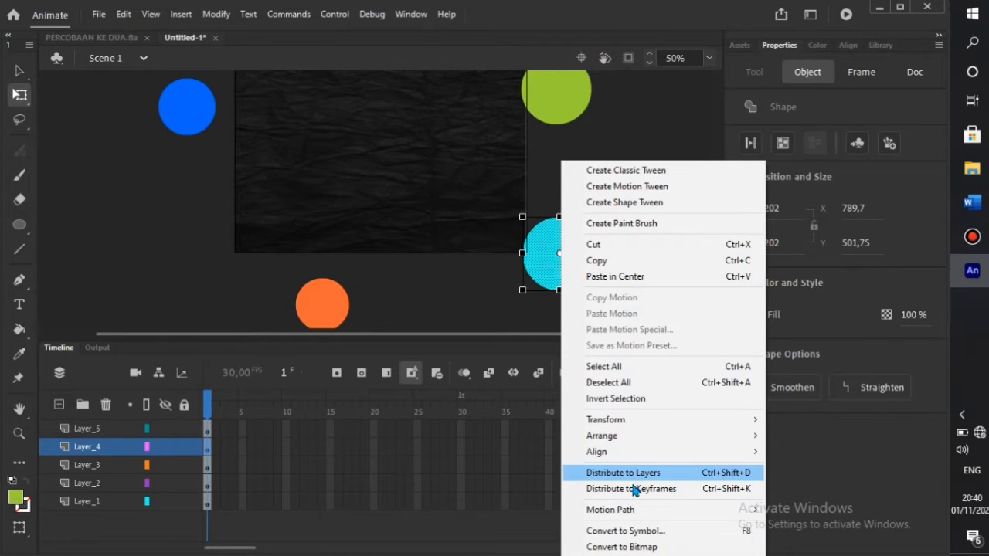
{"action": "left_click", "coordinate": [636, 531]}
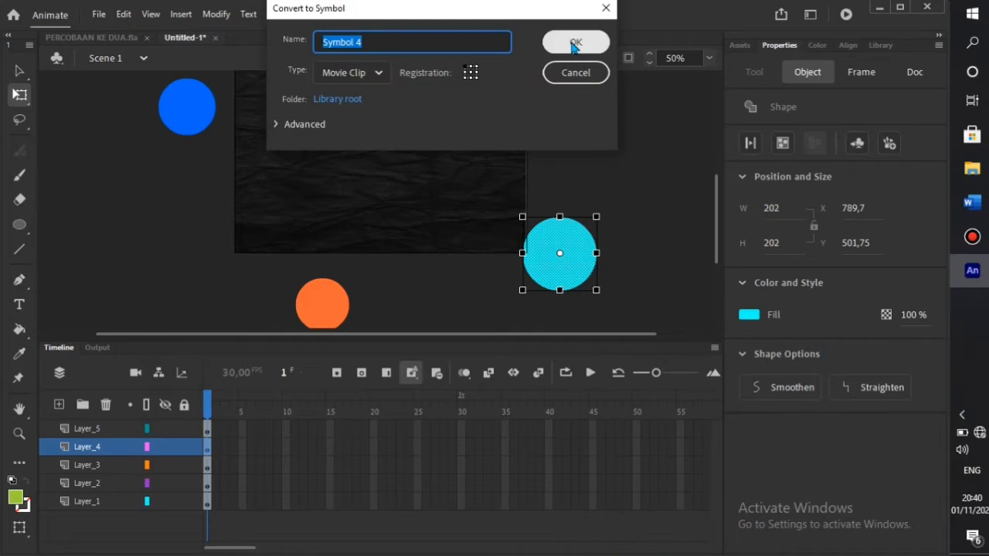
{"action": "left_click", "coordinate": [575, 41]}
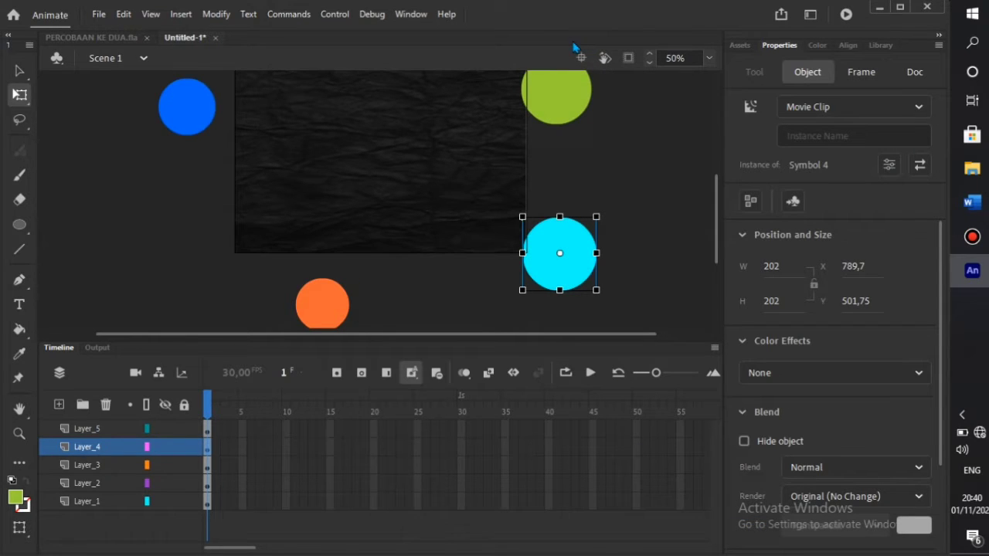
- Nudge the blue circle slightly up and to the left
{"action": "left_click", "coordinate": [207, 122]}
{"action": "mouse_move", "coordinate": [224, 124]}
{"action": "left_mouse_down"}
{"action": "mouse_move", "coordinate": [260, 135]}
{"action": "mouse_move", "coordinate": [224, 119]}
{"action": "left_mouse_up"}
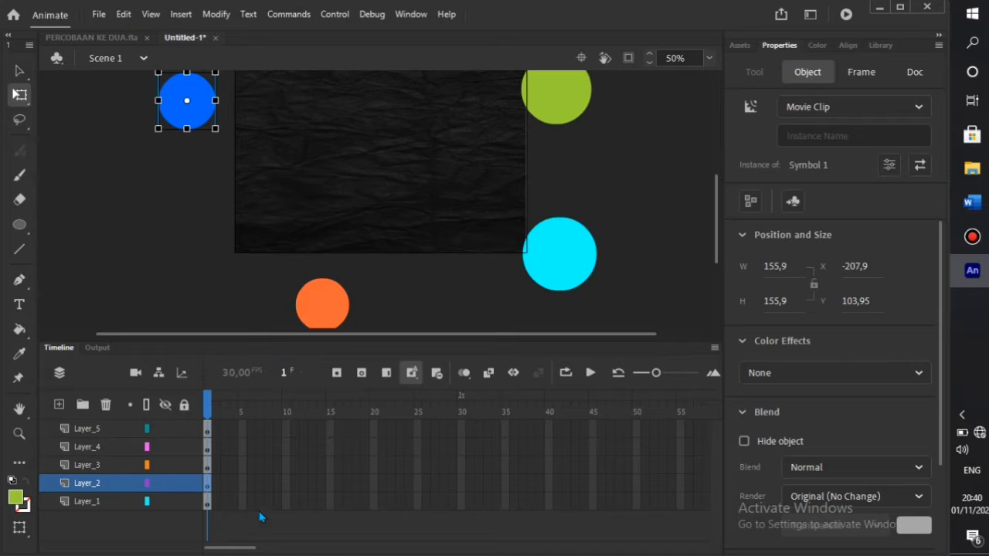
{"action": "left_click", "coordinate": [209, 504]}
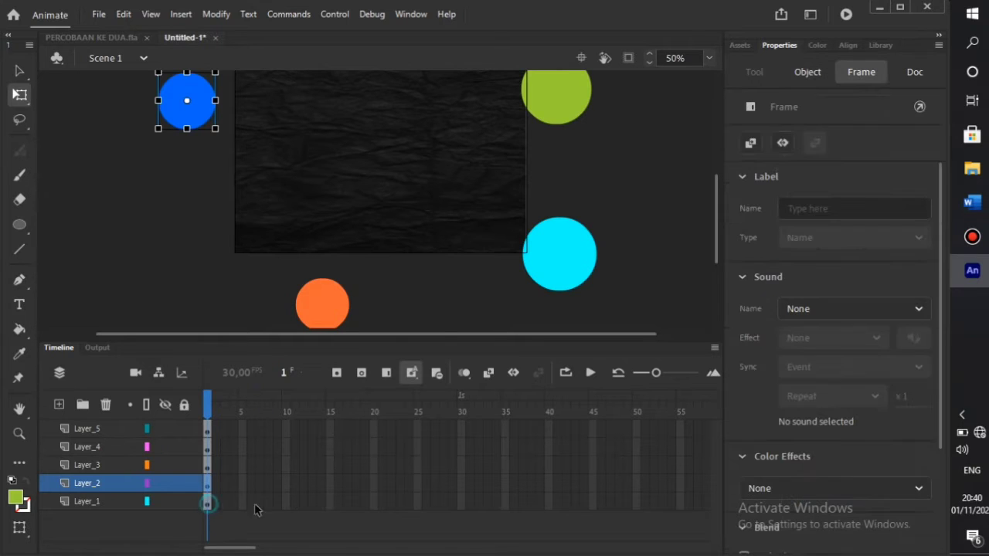
- Insert keyframes at frame 50 on Layer_1 and Layer_5
{"action": "left_click", "coordinate": [465, 508]}
{"action": "right_click", "coordinate": [465, 508]}
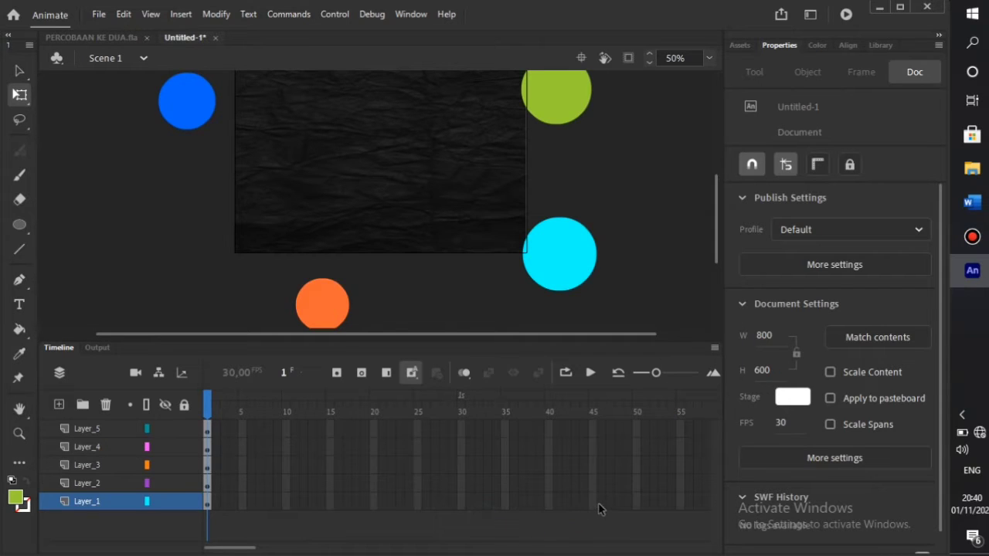
{"action": "right_click", "coordinate": [638, 502]}
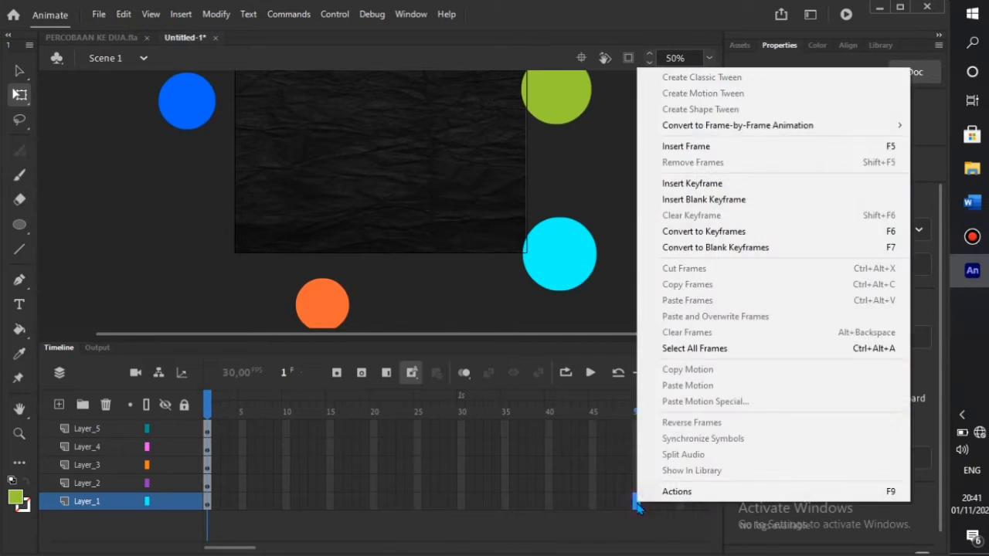
{"action": "left_click", "coordinate": [694, 185]}
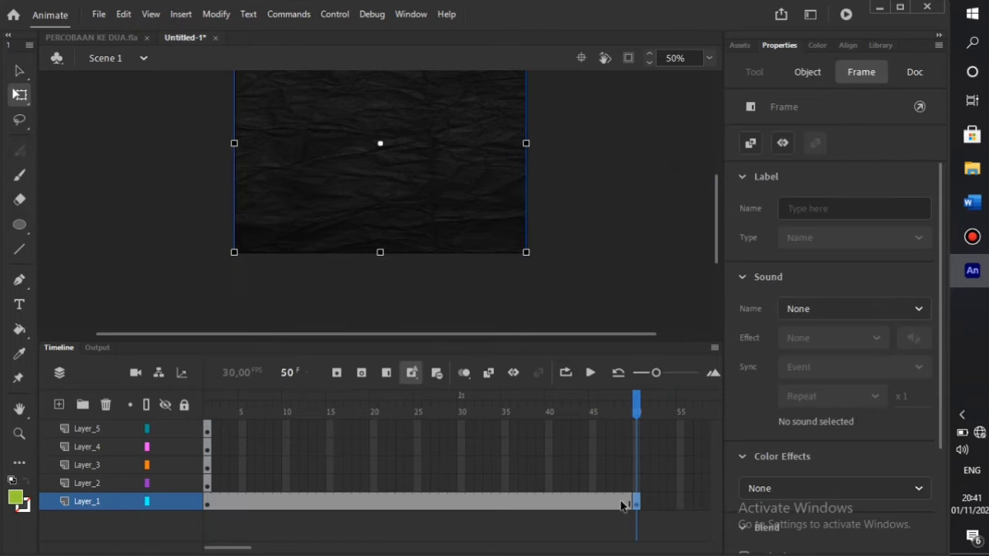
{"action": "right_click", "coordinate": [638, 429]}
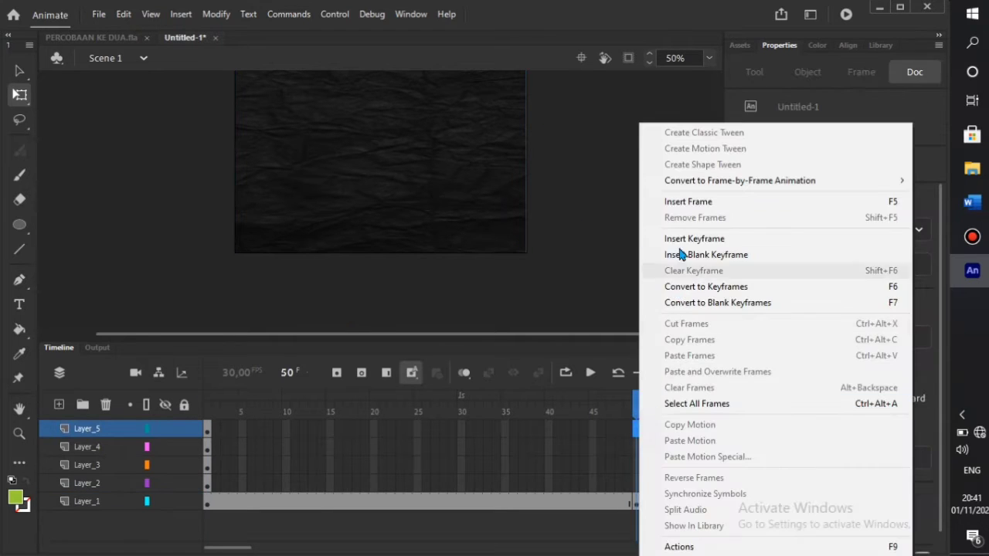
{"action": "left_click", "coordinate": [701, 242]}
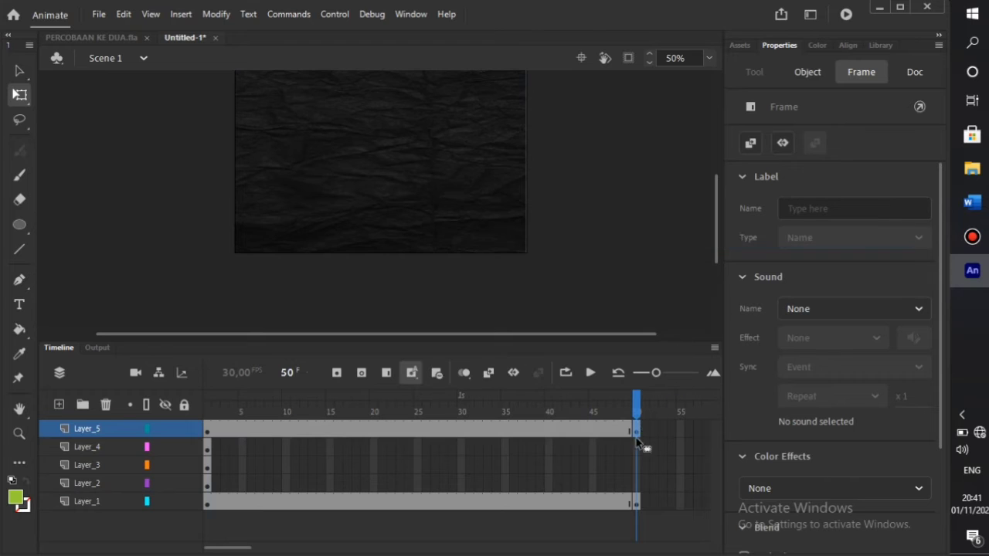
- Insert keyframes at frame 50 on Layer_4 through Layer_2 together
{"action": "left_click", "coordinate": [562, 527]}
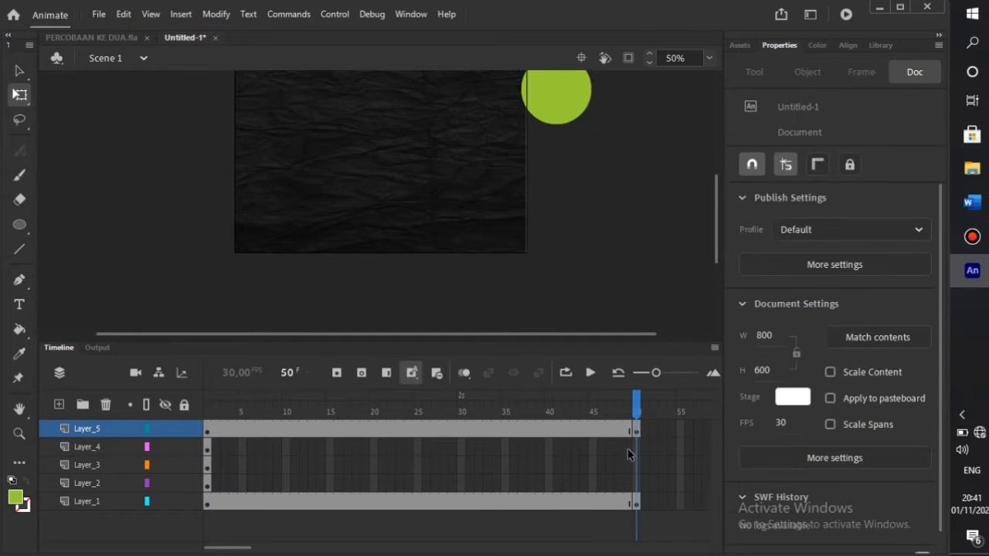
{"action": "left_click_drag", "start_coordinate": [638, 447], "coordinate": [638, 481]}
{"action": "right_click", "coordinate": [639, 481]}
{"action": "left_click", "coordinate": [682, 162]}
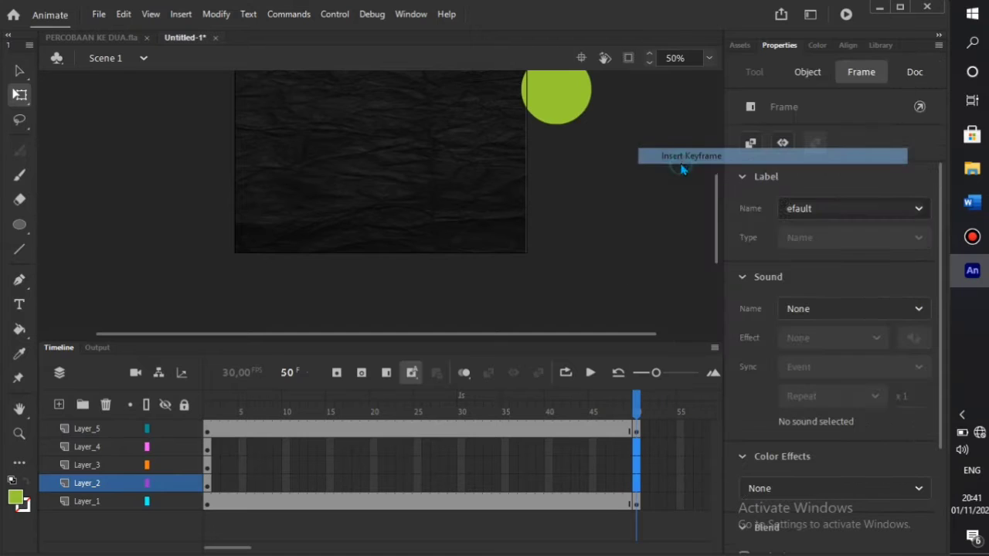
{"action": "left_click", "coordinate": [394, 529]}
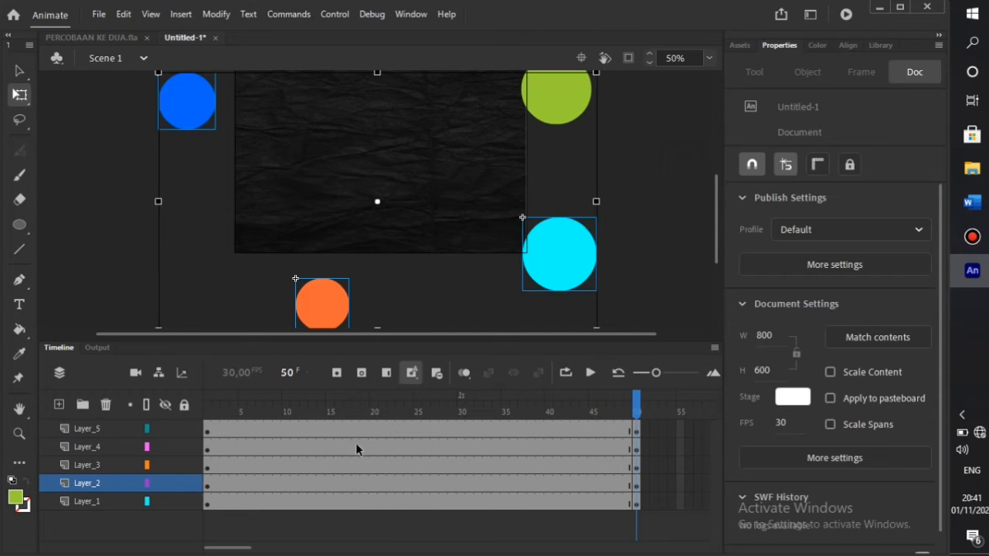
{"action": "left_click_drag", "start_coordinate": [391, 436], "coordinate": [410, 521]}
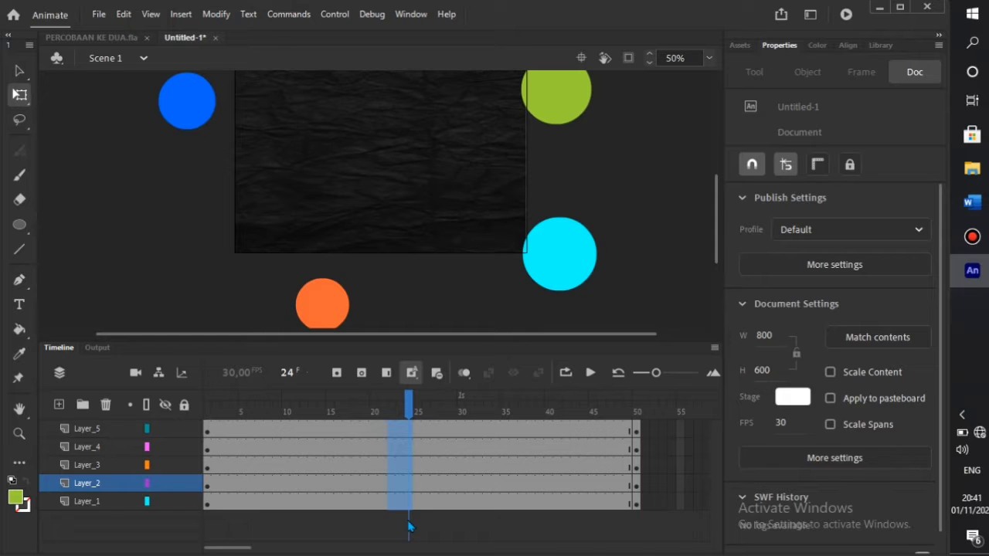
- Create classic tweens at frame 21 across the four circle layers, Layer_2 to Layer_5
{"action": "left_click", "coordinate": [344, 529]}
{"action": "left_click_drag", "start_coordinate": [376, 431], "coordinate": [381, 475]}
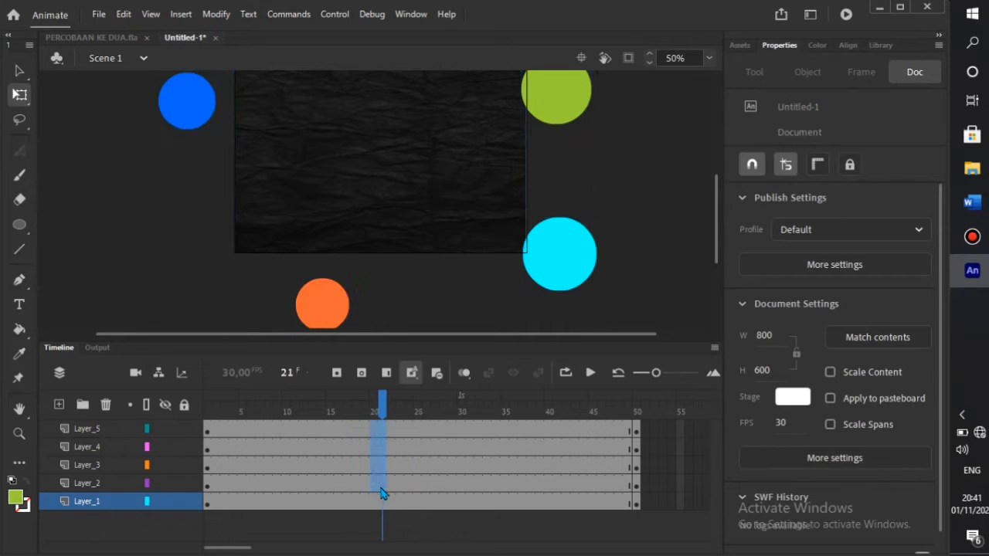
{"action": "right_click", "coordinate": [380, 476]}
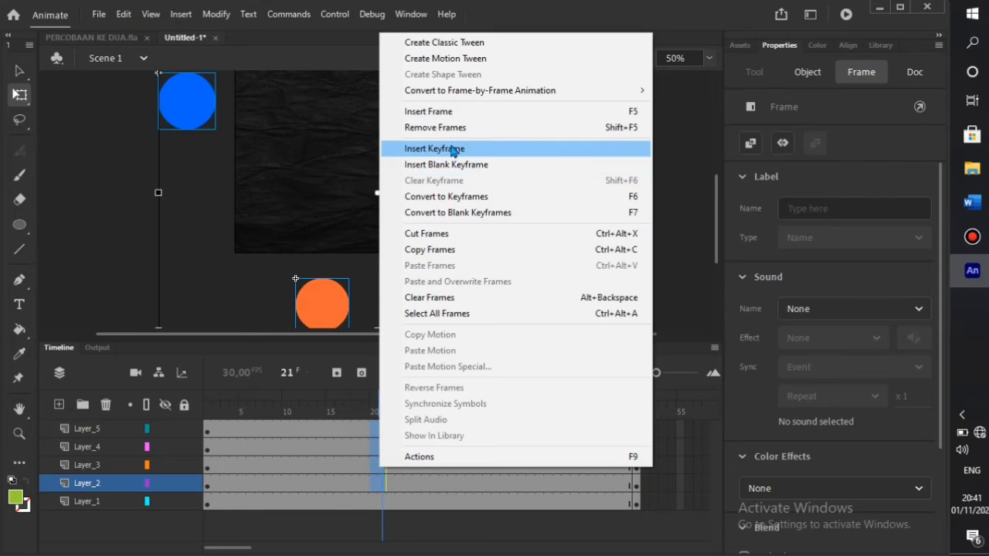
{"action": "left_click", "coordinate": [446, 43]}
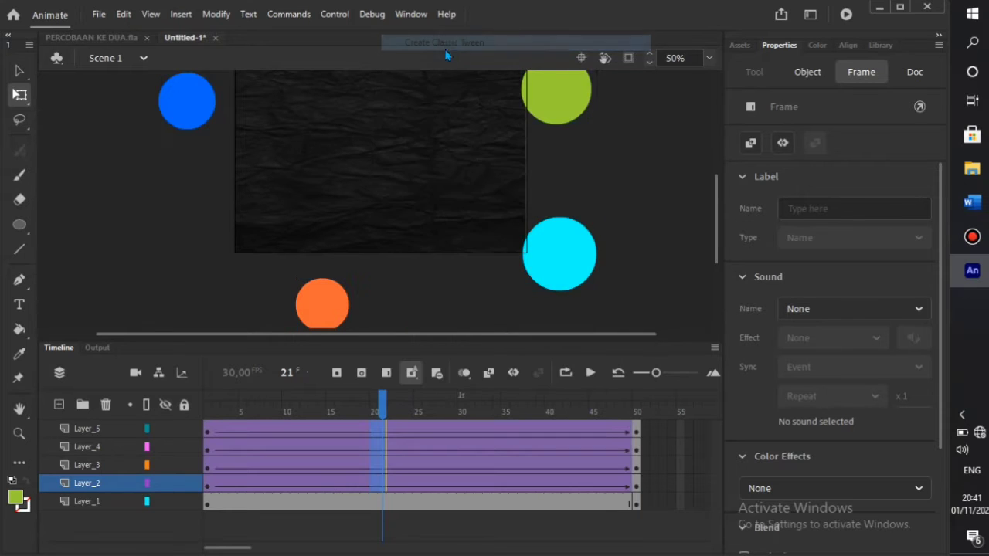
{"action": "left_click", "coordinate": [207, 433]}
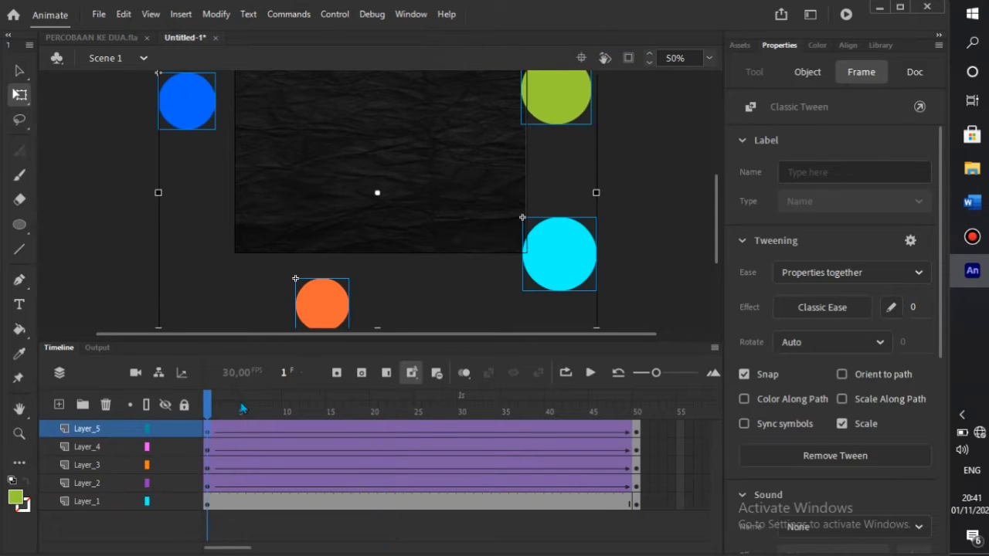
- Lock Layer_1, then start the green circle below-left and the cyan circle above the stage
{"action": "left_click", "coordinate": [184, 503]}
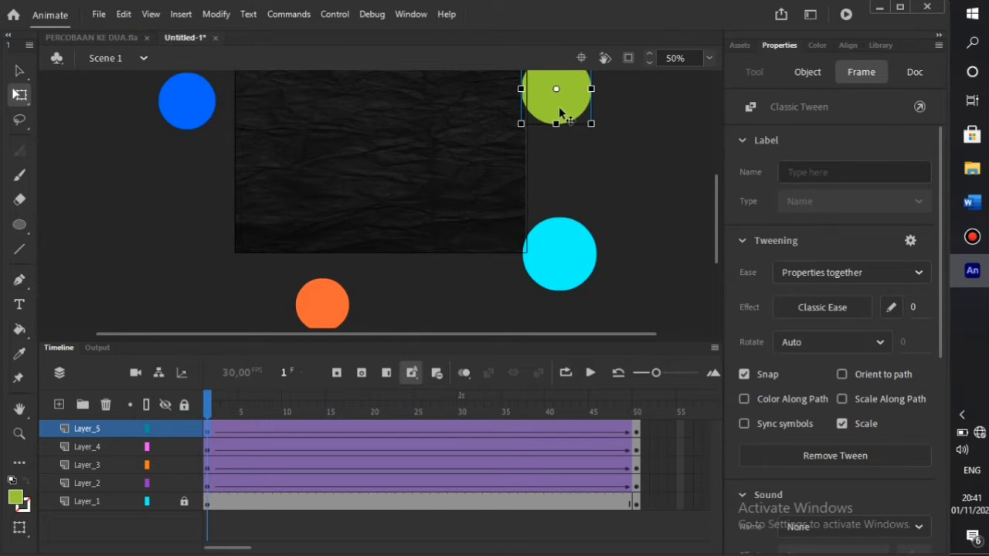
{"action": "left_click_drag", "start_coordinate": [561, 110], "coordinate": [263, 316]}
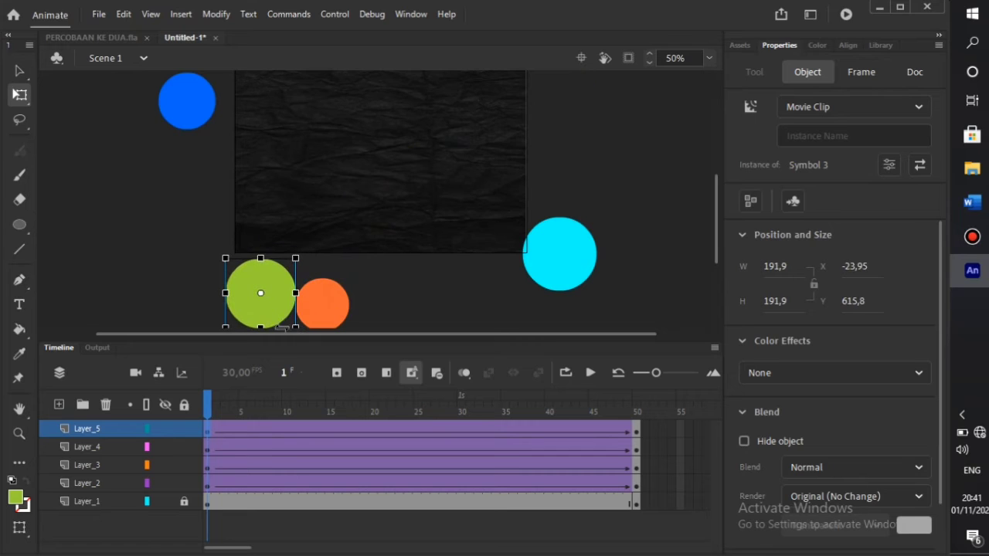
{"action": "left_click", "coordinate": [208, 448]}
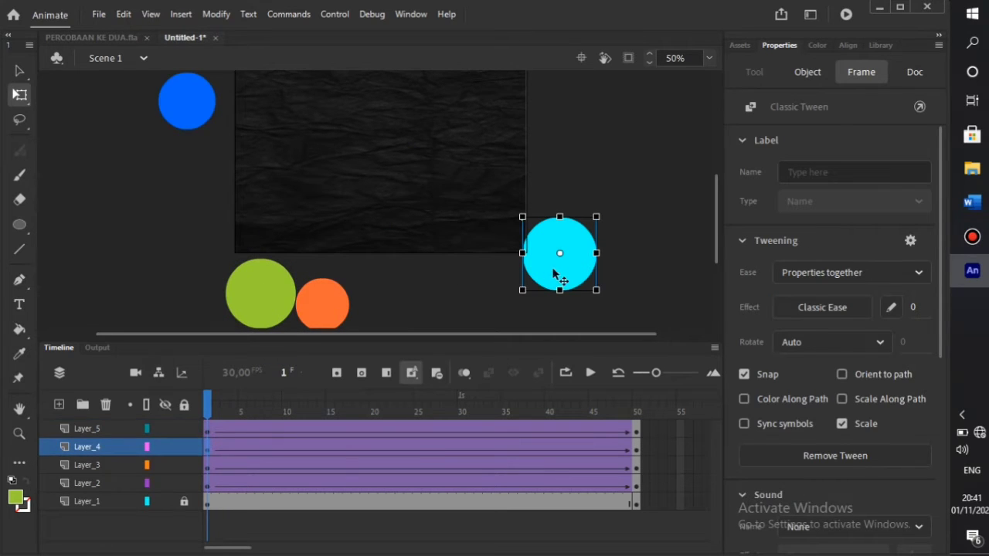
{"action": "left_click_drag", "start_coordinate": [549, 267], "coordinate": [395, 77]}
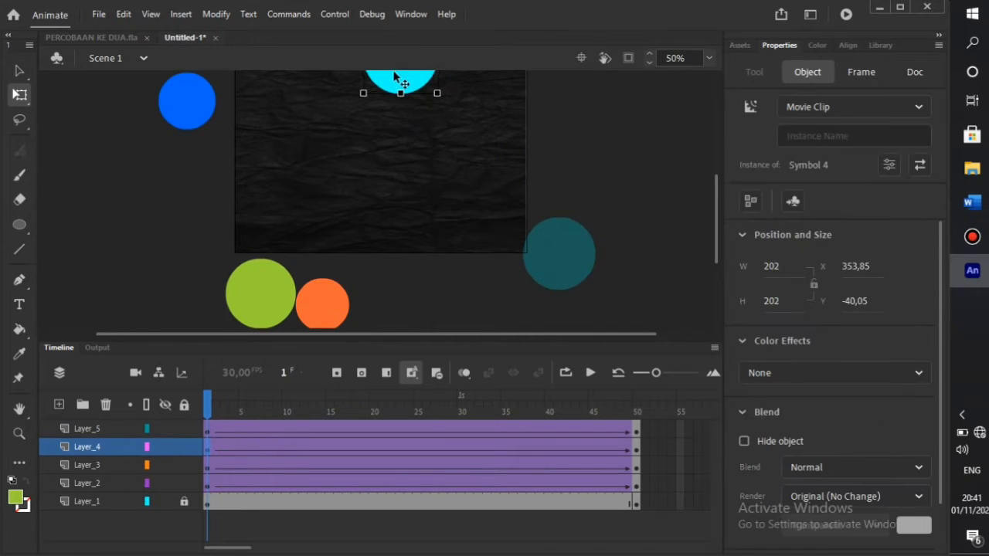
{"action": "scroll", "coordinate": [397, 81], "scroll_direction": "up", "scroll_amount": 4}
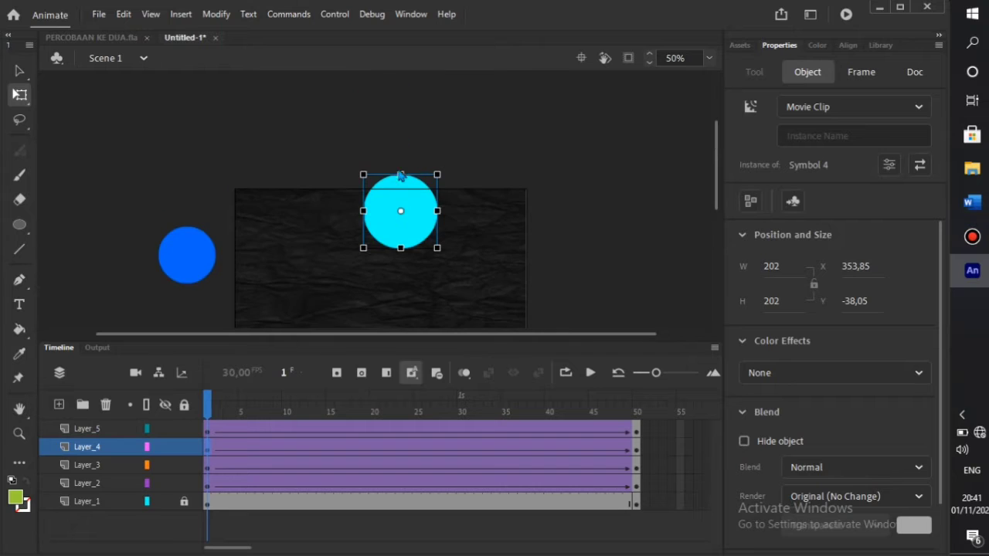
{"action": "left_click_drag", "start_coordinate": [398, 232], "coordinate": [360, 166]}
{"action": "scroll", "coordinate": [375, 219], "scroll_direction": "down", "scroll_amount": 4}
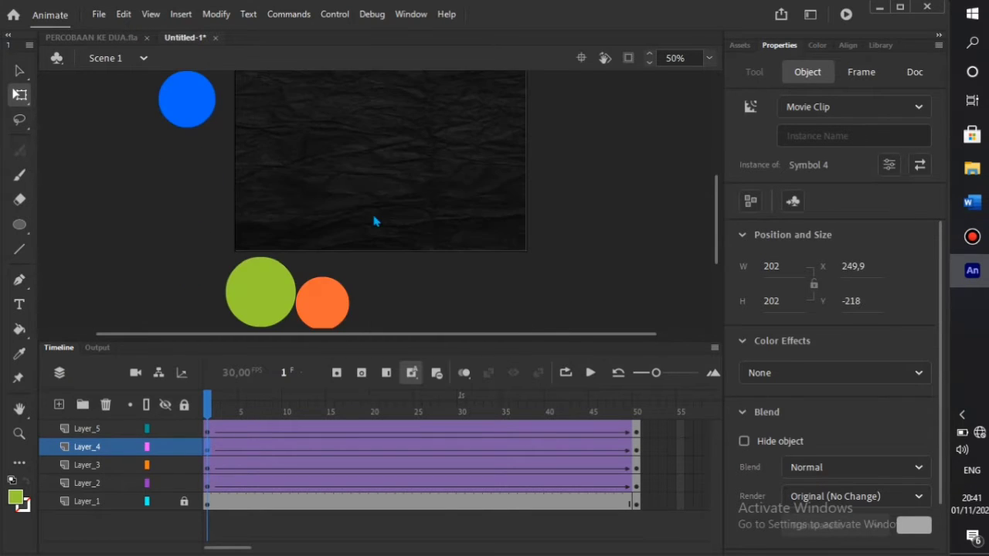
- Start the orange circle at the upper right and move the blue one, then scrub to preview
{"action": "left_click", "coordinate": [209, 464]}
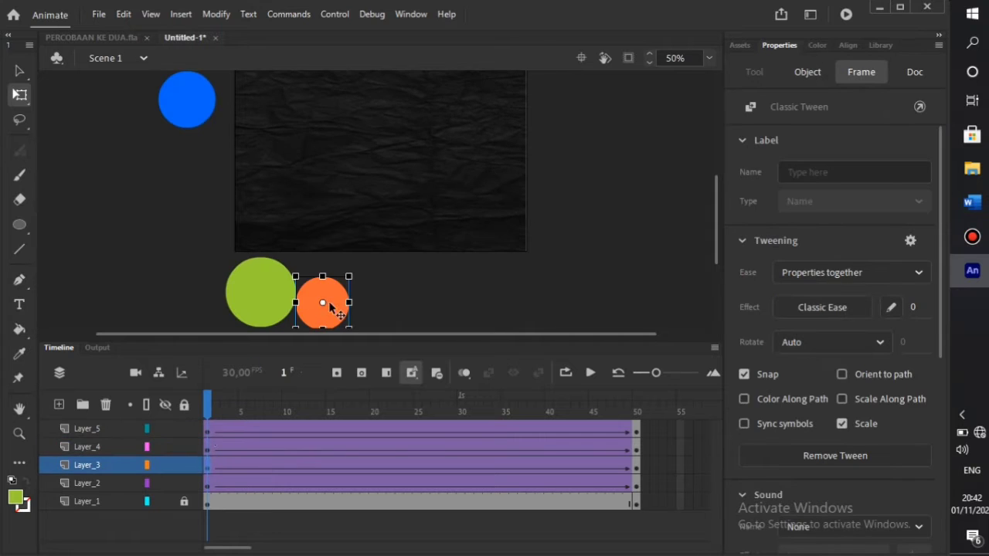
{"action": "scroll", "coordinate": [334, 308], "scroll_direction": "up", "scroll_amount": 2}
{"action": "scroll", "coordinate": [334, 308], "scroll_direction": "down", "scroll_amount": 2}
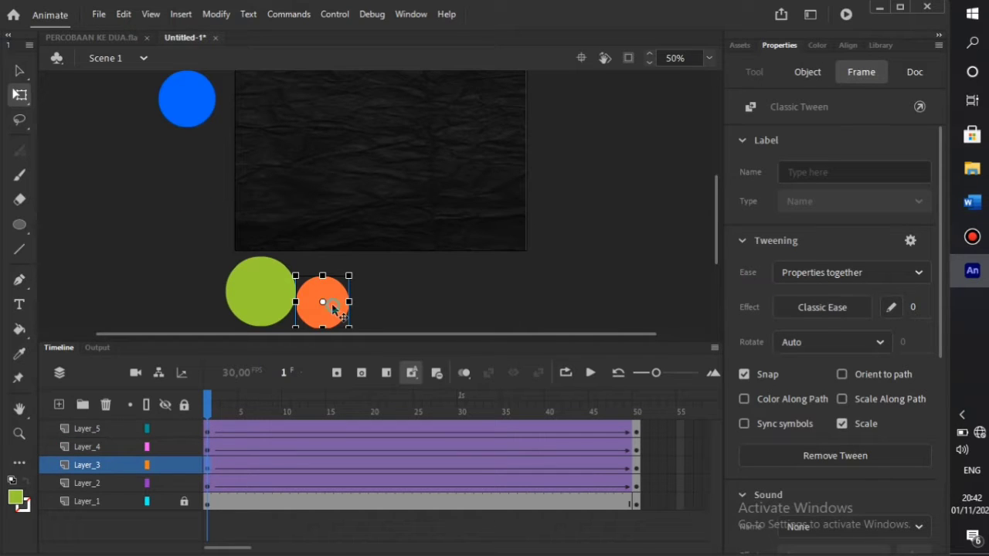
{"action": "left_click_drag", "start_coordinate": [333, 307], "coordinate": [582, 113]}
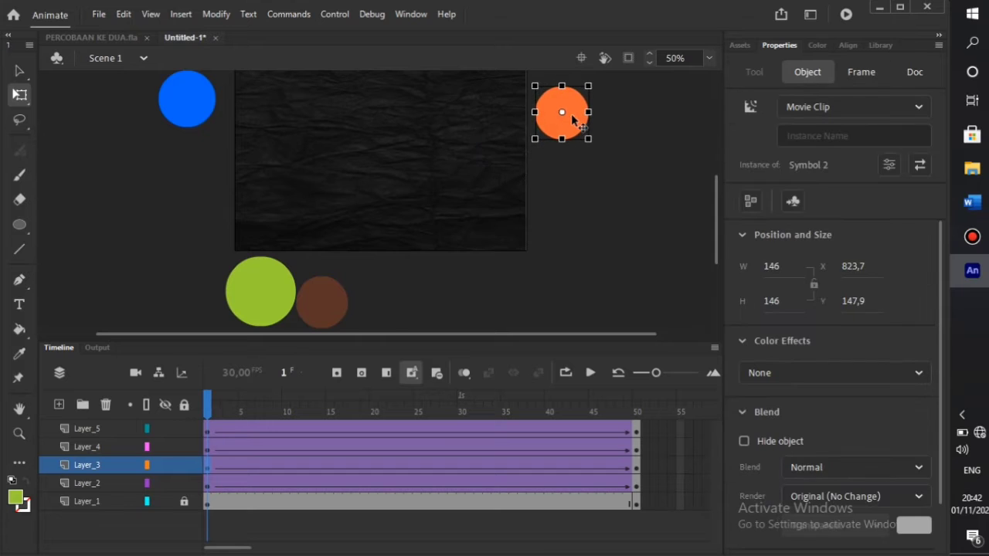
{"action": "left_click", "coordinate": [207, 483]}
{"action": "left_click_drag", "start_coordinate": [194, 112], "coordinate": [522, 314]}
{"action": "left_click_drag", "start_coordinate": [213, 412], "coordinate": [642, 473]}
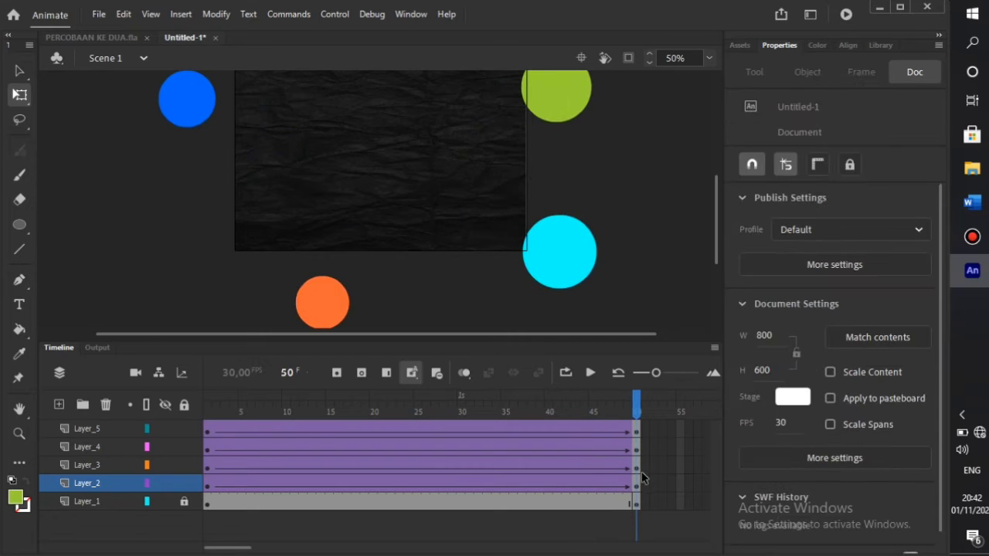
- Set Classic Ease-Out at strength 100 on frame 1 of Layer_4 through Layer_2
{"action": "left_click", "coordinate": [208, 427]}
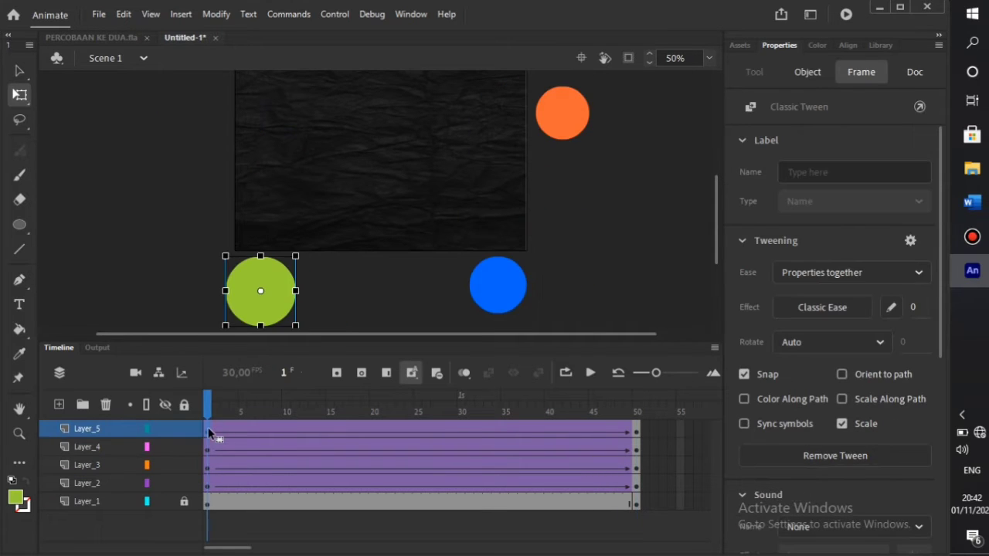
{"action": "right_click", "coordinate": [207, 428]}
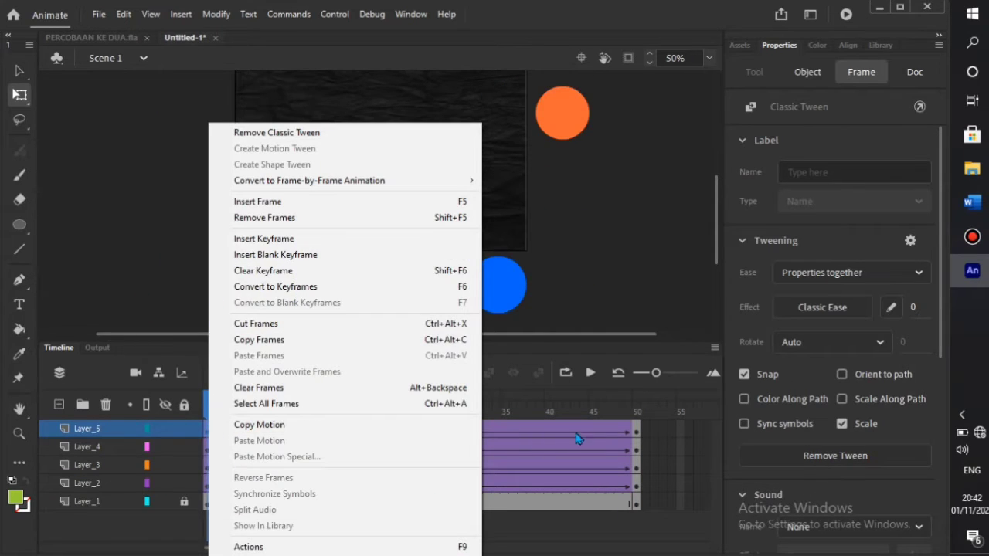
{"action": "left_click", "coordinate": [584, 530]}
{"action": "left_click", "coordinate": [207, 430]}
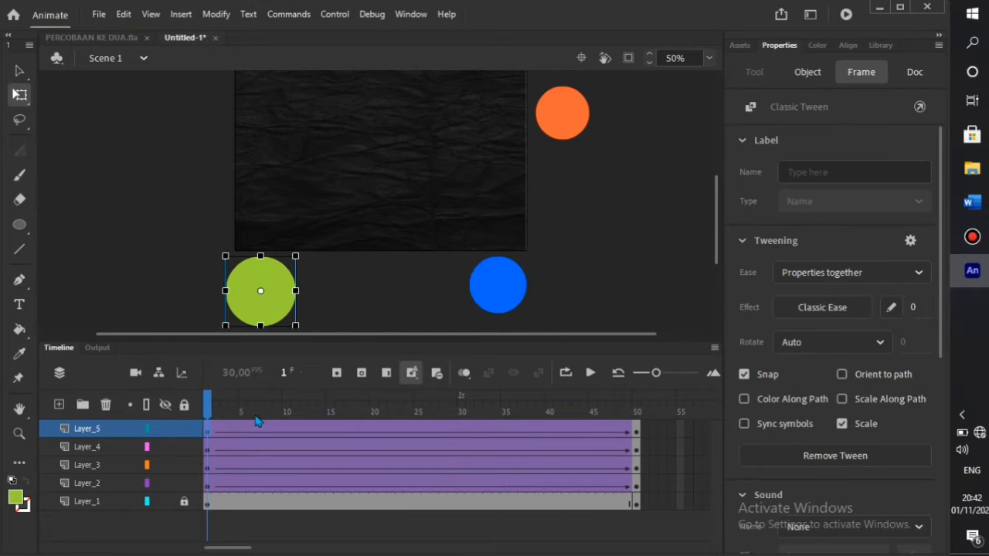
{"action": "left_click_drag", "start_coordinate": [912, 307], "coordinate": [954, 310]}
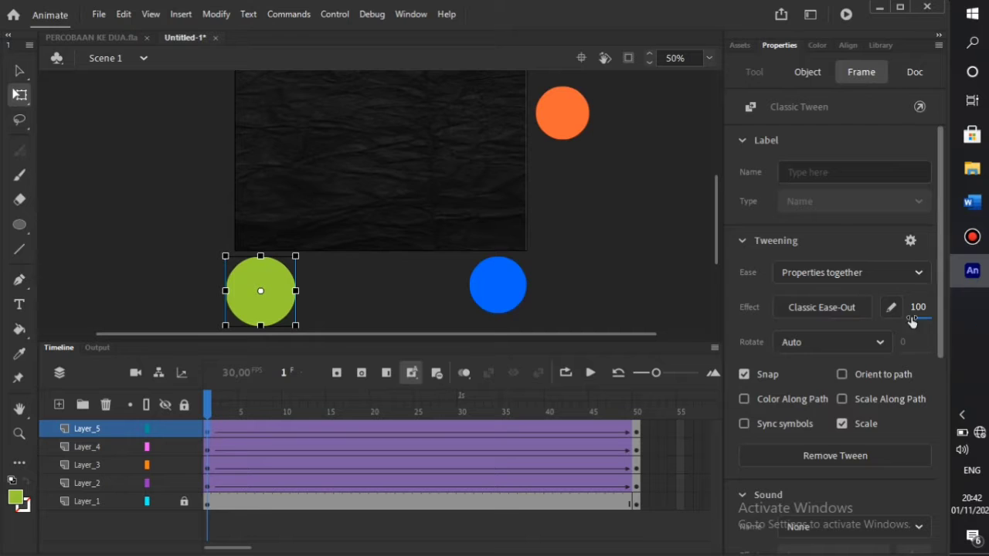
{"action": "left_click", "coordinate": [206, 447]}
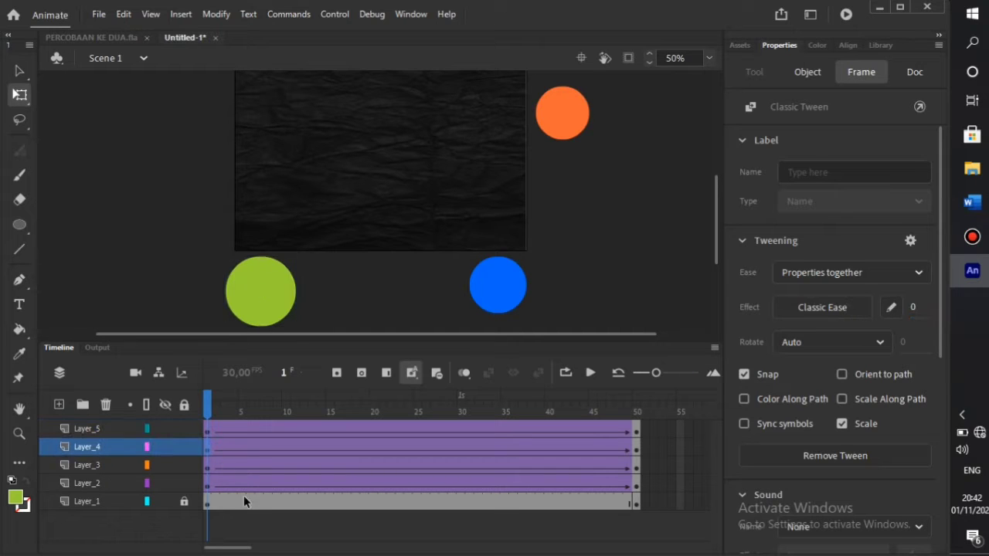
{"action": "left_click", "coordinate": [259, 529]}
{"action": "left_click_drag", "start_coordinate": [208, 447], "coordinate": [208, 485]}
{"action": "left_click_drag", "start_coordinate": [914, 308], "coordinate": [954, 306]}
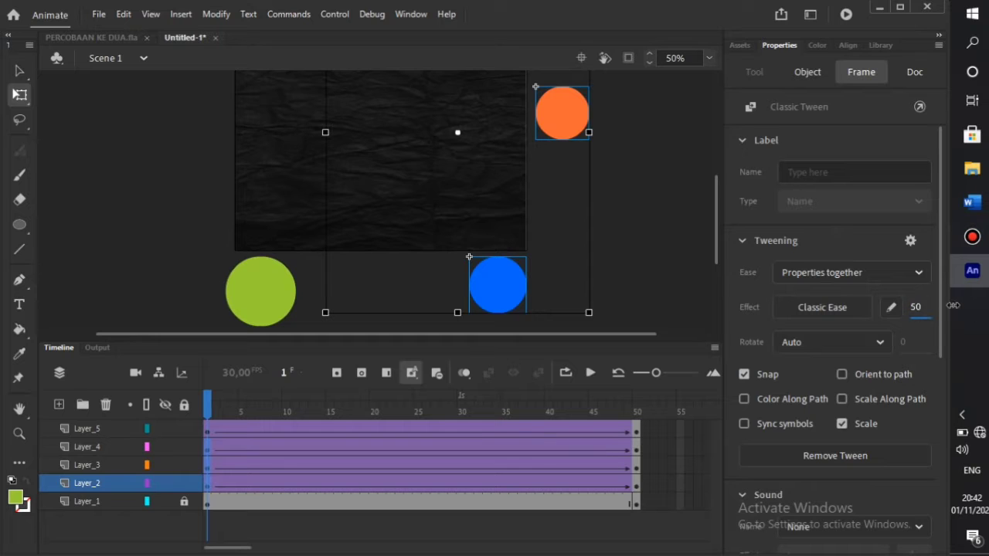
- Scrub to frames 6 and 13 to preview the slowed motion, then return to frame 1
{"action": "left_click", "coordinate": [299, 529]}
{"action": "left_click", "coordinate": [250, 413]}
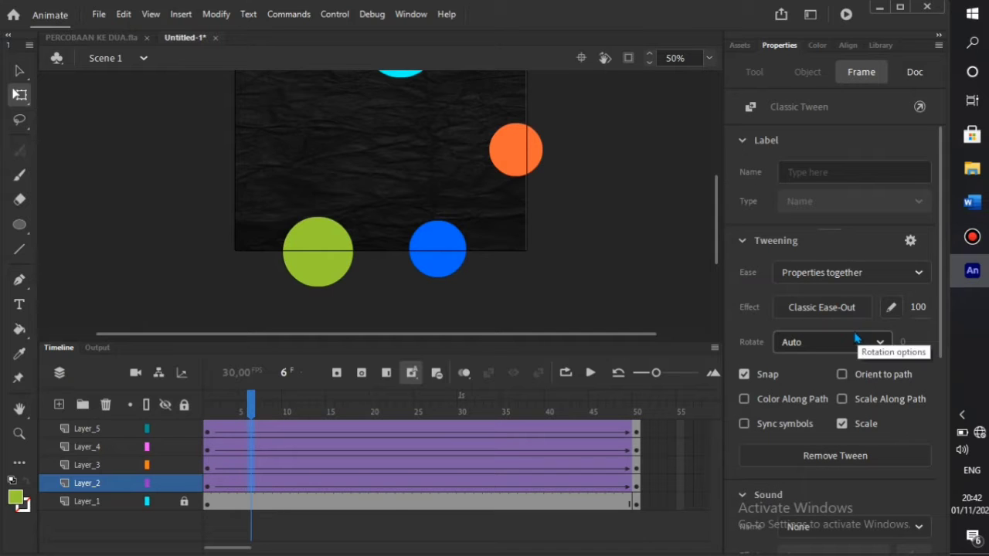
{"action": "left_click", "coordinate": [391, 533]}
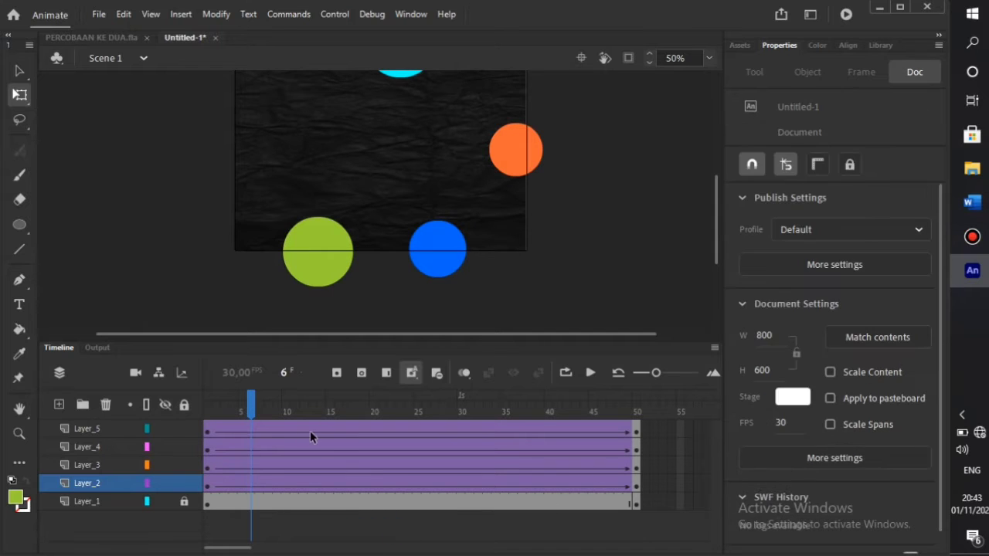
{"action": "left_click", "coordinate": [310, 430]}
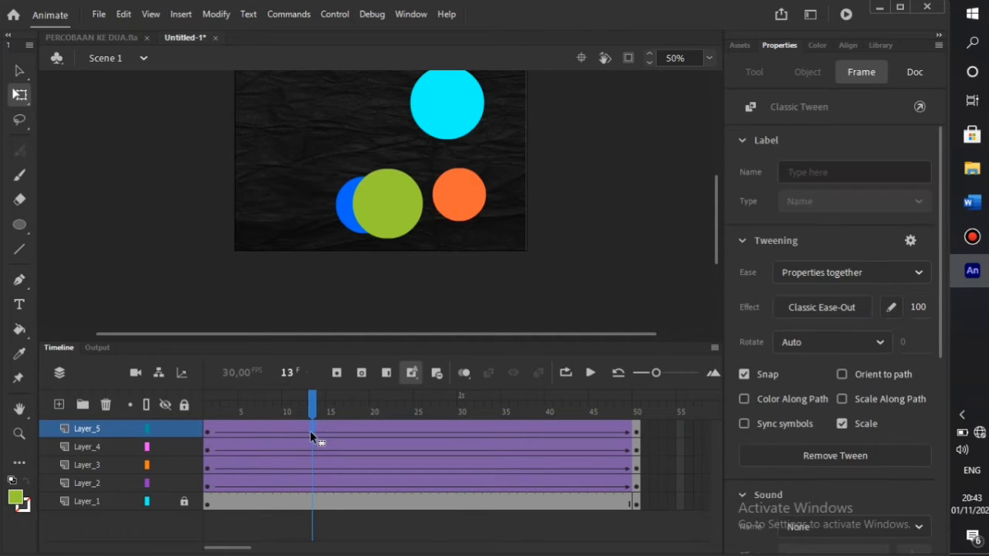
{"action": "left_click", "coordinate": [208, 434]}
- Set Alpha to 0% on the green and cyan circles at frame 1
{"action": "left_click", "coordinate": [280, 310]}
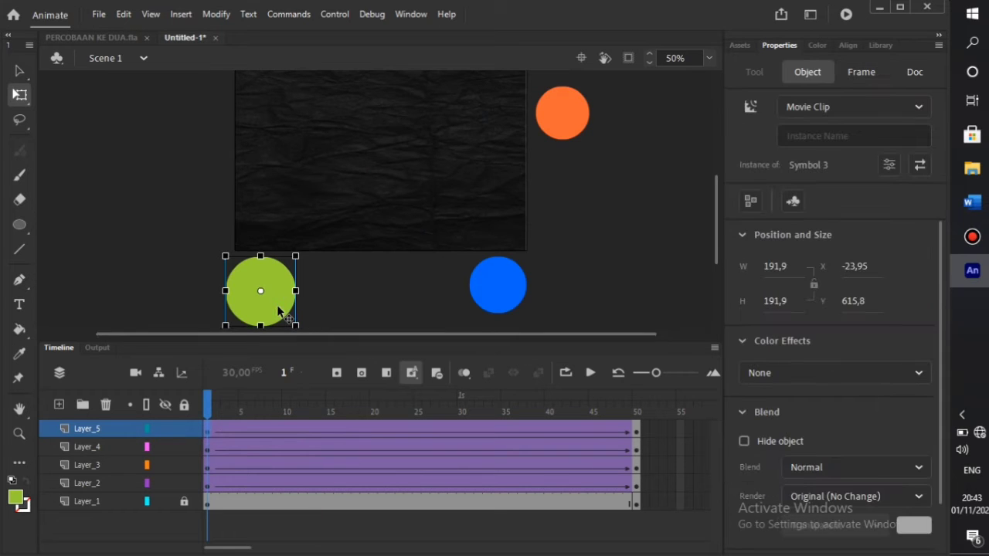
{"action": "left_click", "coordinate": [784, 373]}
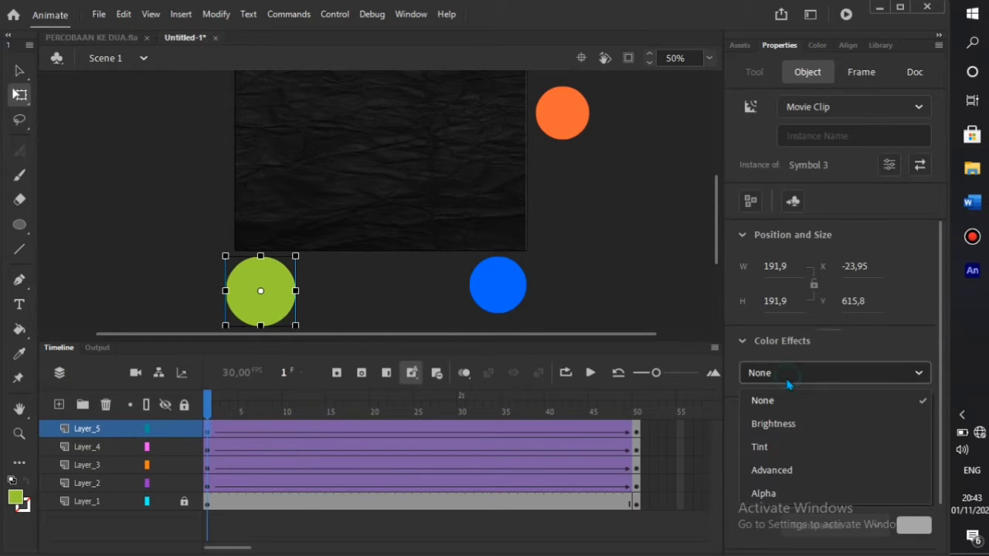
{"action": "left_click", "coordinate": [784, 495]}
{"action": "left_click", "coordinate": [209, 452]}
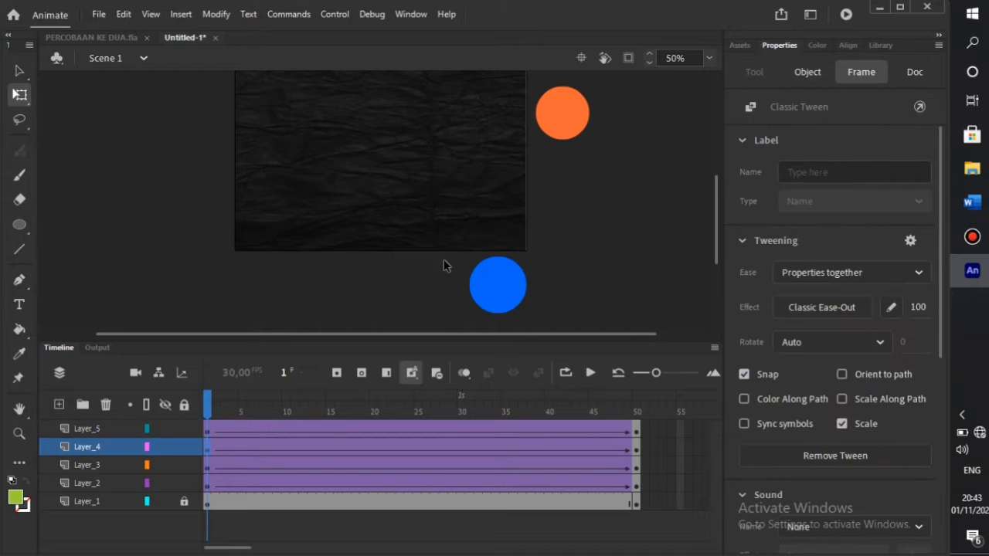
{"action": "scroll", "coordinate": [477, 221], "scroll_direction": "up", "scroll_amount": 3}
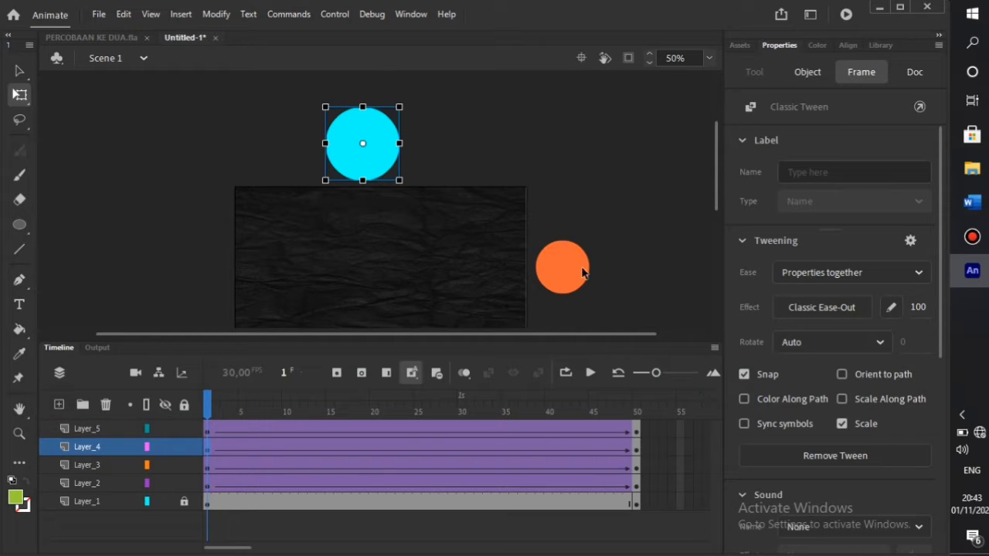
{"action": "left_click", "coordinate": [385, 173]}
{"action": "left_click", "coordinate": [743, 373]}
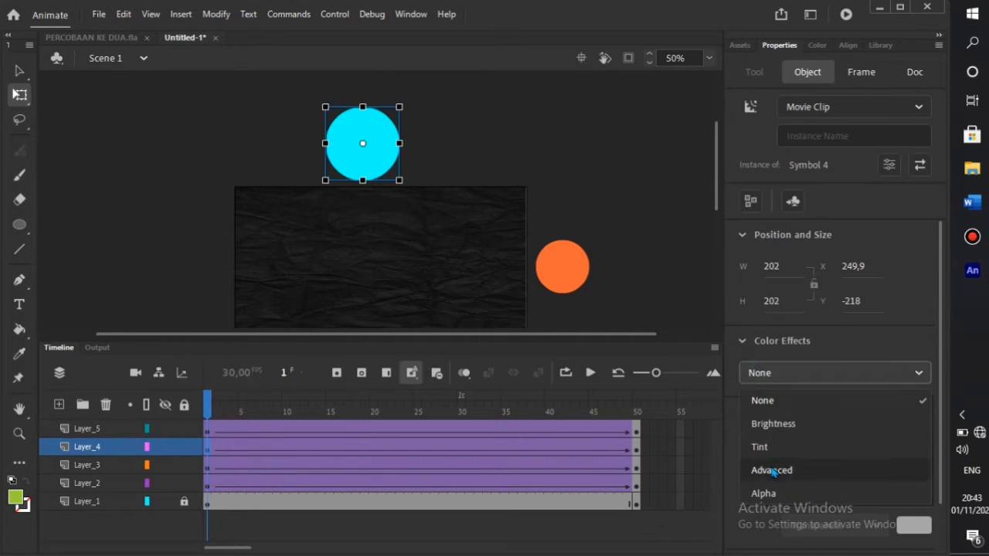
{"action": "left_click", "coordinate": [763, 493]}
- Set Alpha to 0% on the orange and blue circles, then scrub to check the fade-in
{"action": "left_click", "coordinate": [576, 281]}
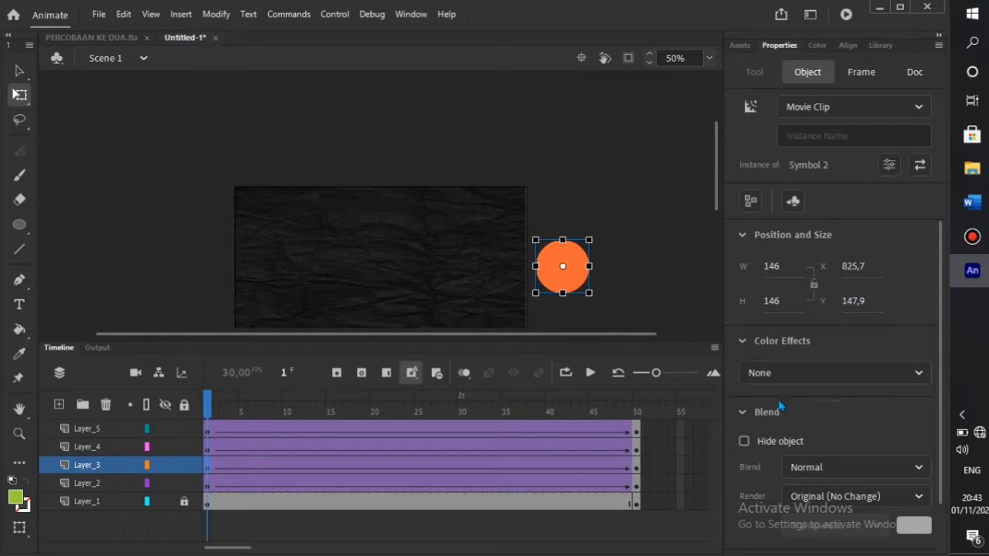
{"action": "left_click", "coordinate": [777, 372]}
{"action": "left_click", "coordinate": [762, 492]}
{"action": "scroll", "coordinate": [521, 274], "scroll_direction": "down", "scroll_amount": 3}
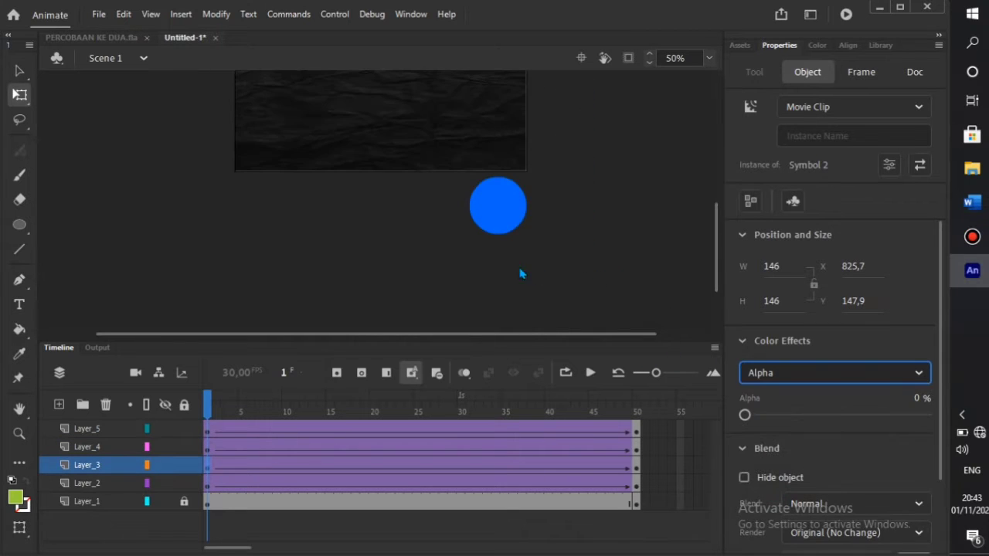
{"action": "left_click", "coordinate": [512, 221]}
{"action": "left_click", "coordinate": [800, 373]}
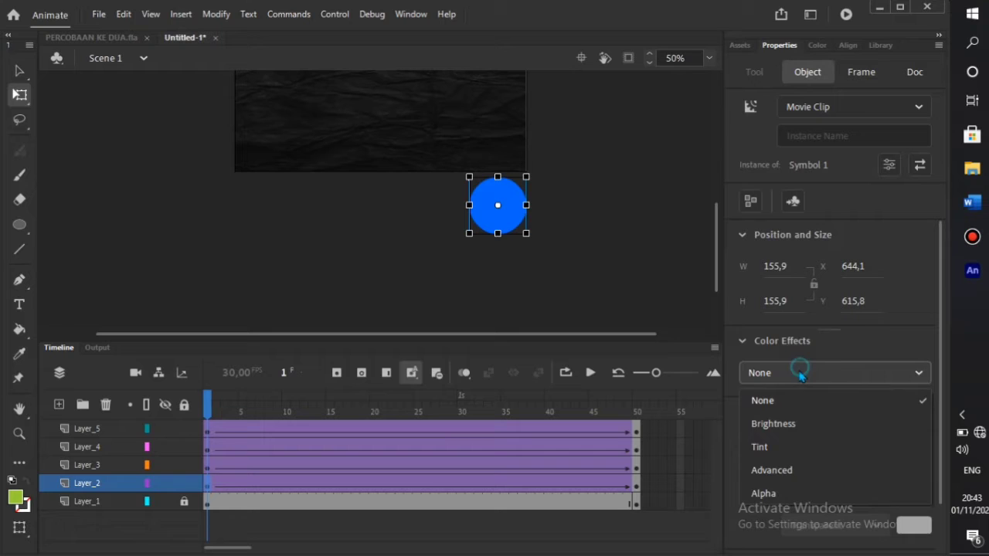
{"action": "left_click", "coordinate": [801, 493]}
{"action": "left_click_drag", "start_coordinate": [209, 406], "coordinate": [655, 448]}
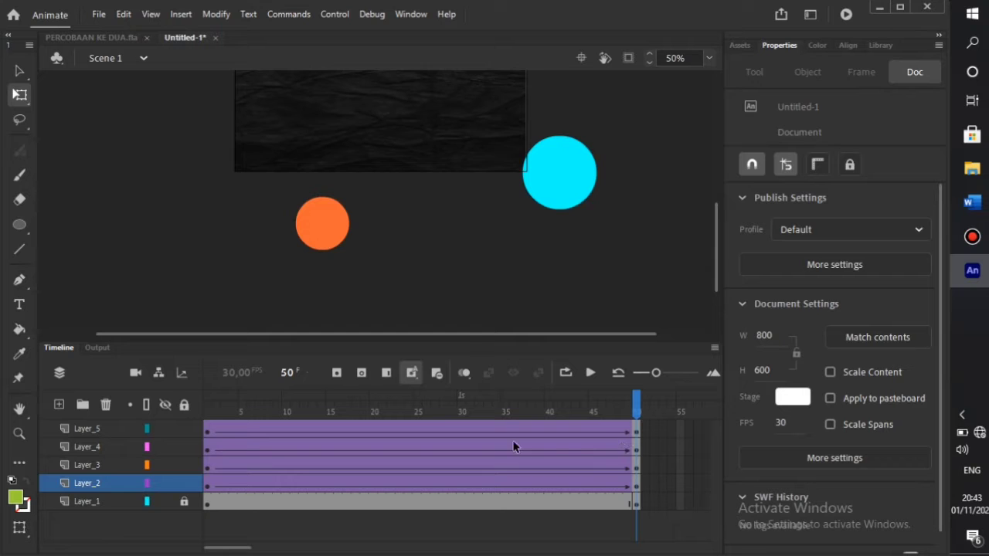
{"action": "scroll", "coordinate": [440, 254], "scroll_direction": "up", "scroll_amount": 5}
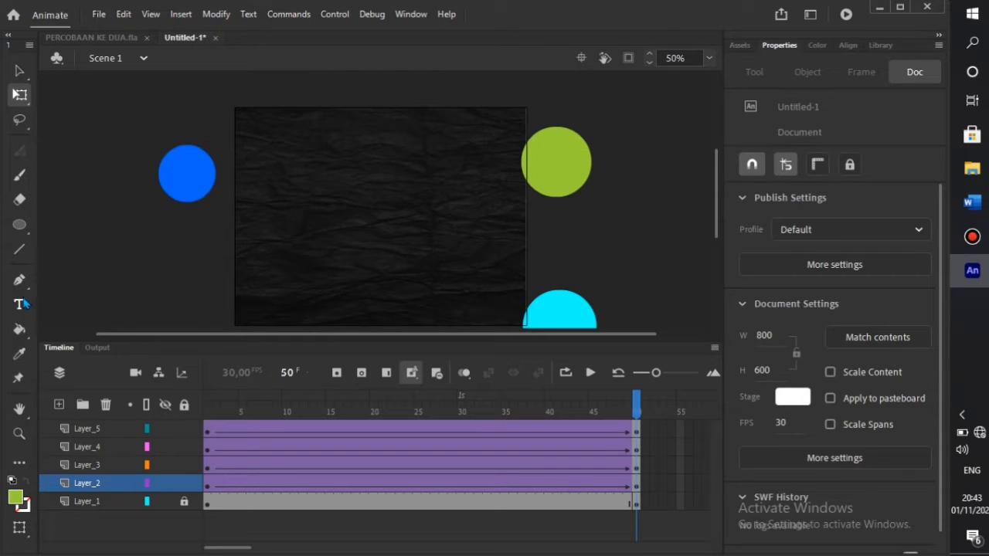
- Create a WELCOME text box on the stage and scale it up with Free Transform
{"action": "left_click", "coordinate": [20, 304]}
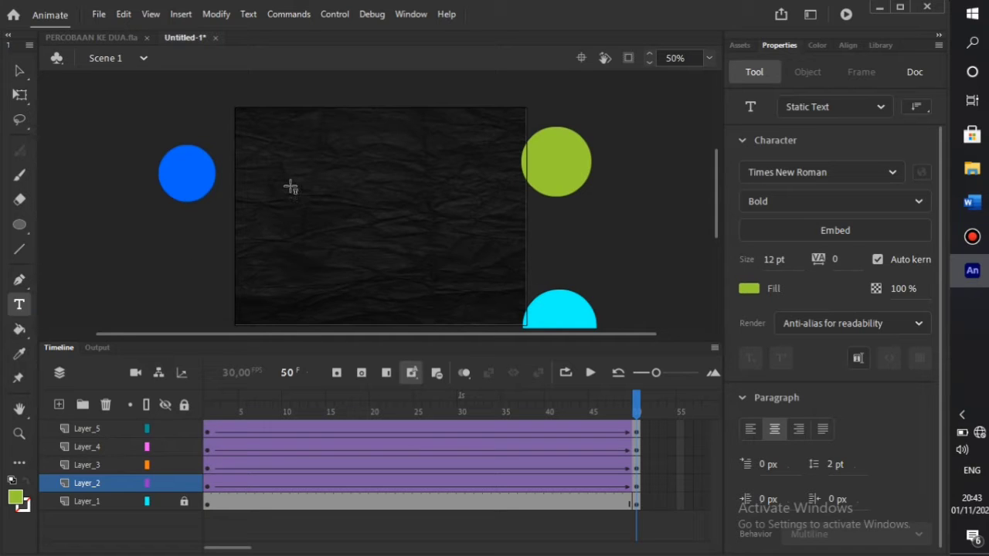
{"action": "left_click_drag", "start_coordinate": [289, 186], "coordinate": [315, 230]}
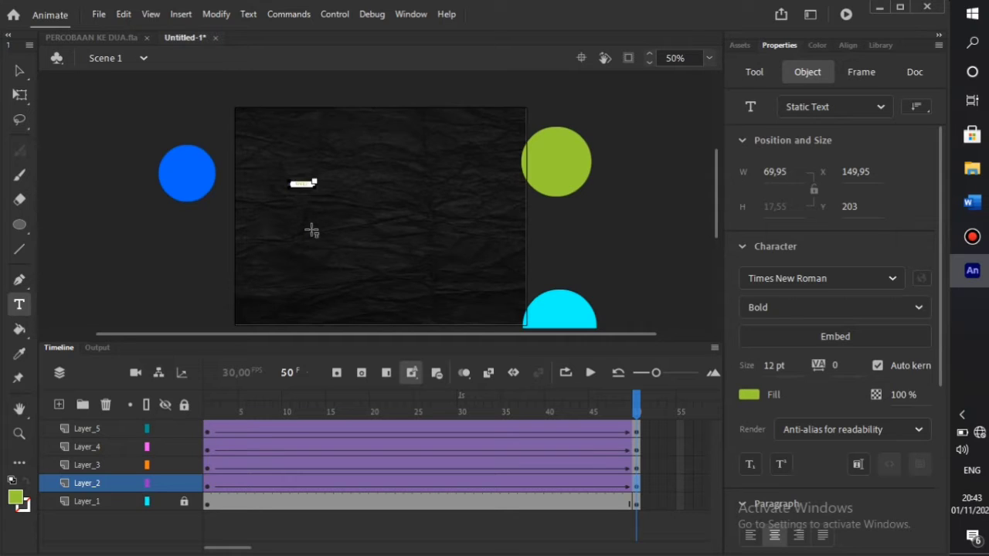
{"action": "left_click", "coordinate": [19, 94]}
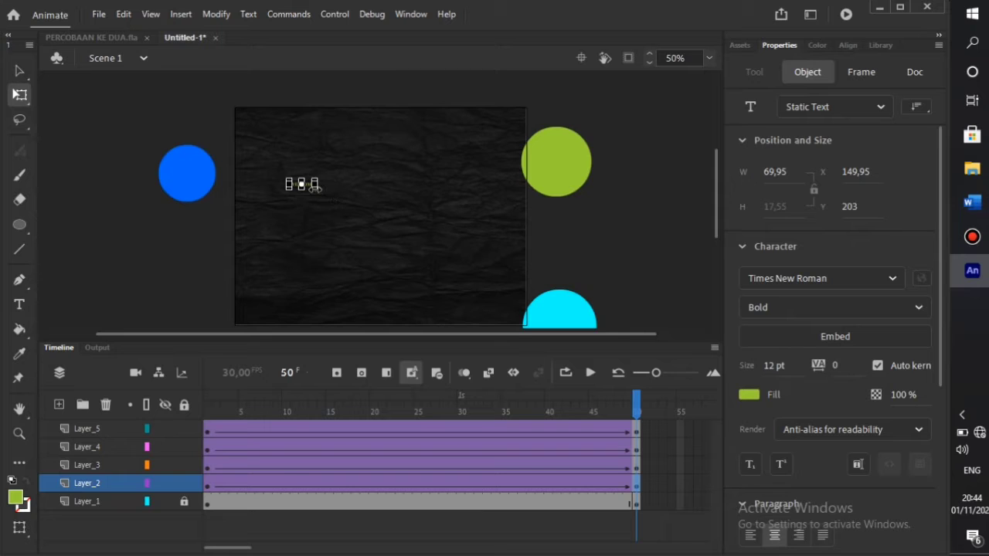
{"action": "left_click_drag", "start_coordinate": [314, 186], "coordinate": [415, 238]}
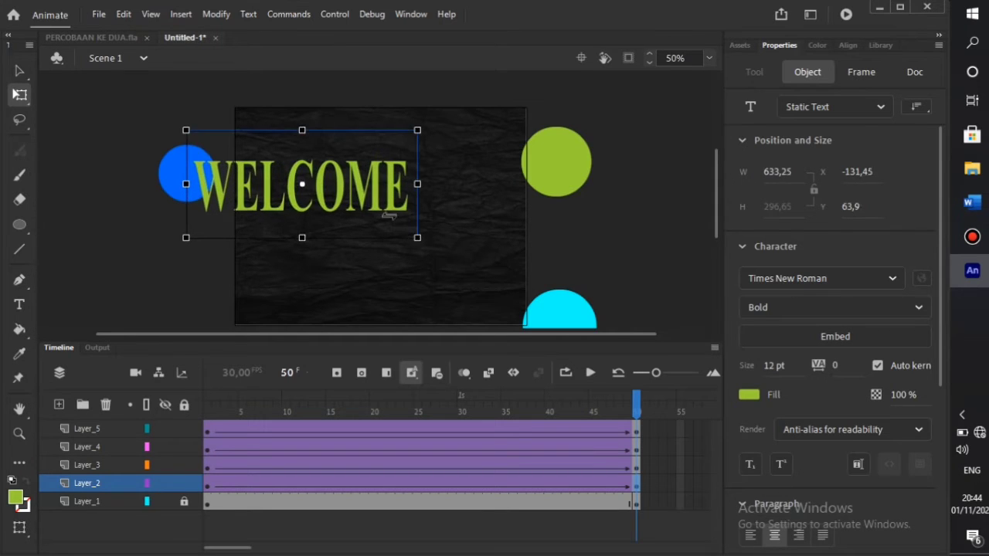
- Make the WELCOME text white, centre it on the stage, and lock Layer_5
{"action": "double_click", "coordinate": [390, 214]}
{"action": "key", "text": "ctrl+a"}
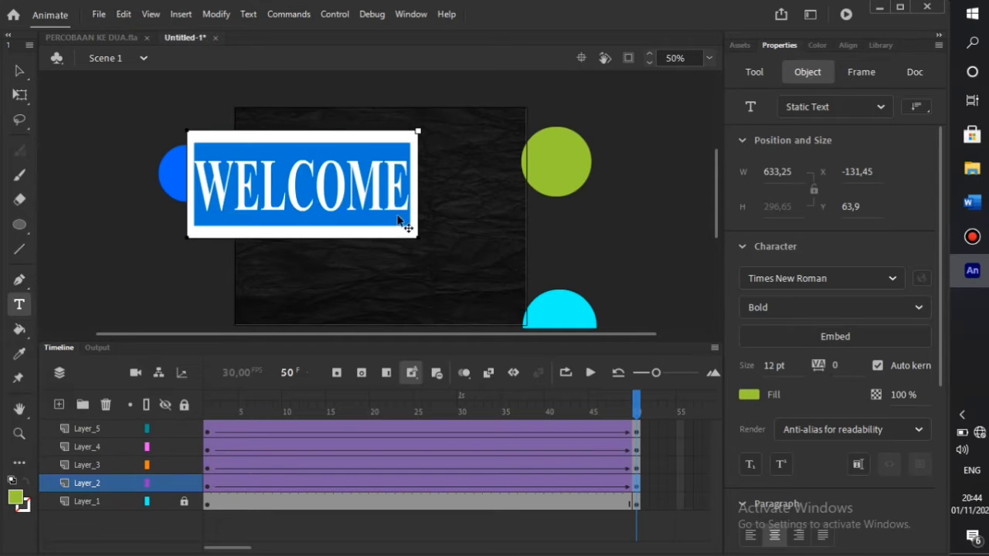
{"action": "left_click", "coordinate": [749, 394]}
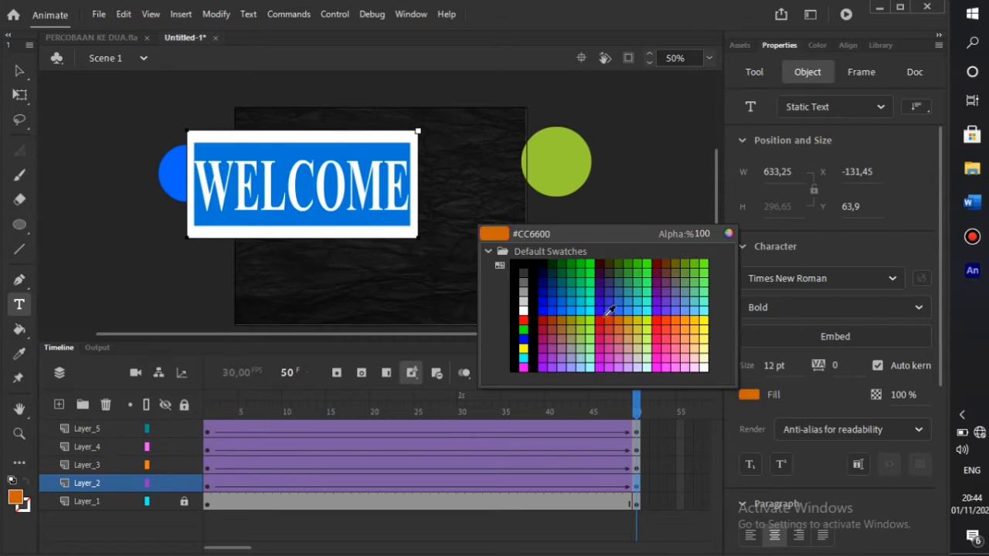
{"action": "left_click", "coordinate": [523, 307]}
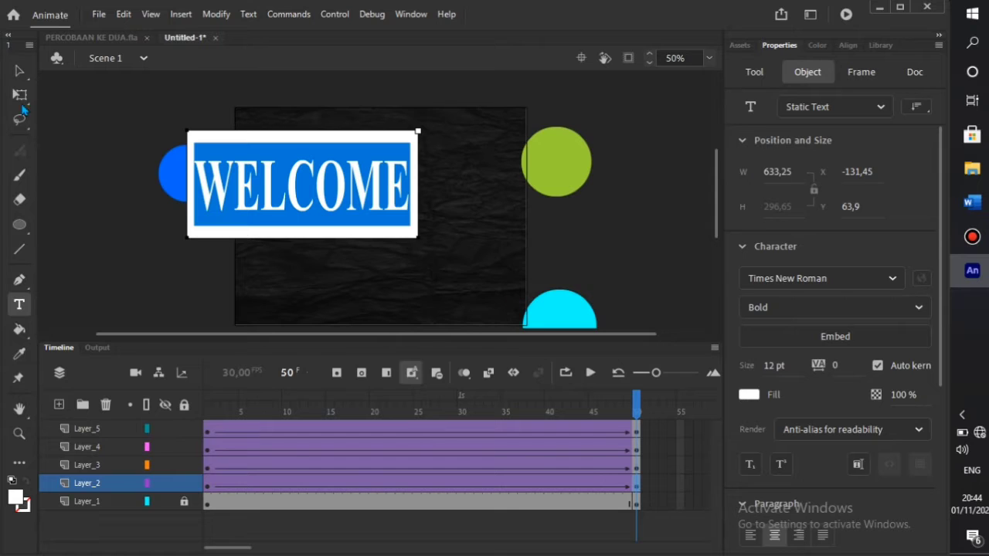
{"action": "key", "text": "q"}
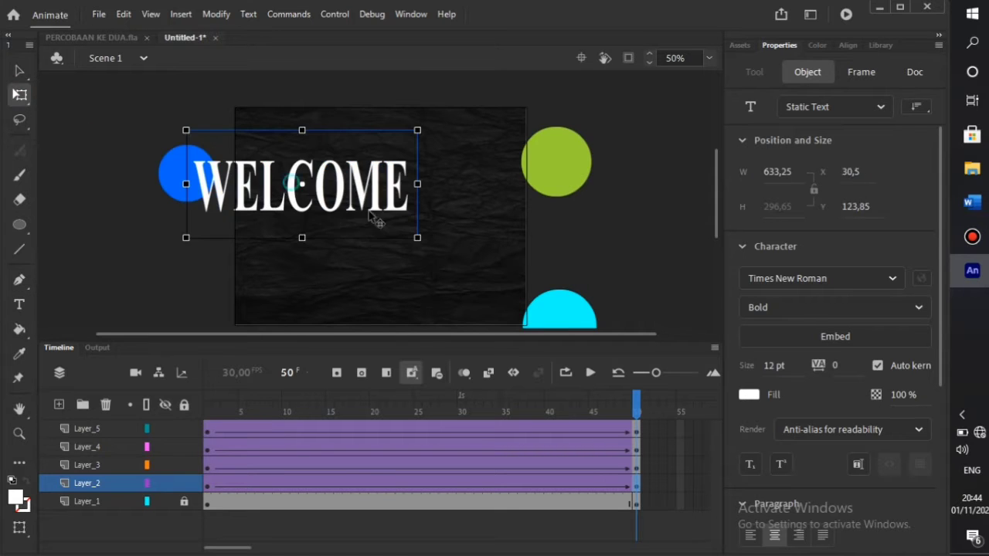
{"action": "left_click_drag", "start_coordinate": [378, 218], "coordinate": [446, 249]}
{"action": "left_click_drag", "start_coordinate": [496, 269], "coordinate": [469, 246]}
{"action": "left_click", "coordinate": [188, 261]}
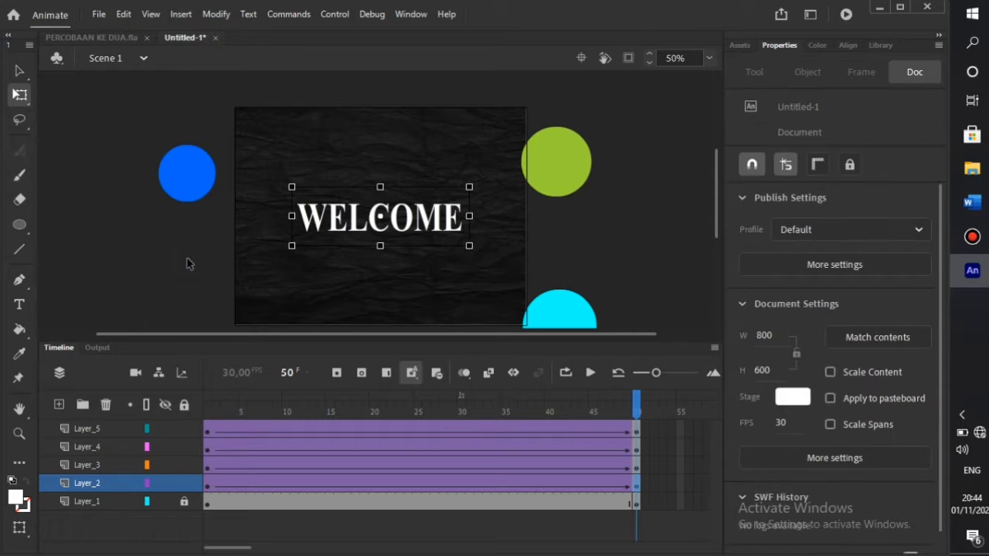
{"action": "left_click", "coordinate": [184, 428]}
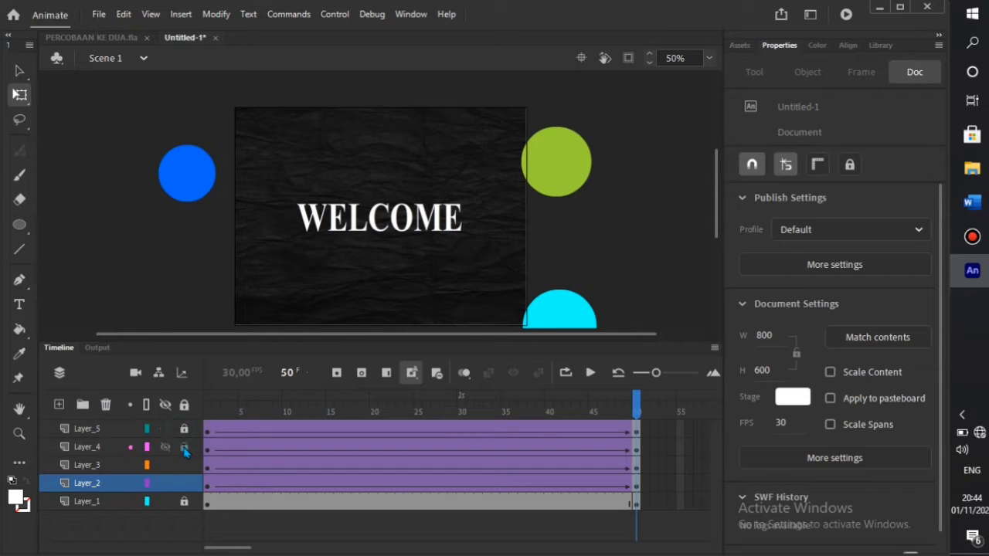
- Distribute the WELCOME text onto its own layer
{"action": "left_click", "coordinate": [184, 447]}
{"action": "left_click", "coordinate": [184, 464]}
{"action": "left_click", "coordinate": [184, 483]}
{"action": "left_click", "coordinate": [184, 465]}
{"action": "left_click", "coordinate": [183, 447]}
{"action": "left_click", "coordinate": [184, 428]}
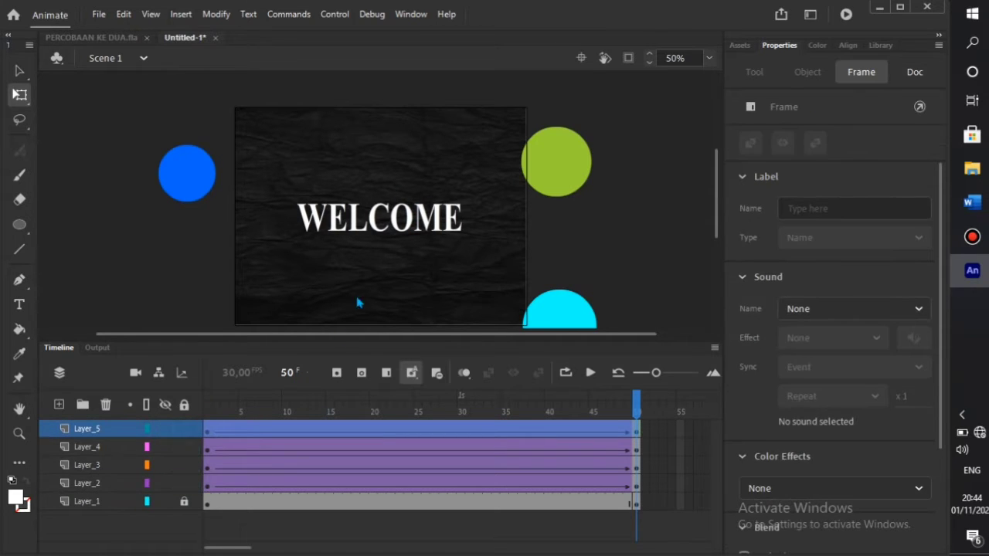
{"action": "left_click", "coordinate": [390, 237]}
{"action": "right_click", "coordinate": [401, 234]}
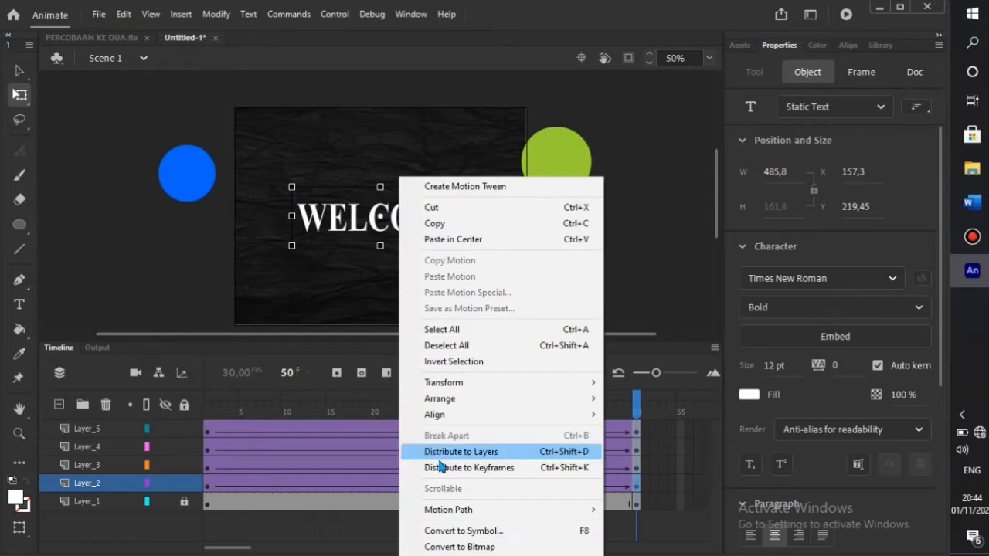
{"action": "left_click", "coordinate": [441, 464]}
- Lock Layer_5, Layer_3 and Layer_2, and convert WELCOME into a movie clip symbol
{"action": "left_click", "coordinate": [184, 430]}
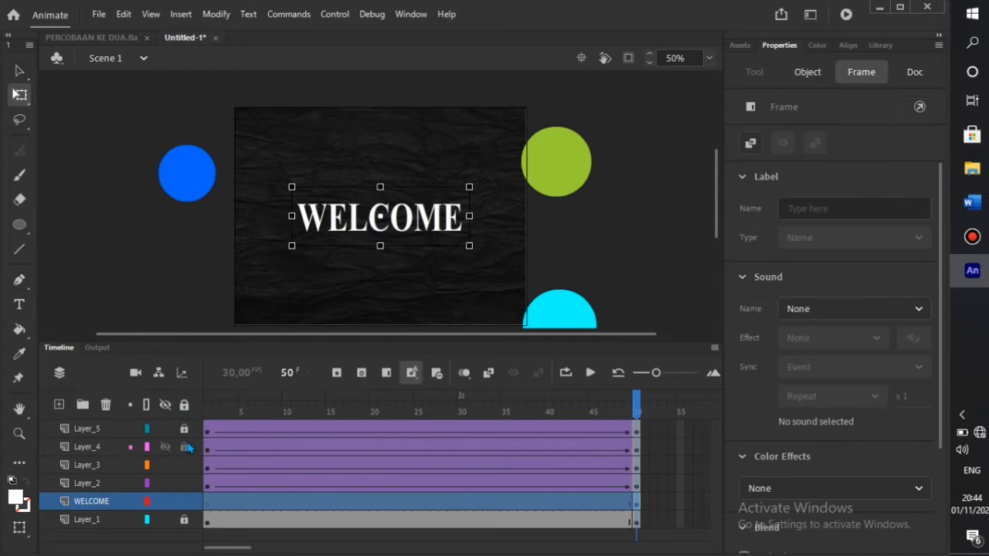
{"action": "left_click", "coordinate": [184, 465]}
{"action": "left_click", "coordinate": [184, 483]}
{"action": "left_click", "coordinate": [379, 231]}
{"action": "right_click", "coordinate": [378, 232]}
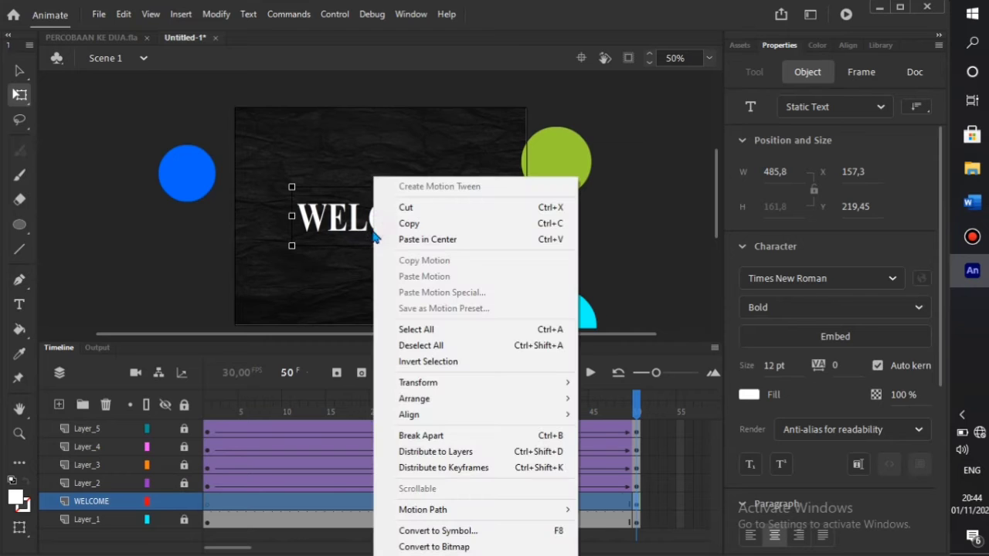
{"action": "left_click", "coordinate": [464, 528]}
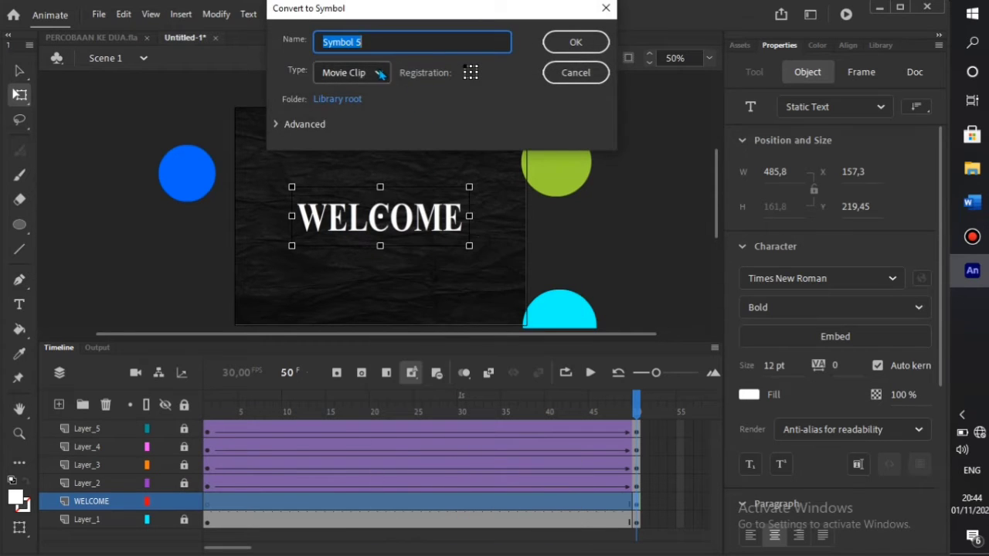
{"action": "left_click", "coordinate": [596, 43]}
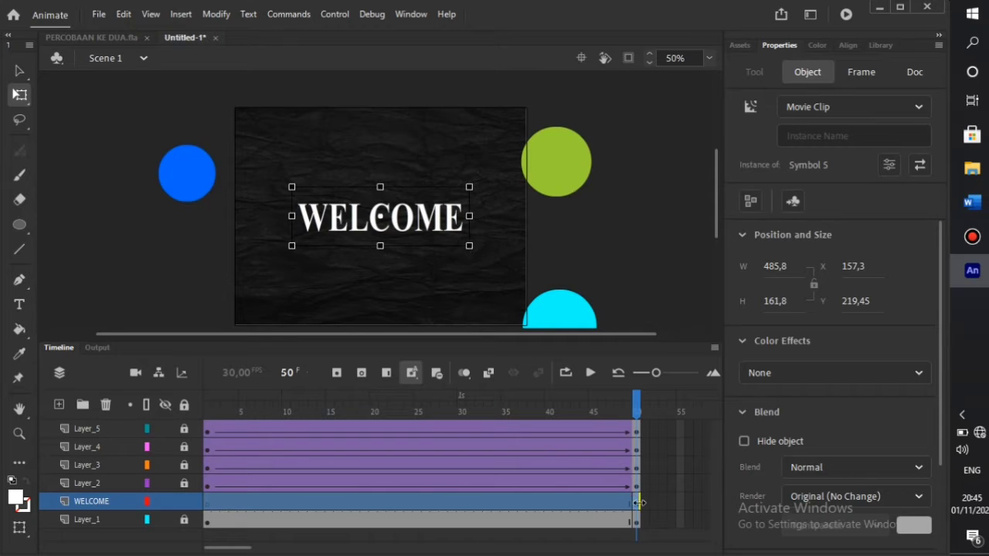
- Drag the WELCOME layer's keyframe from frame 50 back to frame 1
{"action": "left_click", "coordinate": [230, 506]}
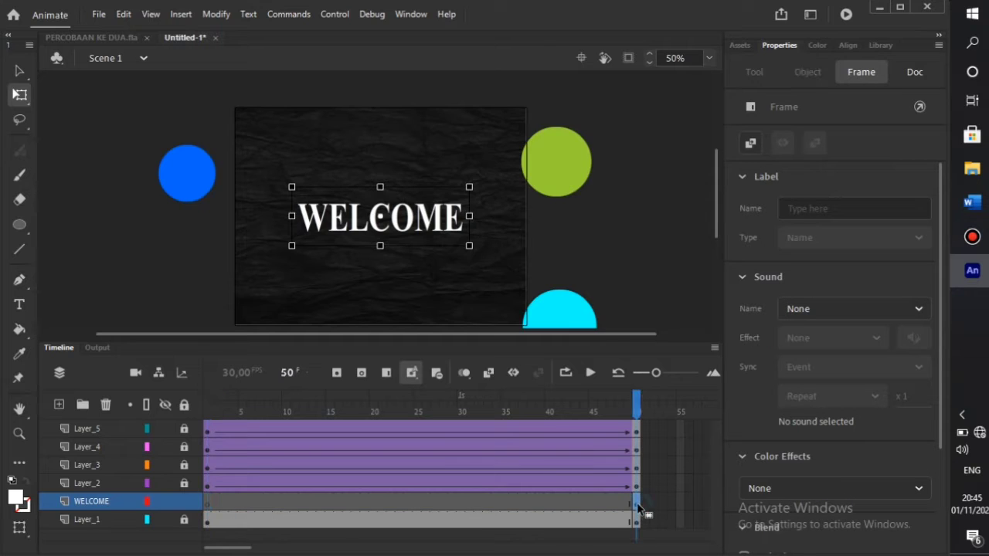
{"action": "left_click_drag", "start_coordinate": [638, 506], "coordinate": [319, 497]}
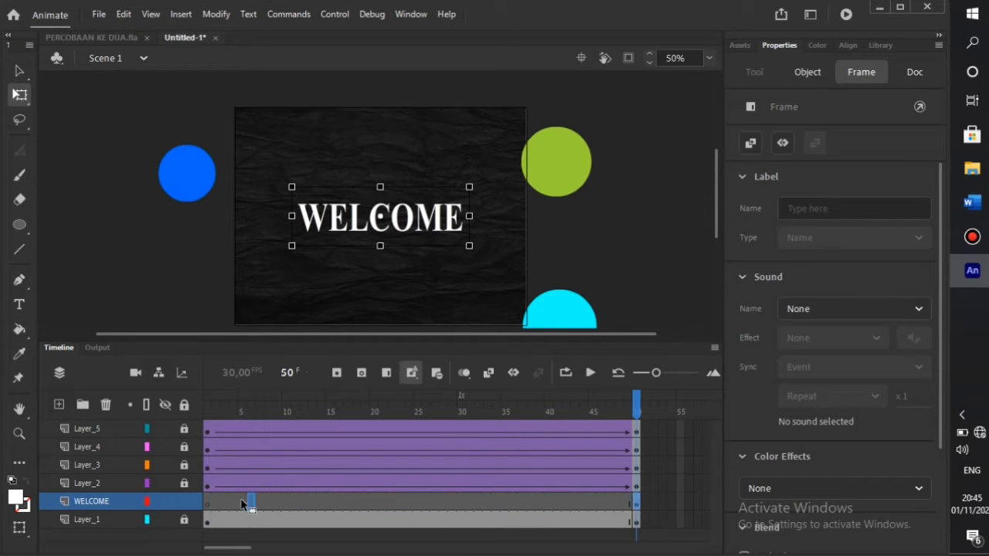
{"action": "left_click_drag", "start_coordinate": [213, 507], "coordinate": [204, 505]}
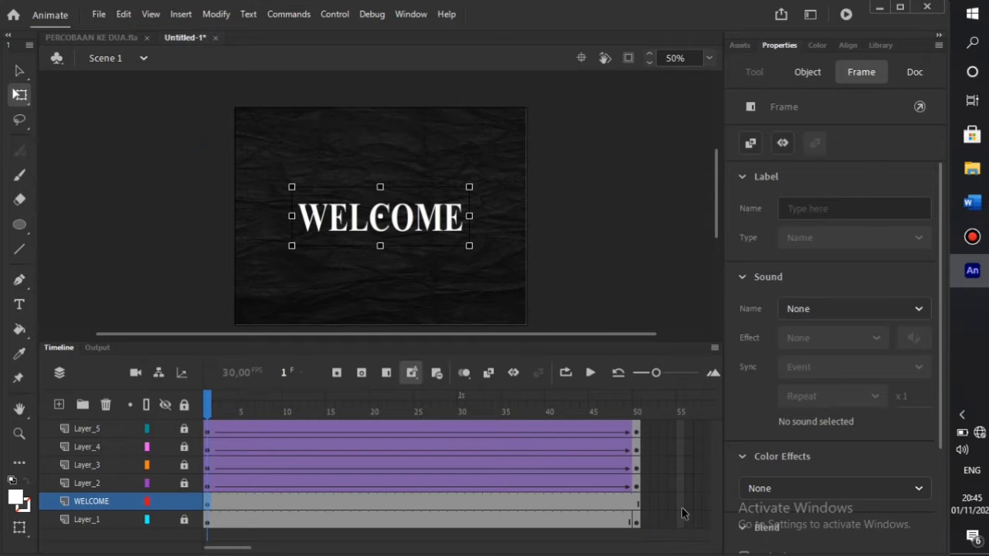
- Insert a keyframe at frame 50 on WELCOME and create a classic tween spanning frames 1–50
{"action": "left_click", "coordinate": [635, 507]}
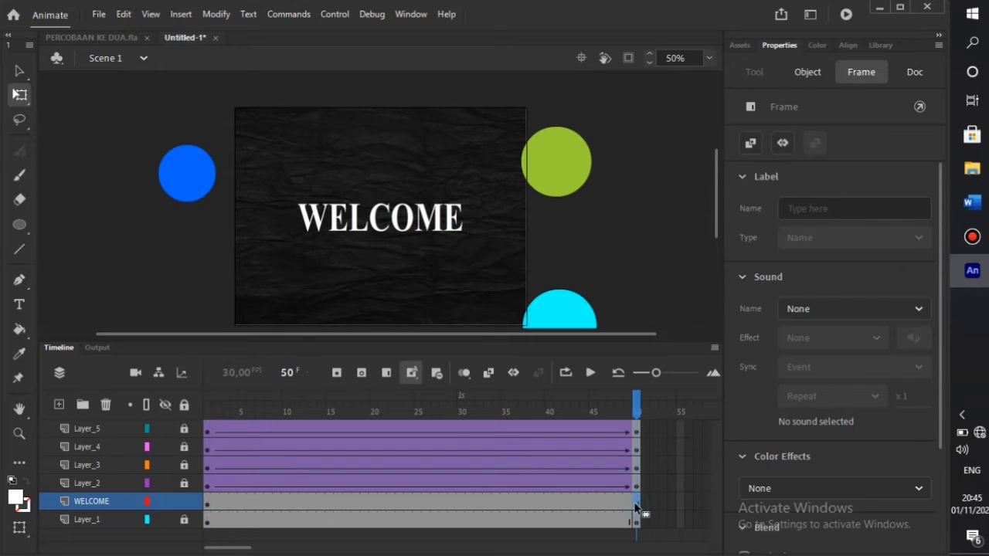
{"action": "right_click", "coordinate": [635, 507]}
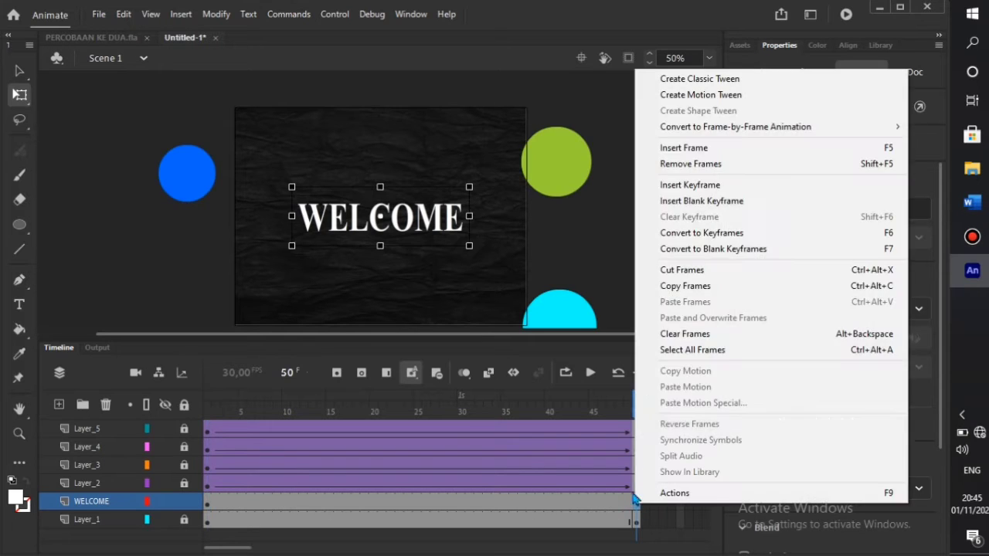
{"action": "left_click", "coordinate": [695, 187]}
{"action": "left_click", "coordinate": [480, 500]}
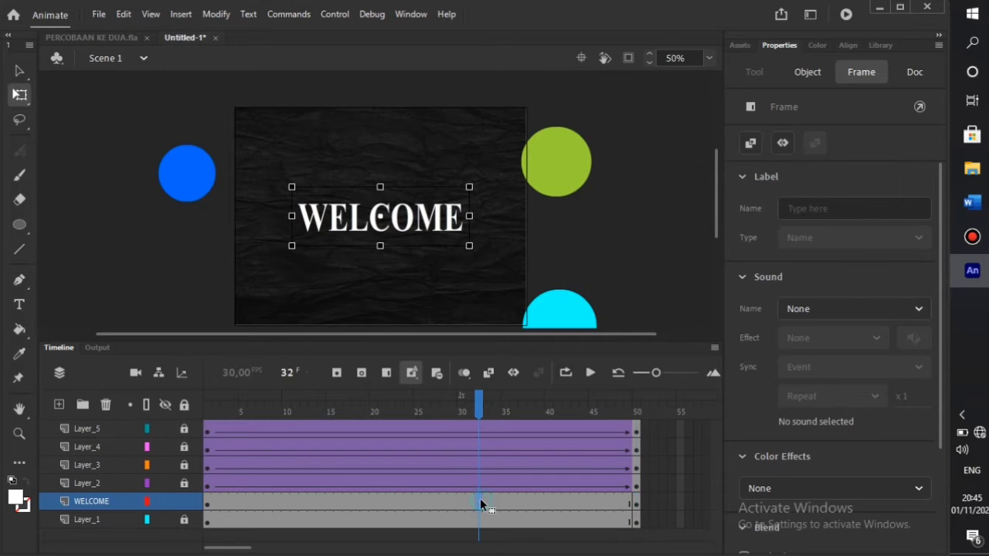
{"action": "right_click", "coordinate": [481, 501]}
{"action": "left_click", "coordinate": [572, 75]}
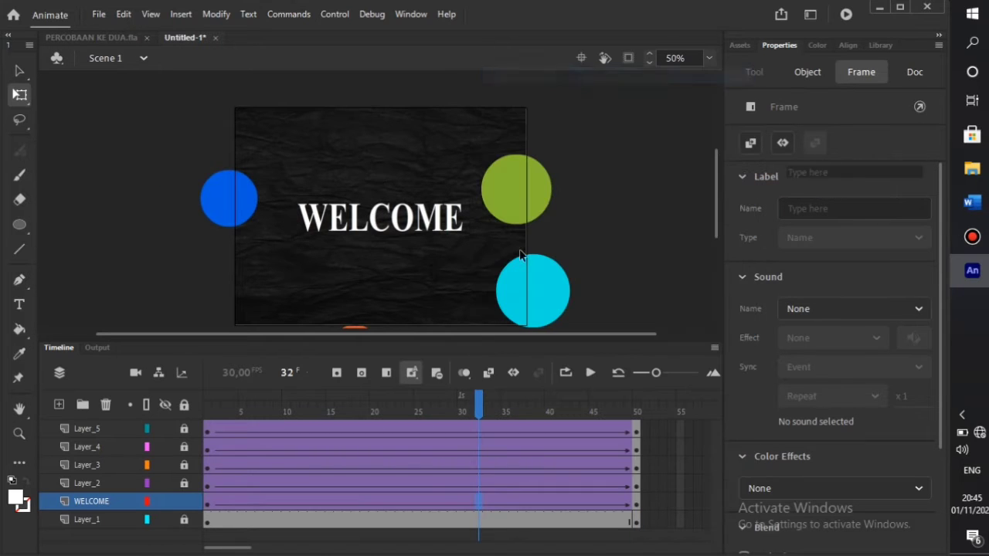
{"action": "left_click", "coordinate": [210, 506]}
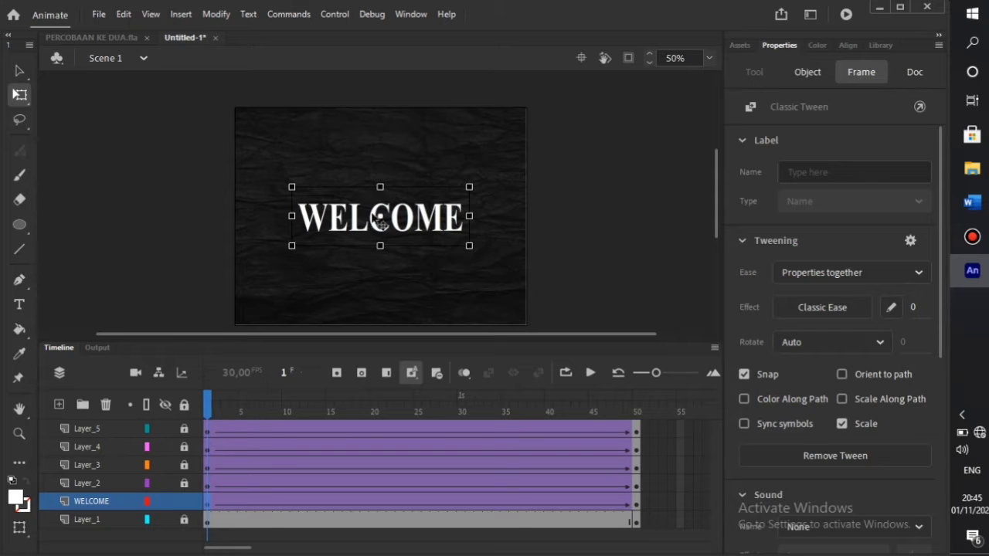
- Scale the WELCOME title down to about 272×74 at frame 1 and scrub to preview it growing
{"action": "left_click", "coordinate": [294, 194]}
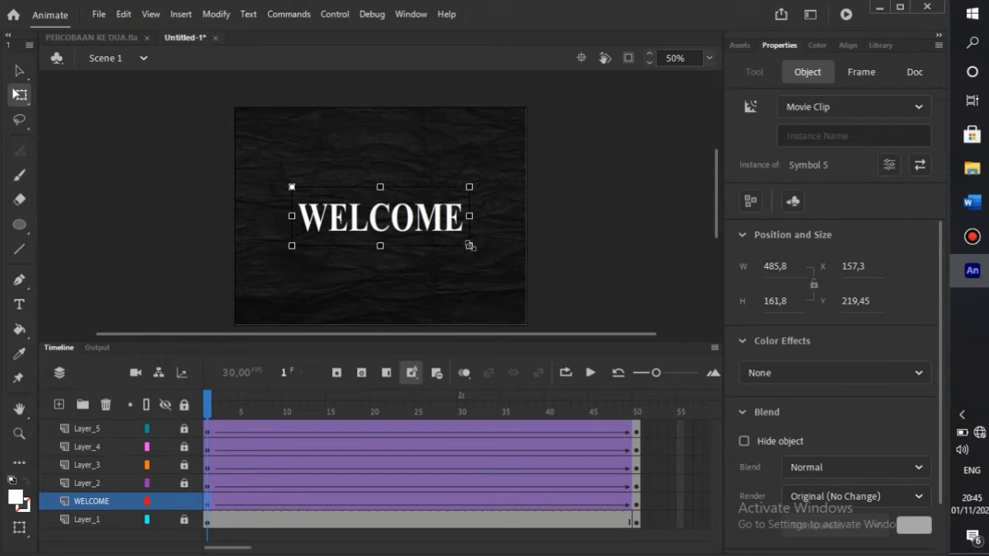
{"action": "left_click_drag", "start_coordinate": [469, 246], "coordinate": [409, 226]}
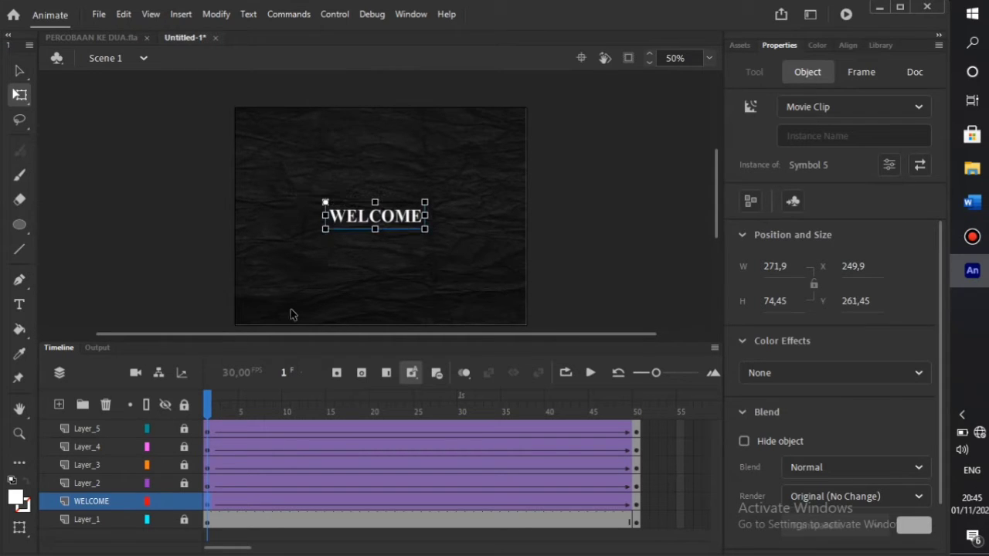
{"action": "mouse_move", "coordinate": [208, 410]}
{"action": "left_mouse_down"}
{"action": "mouse_move", "coordinate": [312, 409]}
{"action": "mouse_move", "coordinate": [207, 410]}
{"action": "left_mouse_up"}
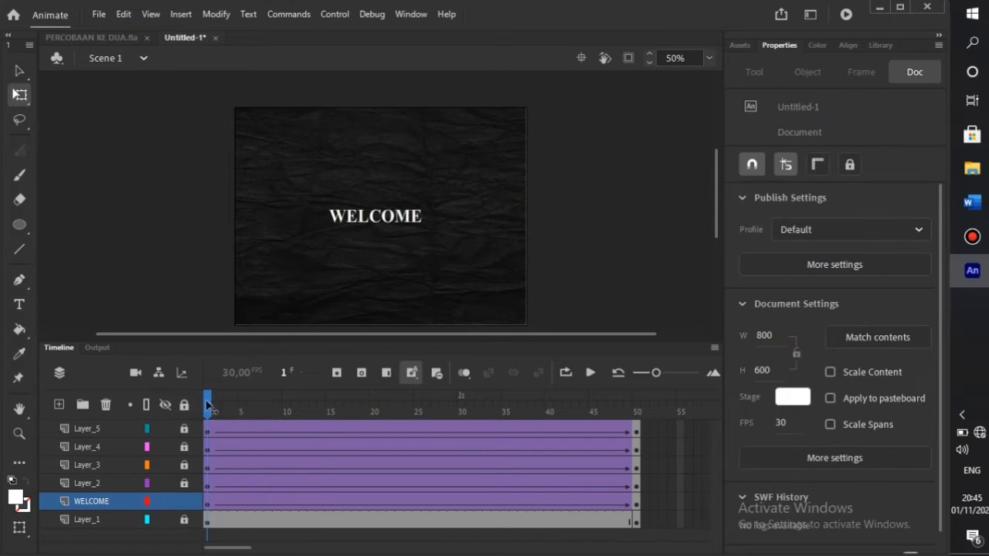
{"action": "left_click", "coordinate": [371, 223]}
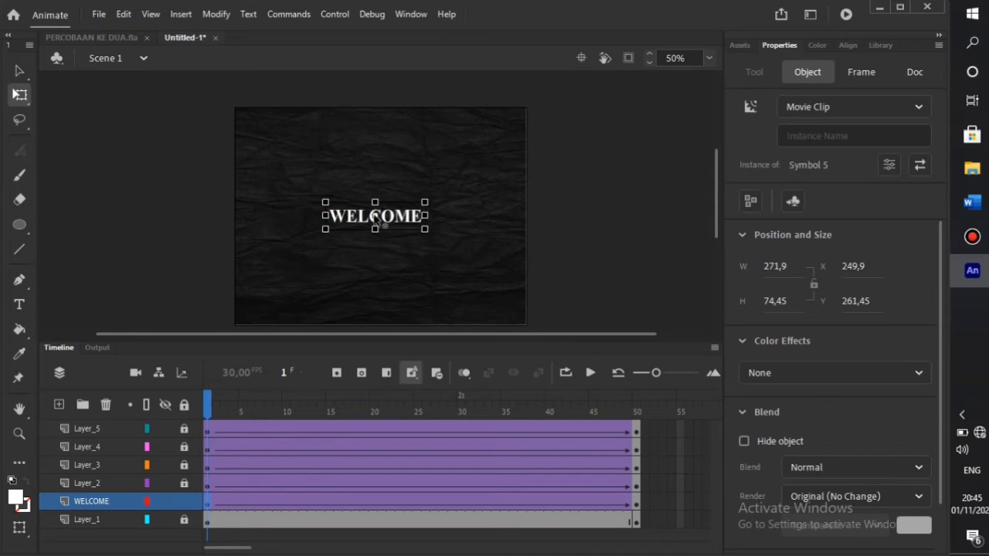
{"action": "left_click_drag", "start_coordinate": [210, 421], "coordinate": [209, 448]}
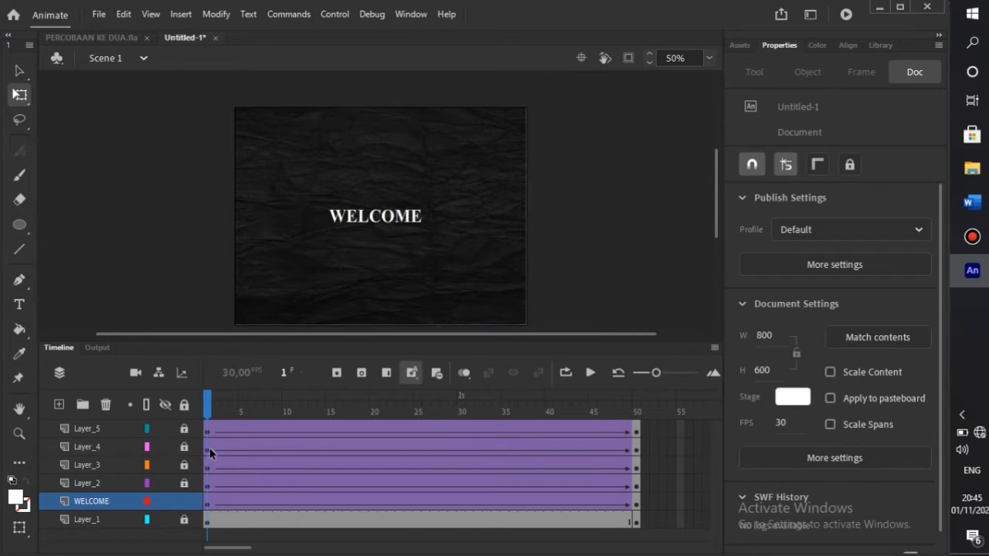
{"action": "left_click", "coordinate": [210, 507]}
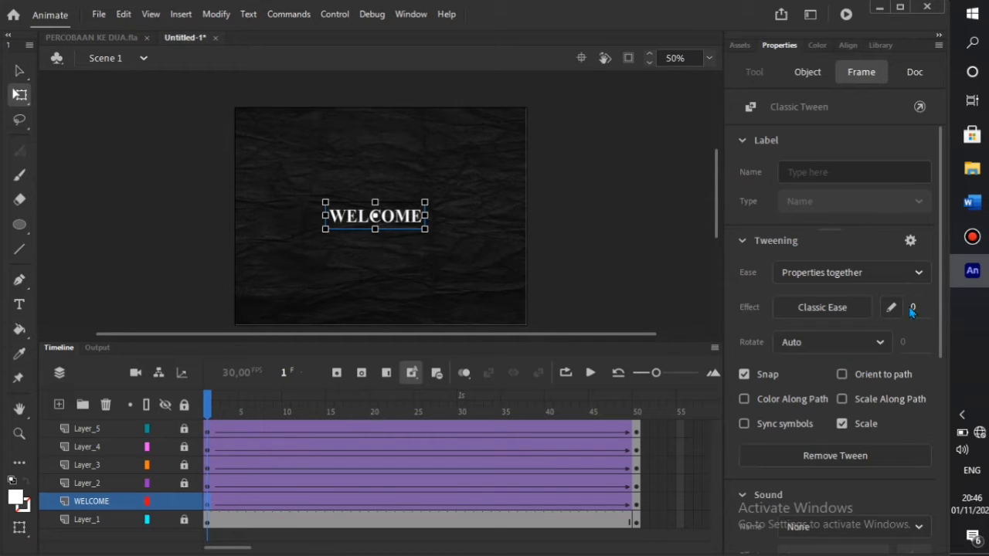
- Set the WELCOME tween ease to 100 and its frame-1 Alpha to 0%, then preview the fade-in
{"action": "left_click_drag", "start_coordinate": [913, 307], "coordinate": [980, 320]}
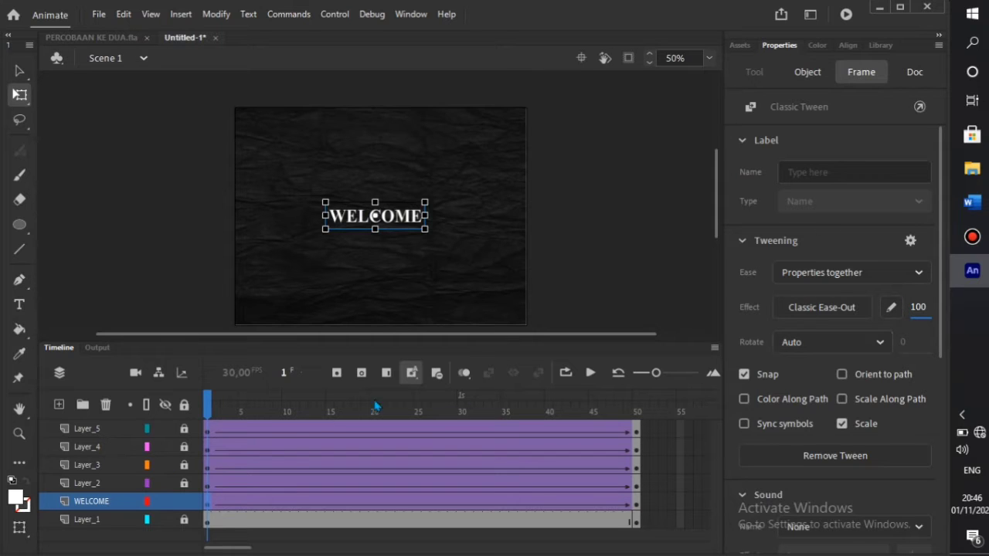
{"action": "left_click", "coordinate": [364, 231]}
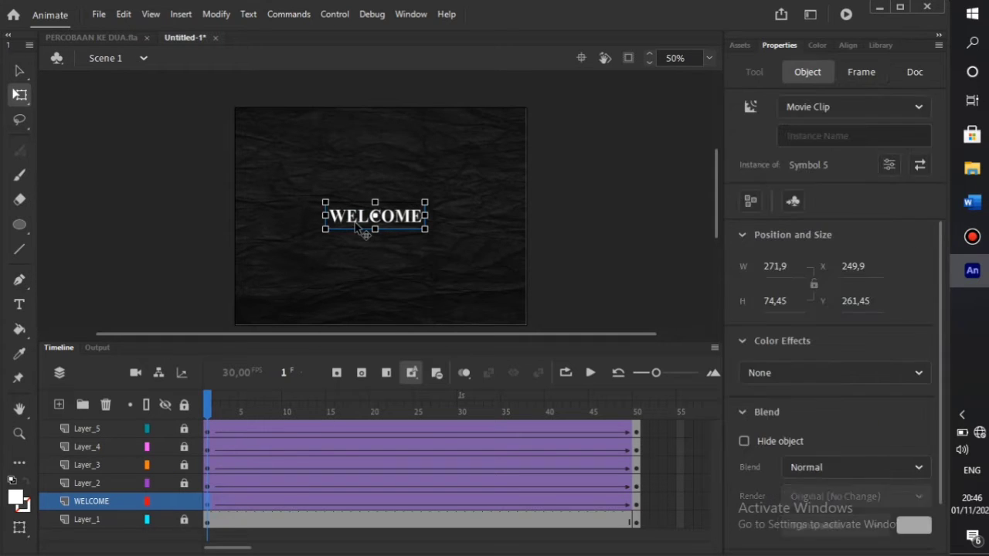
{"action": "left_click", "coordinate": [878, 374]}
{"action": "left_click", "coordinate": [824, 494]}
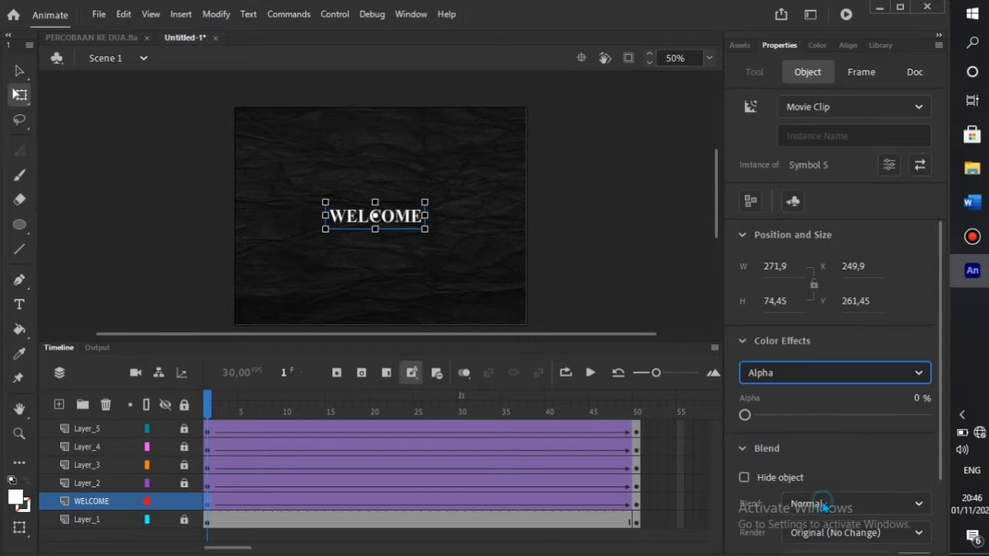
{"action": "left_click_drag", "start_coordinate": [207, 406], "coordinate": [637, 410]}
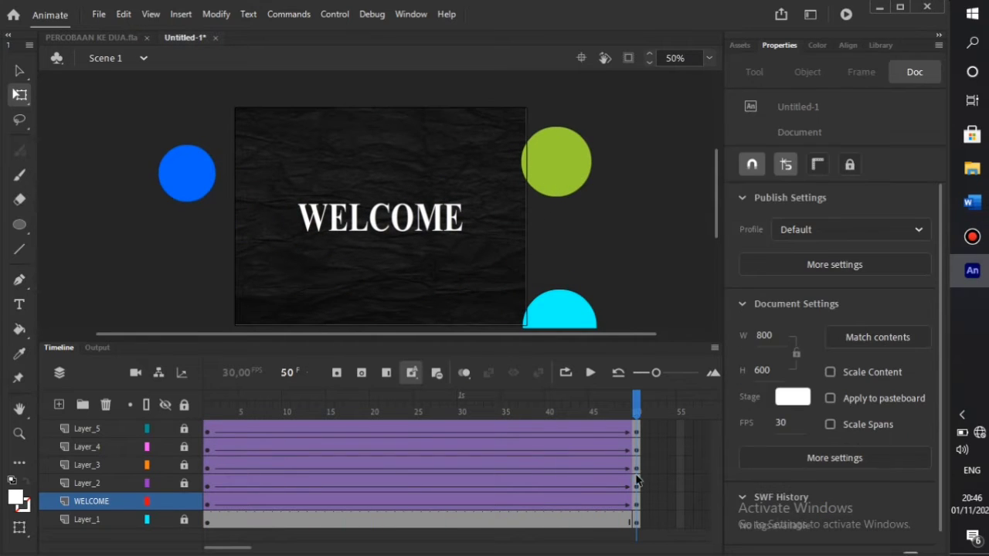
{"action": "left_click", "coordinate": [646, 521]}
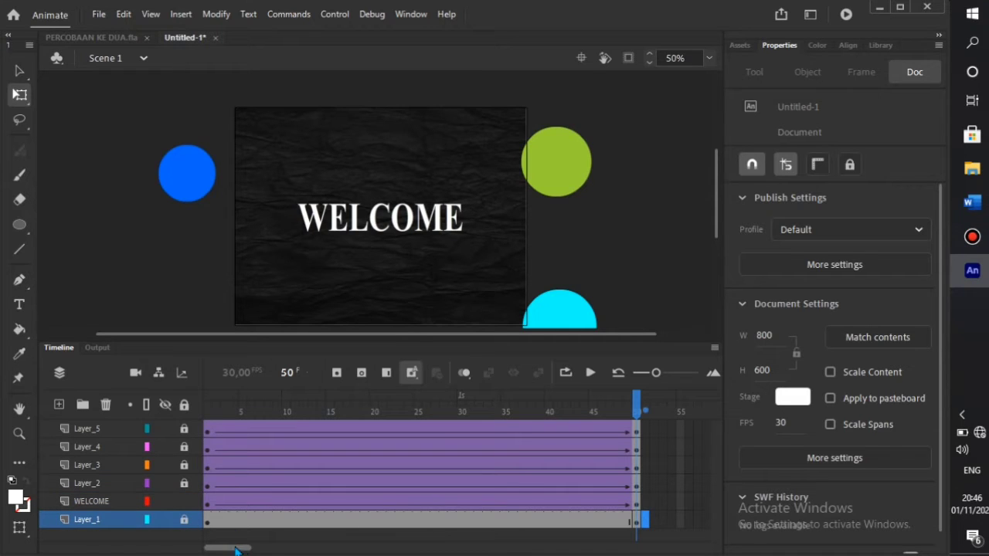
- Insert a keyframe at frame 51 on the Layer_1 background
{"action": "left_click_drag", "start_coordinate": [232, 549], "coordinate": [256, 549]}
{"action": "right_click", "coordinate": [394, 521]}
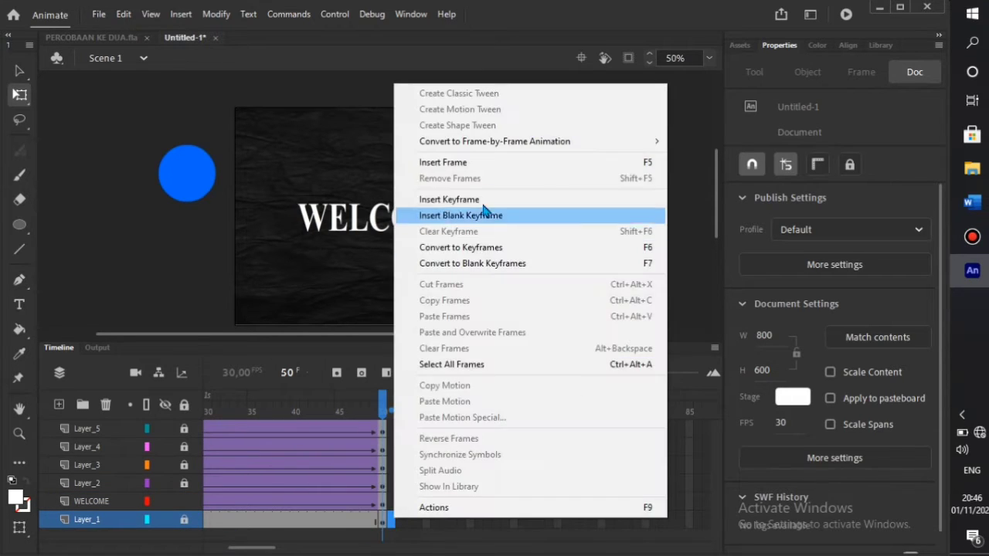
{"action": "left_click", "coordinate": [508, 202]}
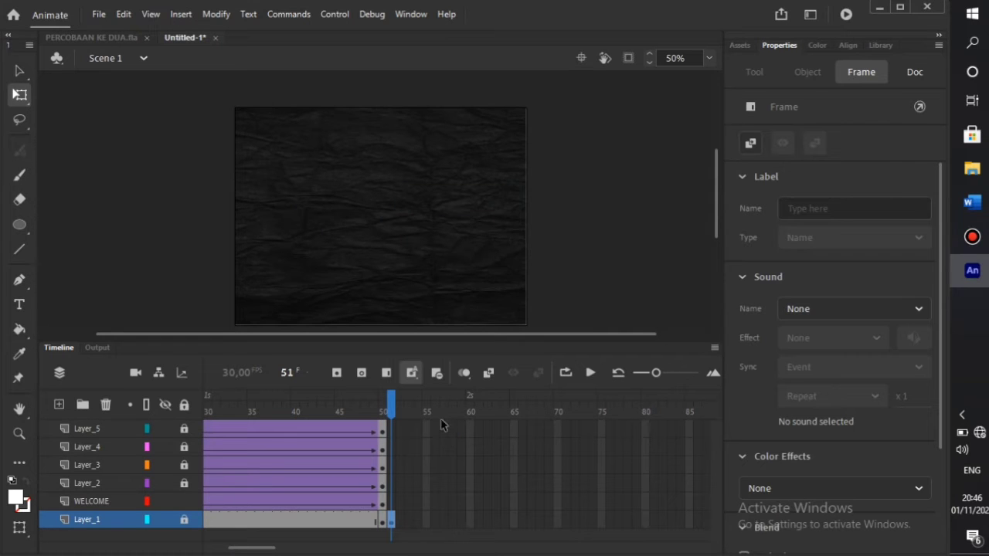
{"action": "left_click", "coordinate": [587, 232]}
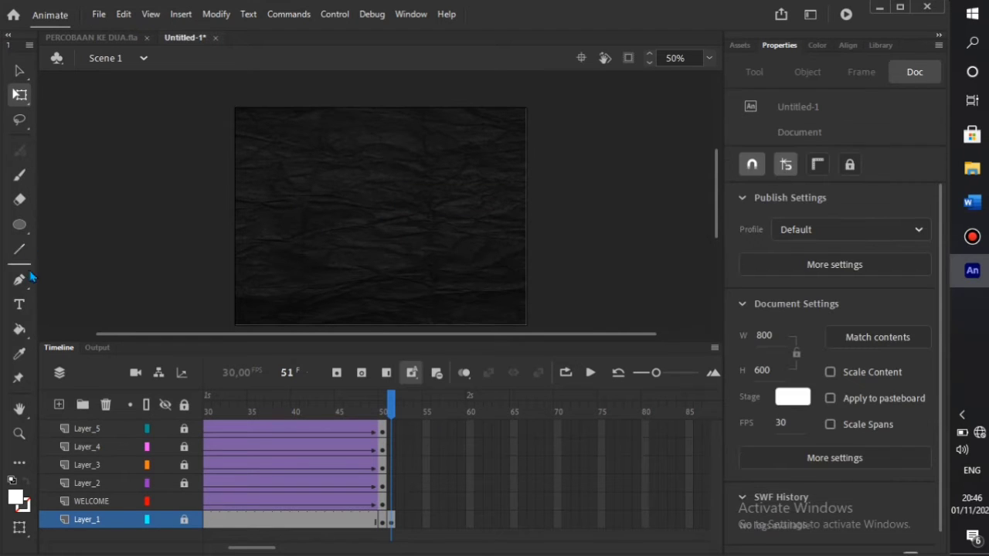
- Switch to the Rectangle tool and lock the WELCOME layer
{"action": "left_click", "coordinate": [25, 231]}
{"action": "left_click", "coordinate": [78, 224]}
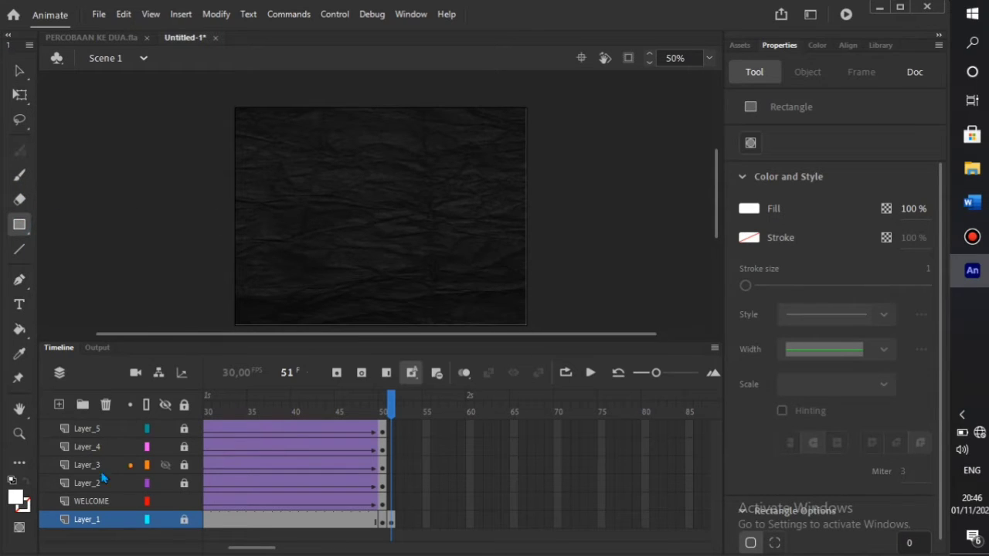
{"action": "left_click", "coordinate": [184, 502]}
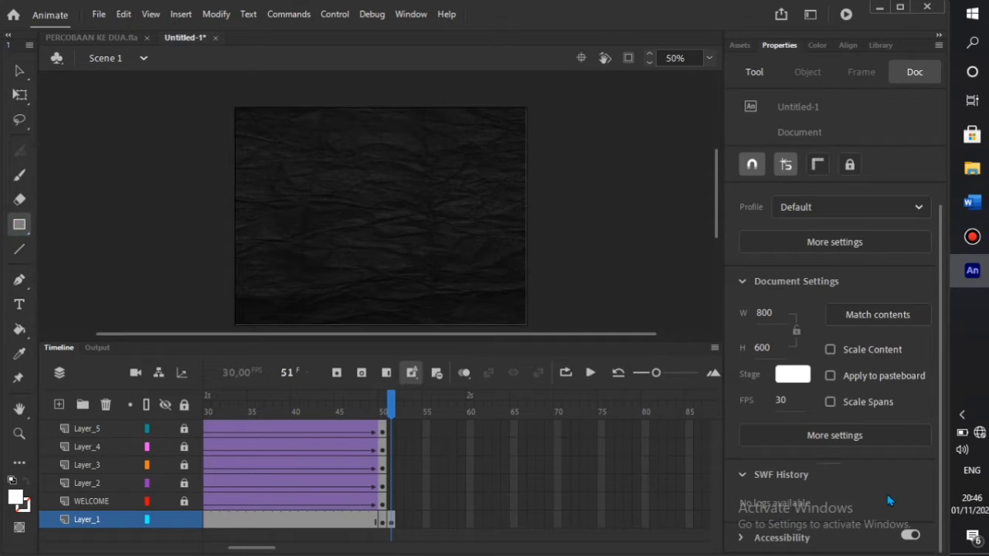
- Set all four rectangle corner radii to 40 in Rectangle Options
{"action": "left_click", "coordinate": [749, 71]}
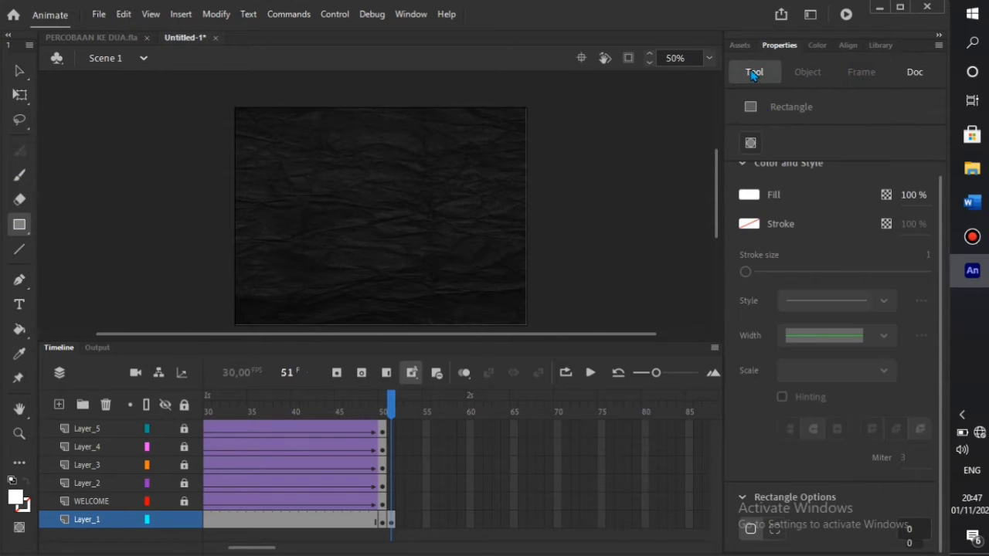
{"action": "left_click", "coordinate": [775, 530]}
{"action": "scroll", "coordinate": [833, 526], "scroll_direction": "down", "scroll_amount": 1}
{"action": "left_click", "coordinate": [876, 504]}
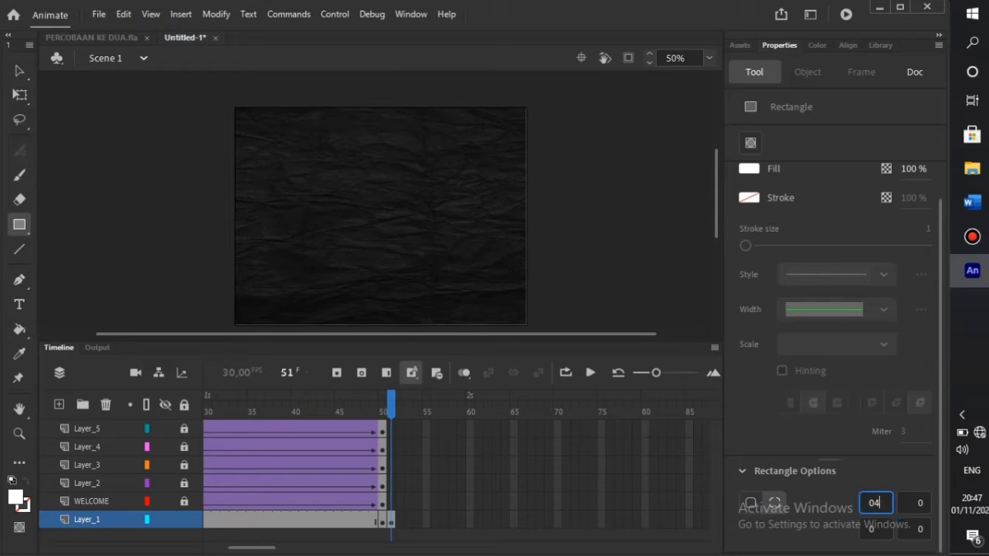
{"action": "left_click", "coordinate": [888, 531]}
{"action": "left_click", "coordinate": [880, 526]}
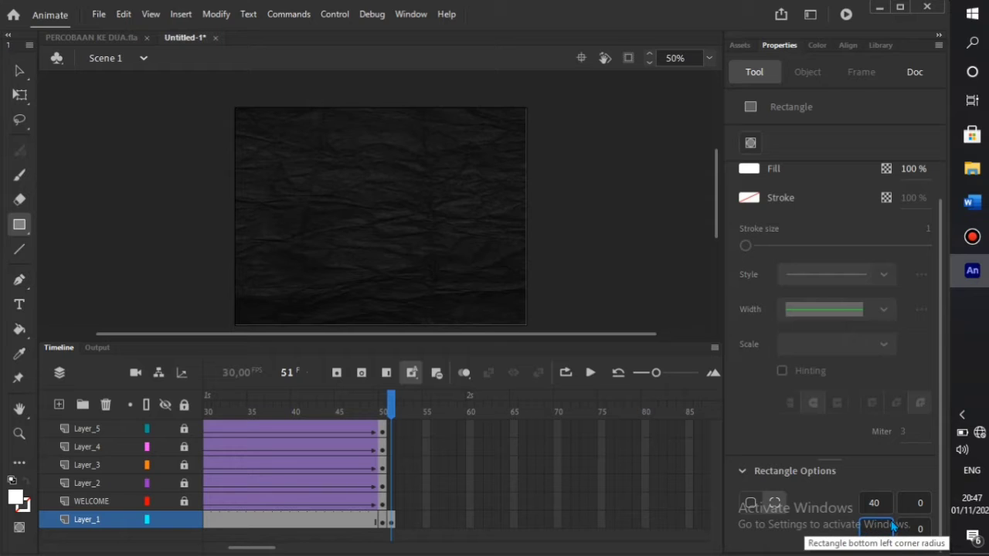
{"action": "left_click", "coordinate": [919, 502]}
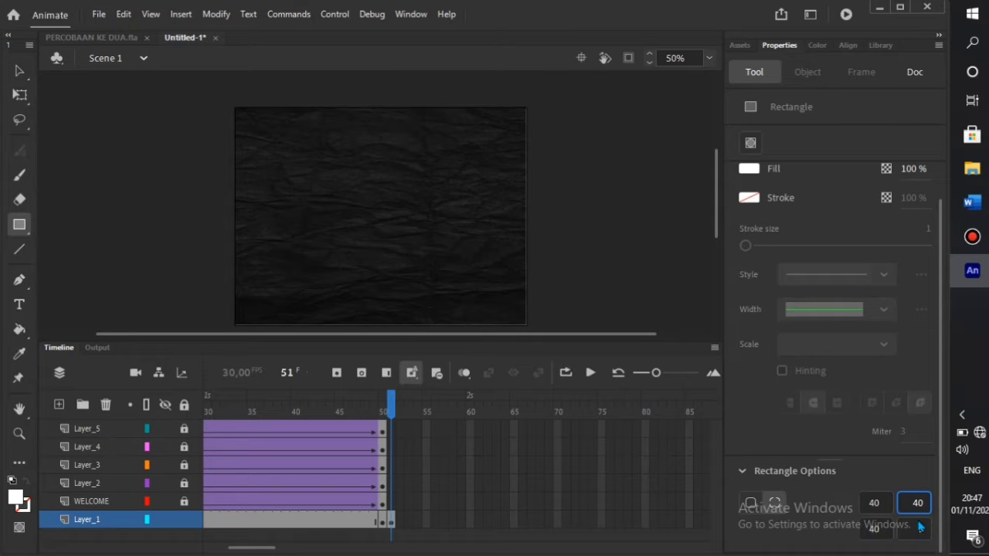
{"action": "left_click", "coordinate": [918, 529]}
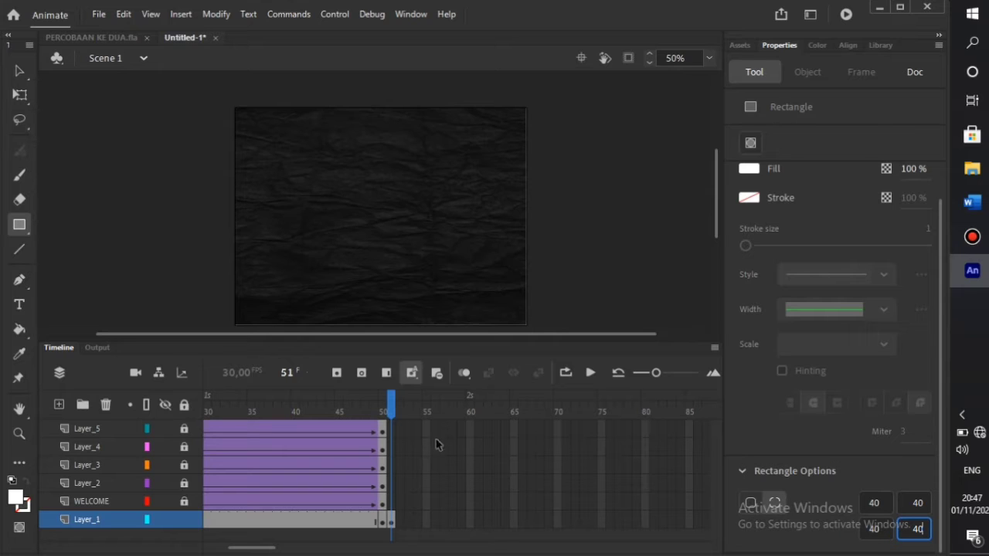
{"action": "left_click", "coordinate": [256, 169]}
- Draw a white rounded rectangle on its own layer above Layer_1 and bring it onto the stage
{"action": "left_click_drag", "start_coordinate": [301, 187], "coordinate": [145, 203]}
{"action": "left_click", "coordinate": [20, 94]}
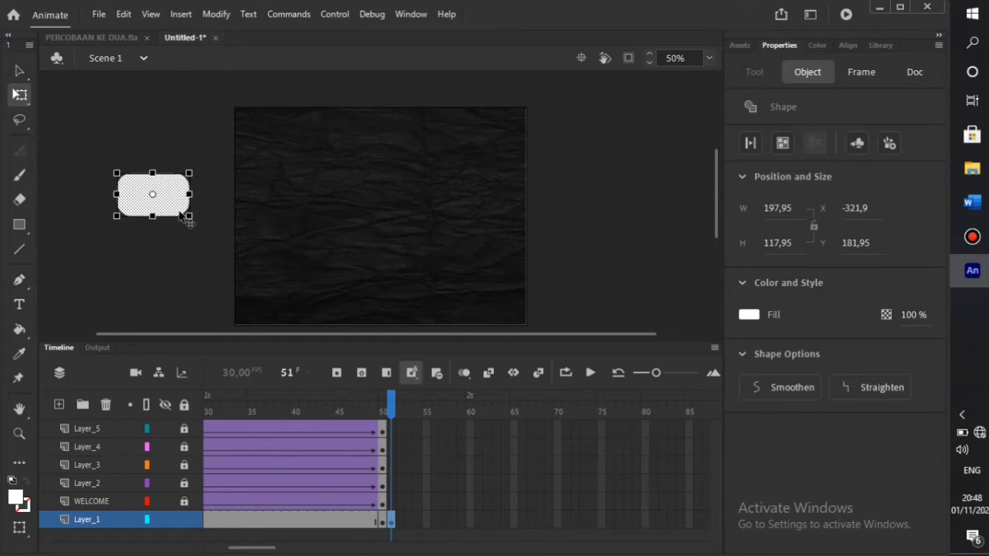
{"action": "right_click", "coordinate": [171, 211]}
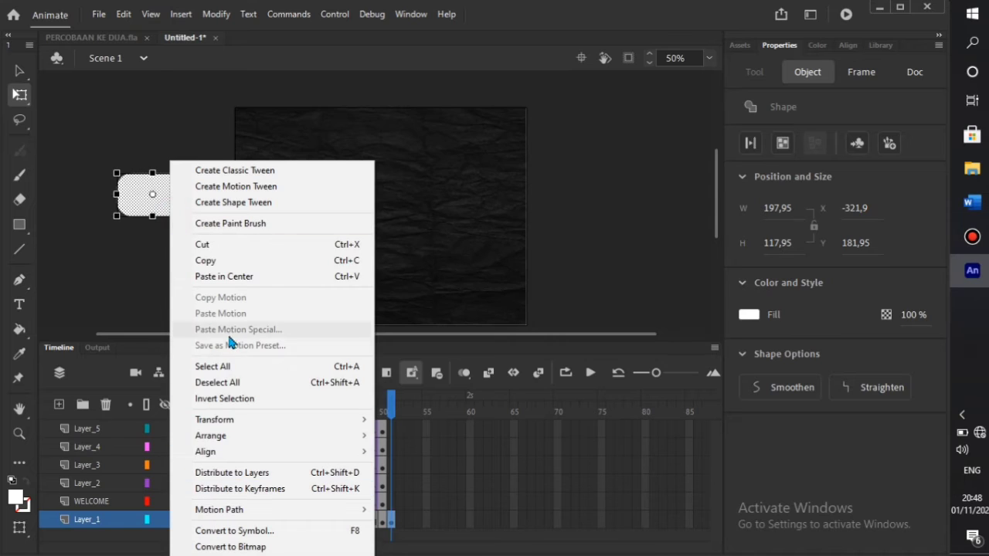
{"action": "left_click", "coordinate": [243, 470]}
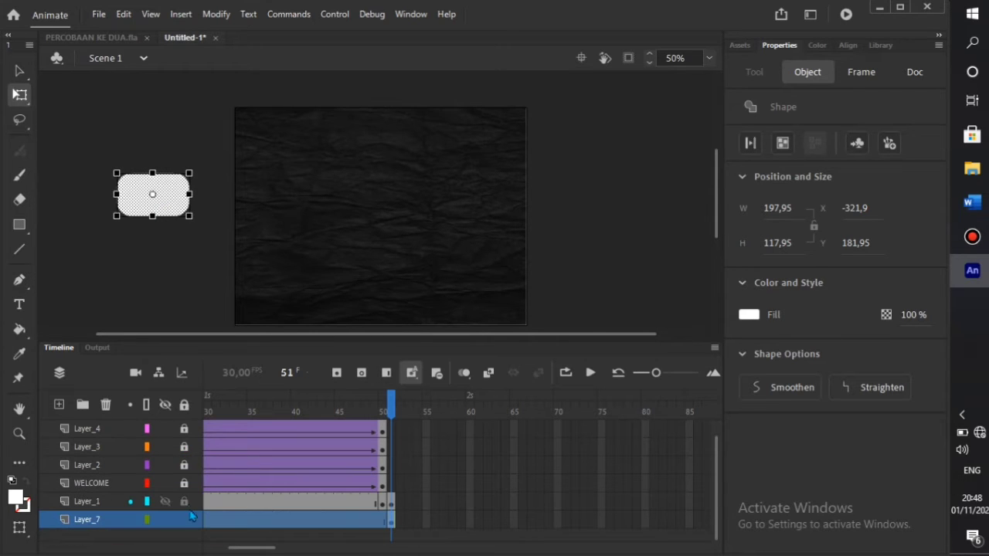
{"action": "mouse_move", "coordinate": [168, 201]}
{"action": "left_mouse_down"}
{"action": "mouse_move", "coordinate": [245, 210]}
{"action": "mouse_move", "coordinate": [156, 209]}
{"action": "left_mouse_up"}
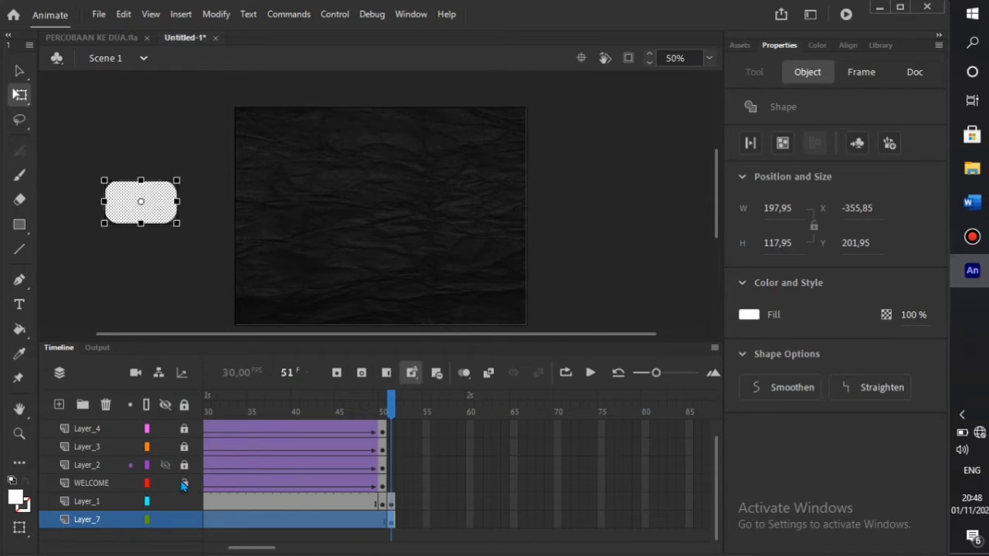
{"action": "left_click", "coordinate": [110, 503]}
{"action": "left_click_drag", "start_coordinate": [111, 530], "coordinate": [112, 532]}
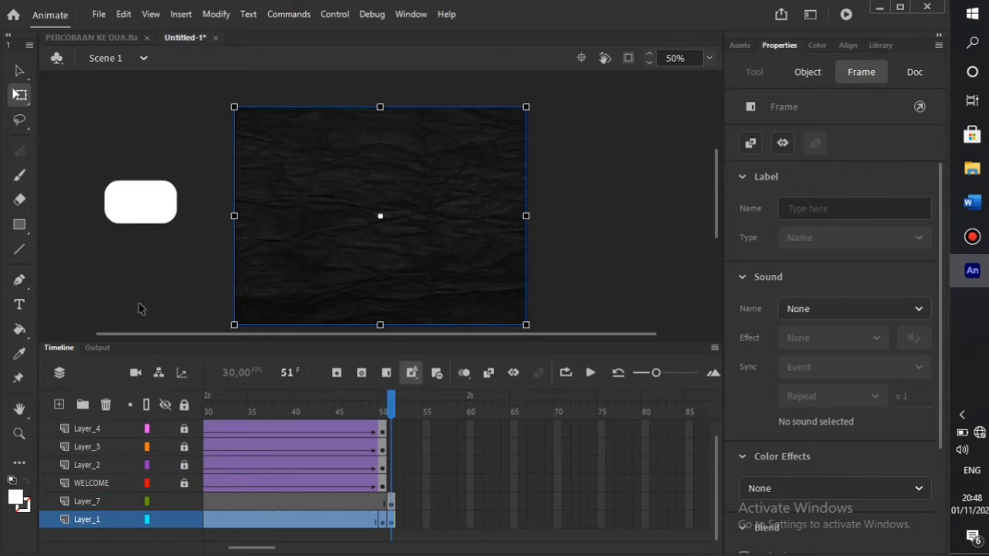
{"action": "left_click_drag", "start_coordinate": [150, 209], "coordinate": [390, 217]}
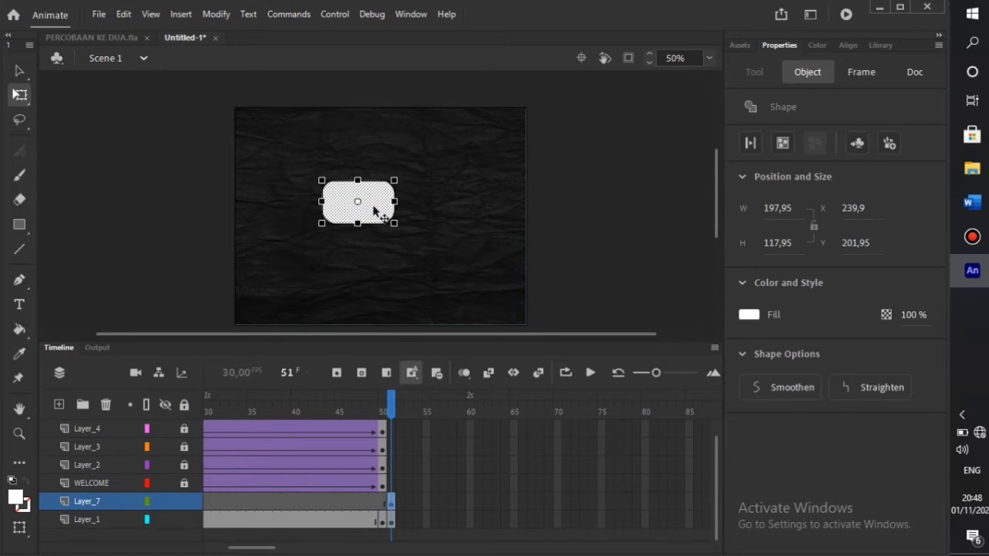
- Rename the rectangle layer STAT and the background layer BAC
{"action": "double_click", "coordinate": [99, 507]}
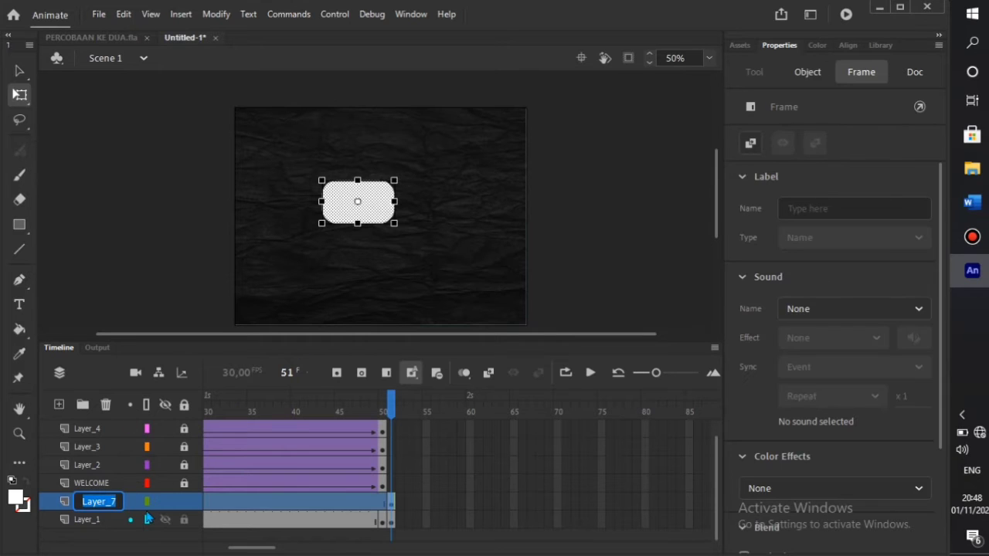
{"action": "type", "text": "STAT"}
{"action": "left_click", "coordinate": [91, 522]}
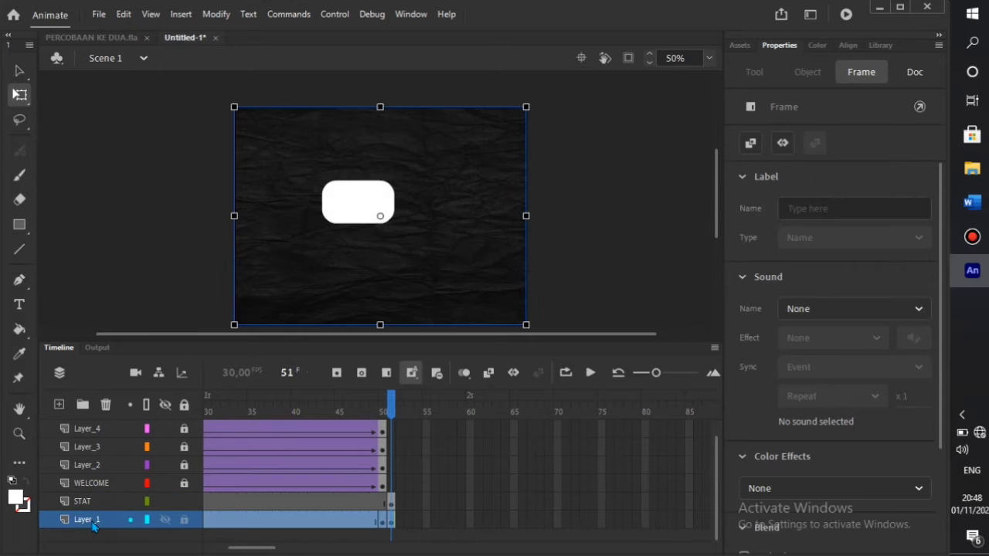
{"action": "double_click", "coordinate": [91, 521]}
{"action": "type", "text": "BAC"}
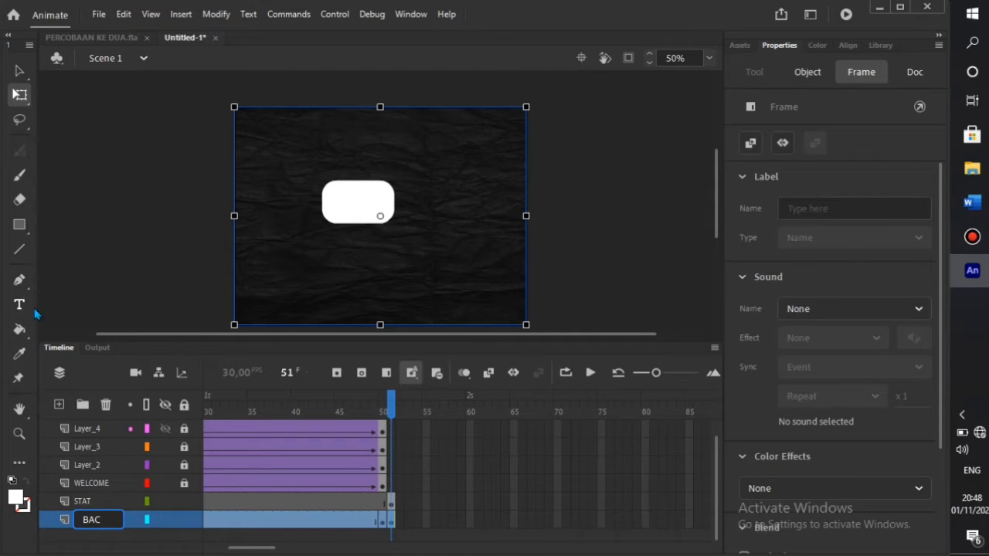
{"action": "left_click", "coordinate": [110, 283]}
- Move the rounded rectangle to the lower stage centre at X 295.9, Y 345.9
{"action": "left_click", "coordinate": [380, 210]}
{"action": "left_click_drag", "start_coordinate": [391, 233], "coordinate": [401, 264]}
{"action": "left_click", "coordinate": [165, 237]}
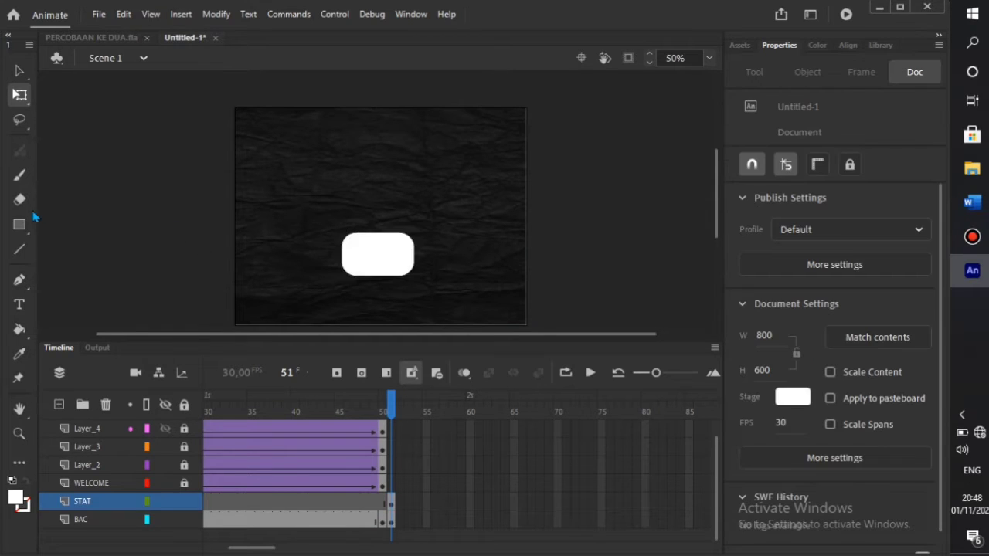
- Type START on the white shape and scale it up with Free Transform
{"action": "left_click", "coordinate": [19, 305]}
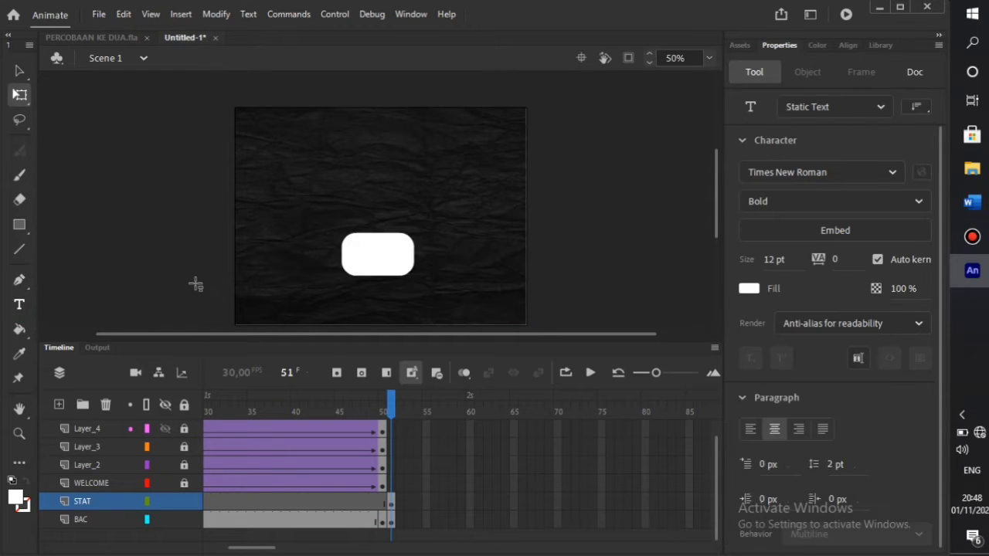
{"action": "left_click", "coordinate": [354, 250]}
{"action": "type", "text": "START"}
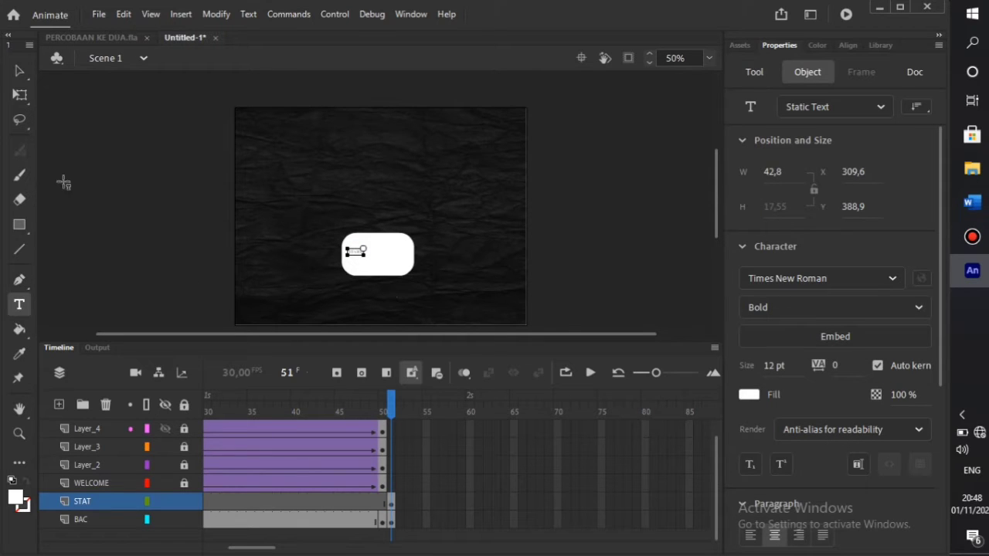
{"action": "left_click", "coordinate": [19, 95]}
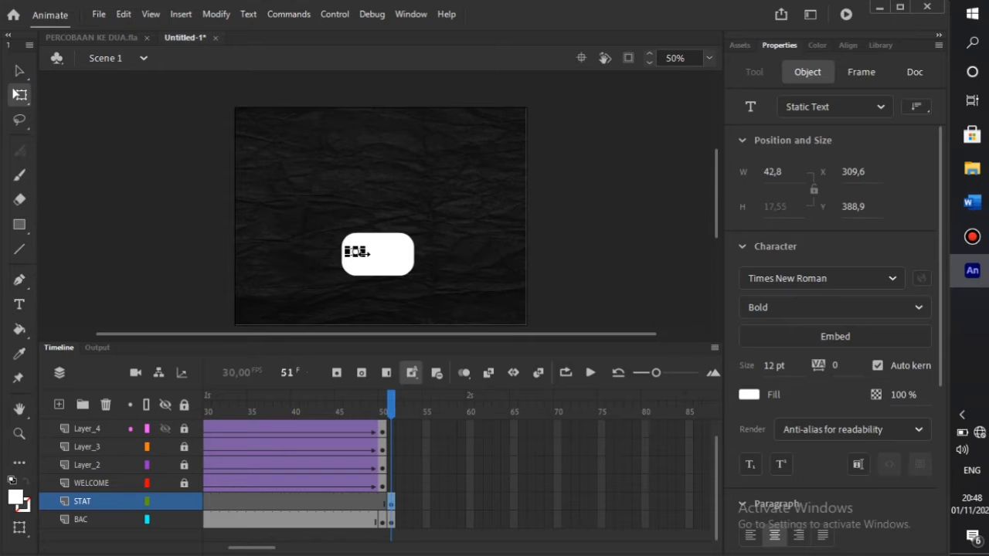
{"action": "left_click_drag", "start_coordinate": [356, 252], "coordinate": [385, 264]}
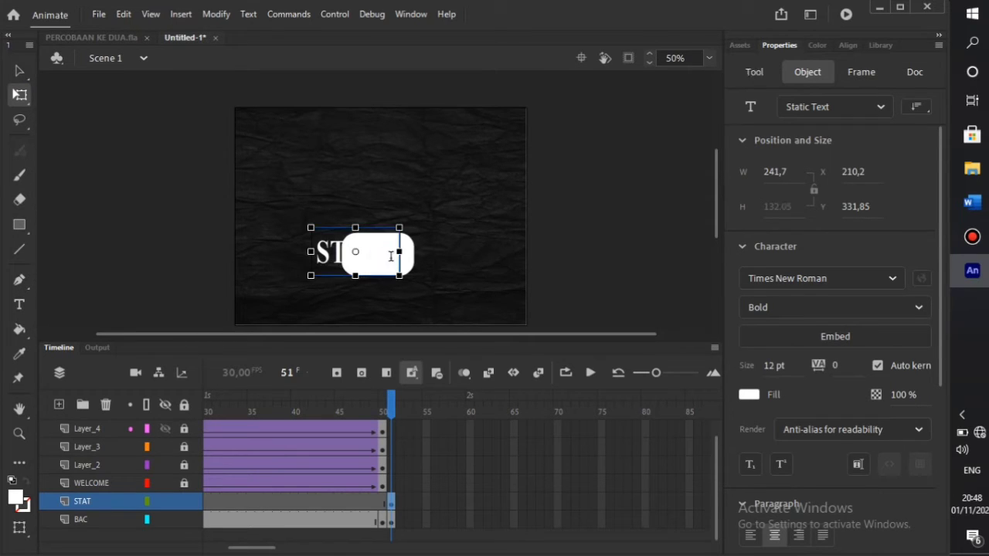
- Colour the START text cyan
{"action": "key", "text": "t"}
{"action": "left_click", "coordinate": [383, 262]}
{"action": "key", "text": "ctrl+a"}
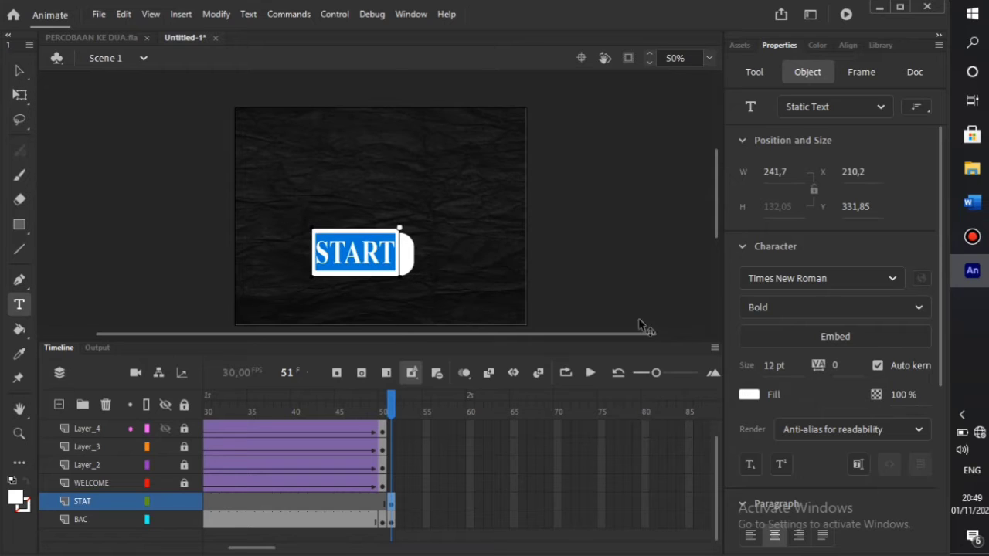
{"action": "left_click", "coordinate": [748, 395]}
{"action": "left_click", "coordinate": [585, 310]}
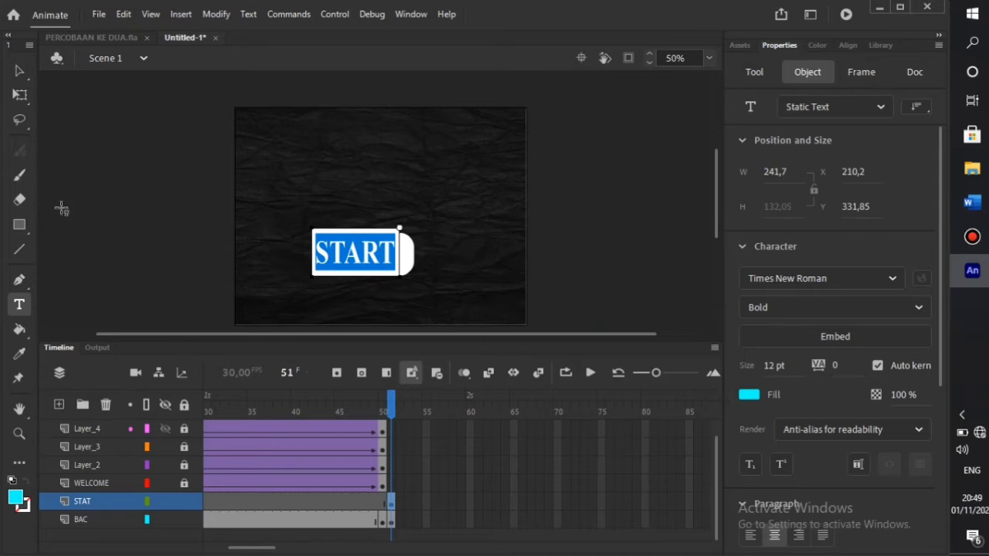
- Shrink the START text to fit inside the white shape and nudge it into position
{"action": "left_click", "coordinate": [20, 94]}
{"action": "left_click", "coordinate": [348, 258]}
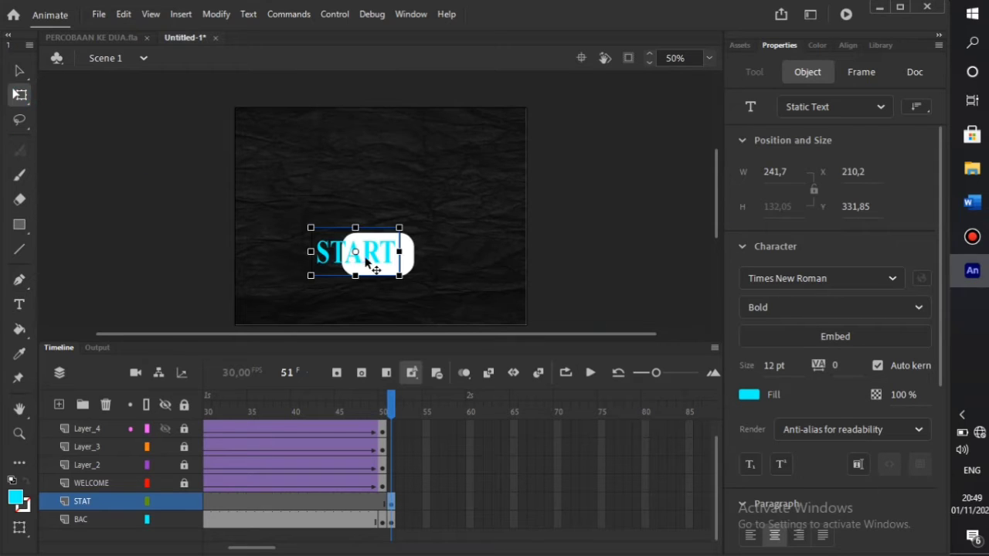
{"action": "left_click_drag", "start_coordinate": [399, 277], "coordinate": [390, 258]}
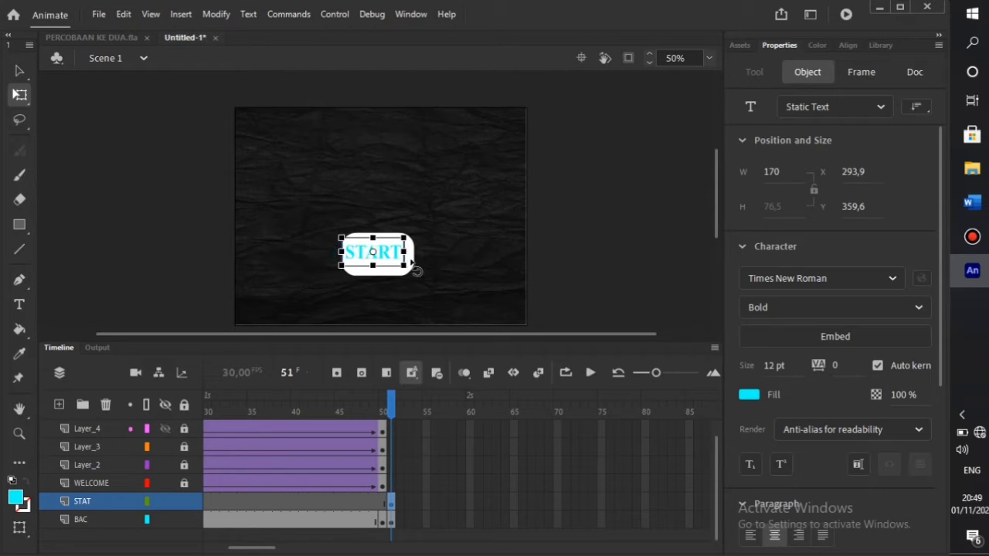
{"action": "key", "text": "Right"}
{"action": "key", "text": "Right"}
{"action": "key", "text": "Right"}
{"action": "key", "text": "Right"}
{"action": "key", "text": "Right"}
{"action": "key", "text": "Left"}
{"action": "key", "text": "Down"}
{"action": "key", "text": "Down"}
{"action": "key", "text": "Down"}
{"action": "key", "text": "Down"}
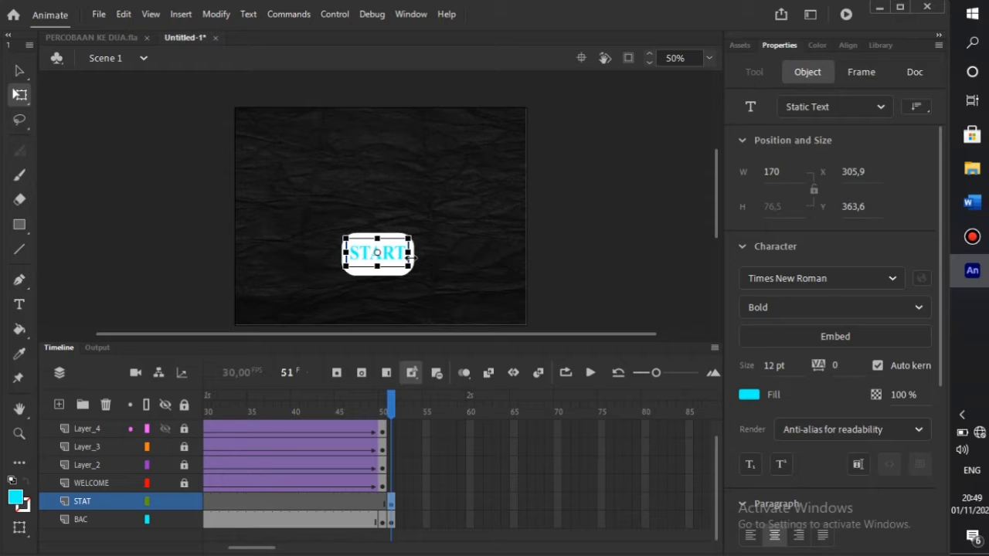
{"action": "key", "text": "Up"}
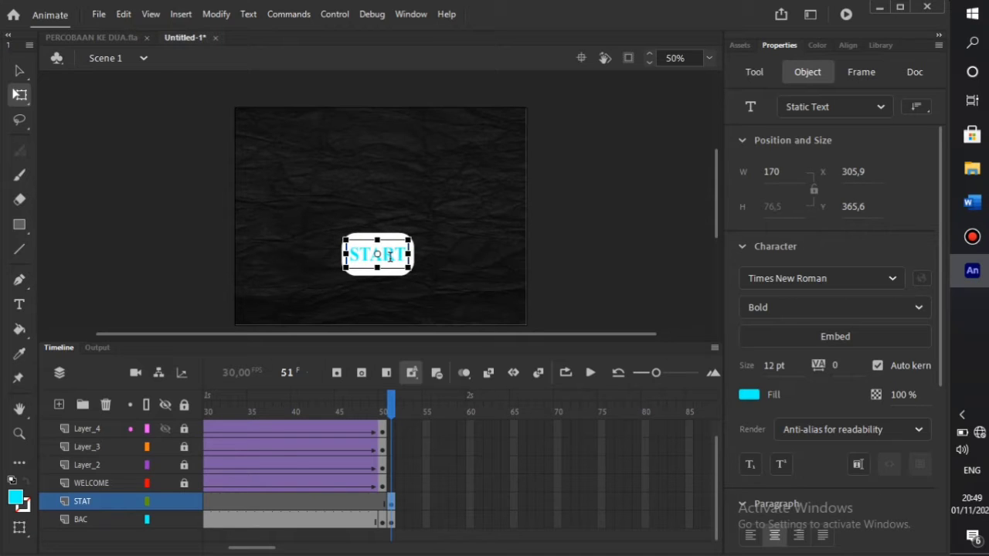
- Change the START text colour to brown
{"action": "key", "text": "t"}
{"action": "double_click", "coordinate": [400, 263]}
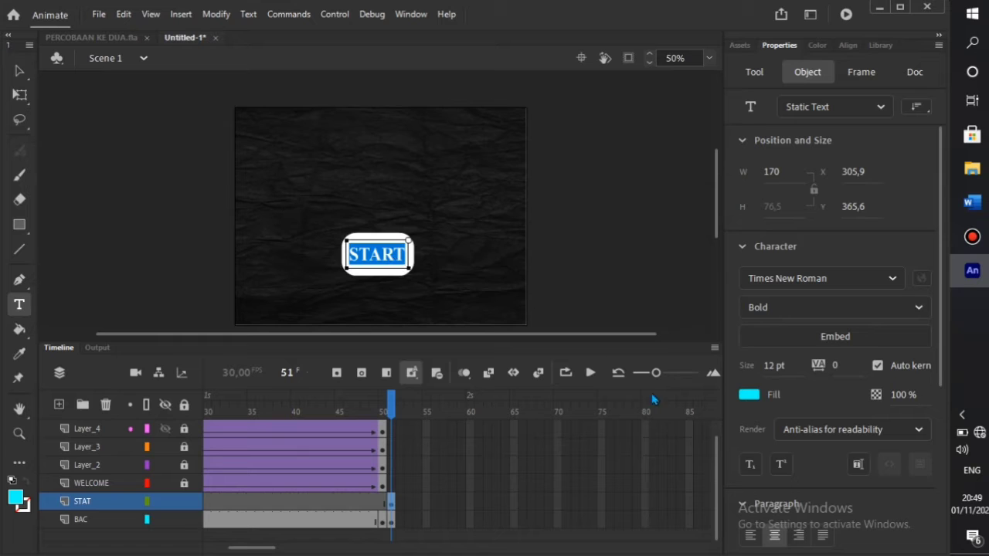
{"action": "left_click", "coordinate": [749, 394]}
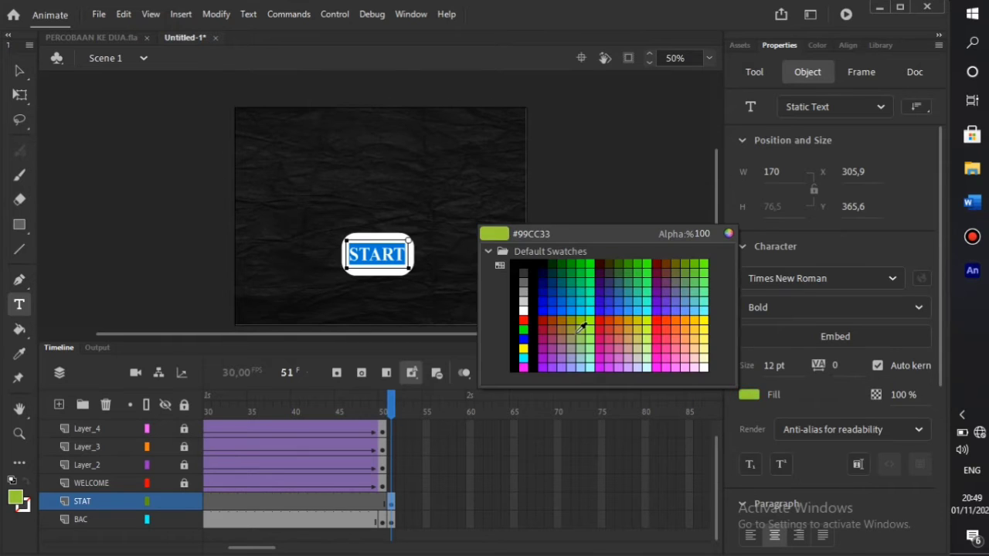
{"action": "left_click", "coordinate": [554, 326]}
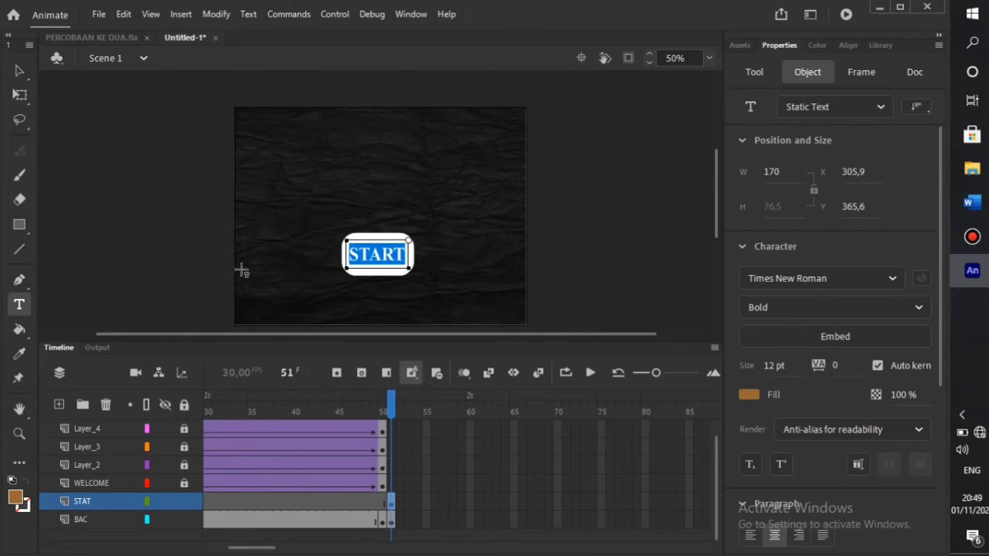
{"action": "left_click", "coordinate": [194, 259]}
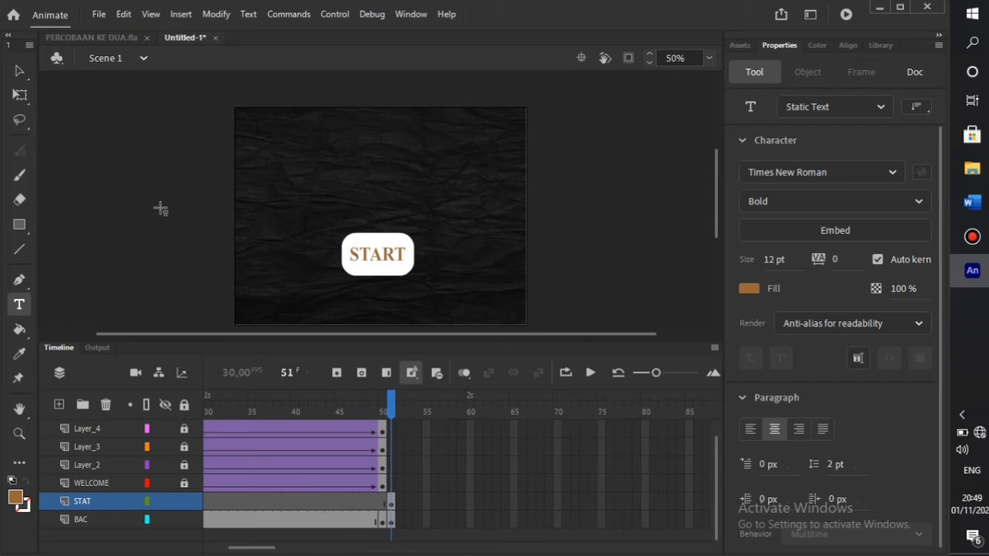
{"action": "left_click", "coordinate": [20, 94]}
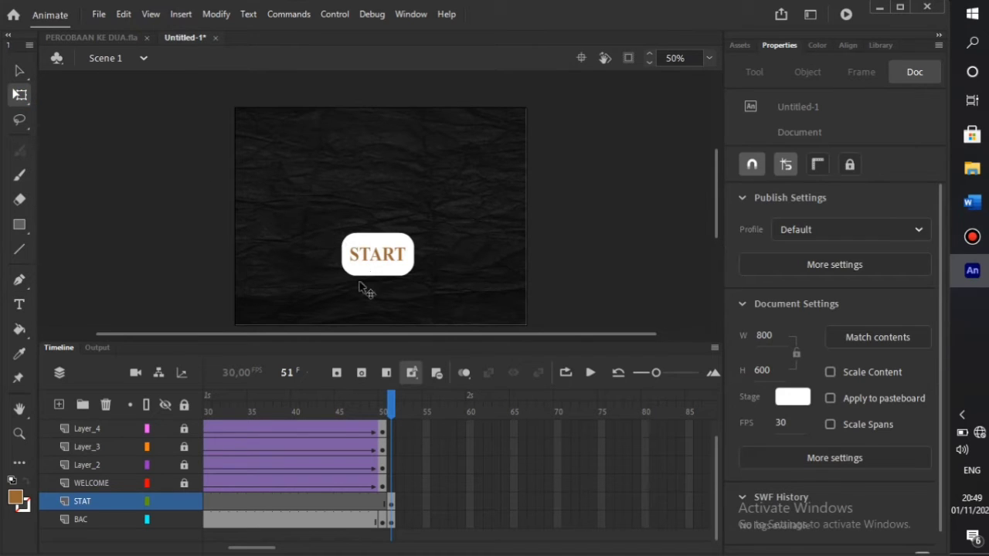
- Add a text box reading 'SISTEM REPRO' near the stage's top-left and widen it
{"action": "left_click", "coordinate": [19, 306]}
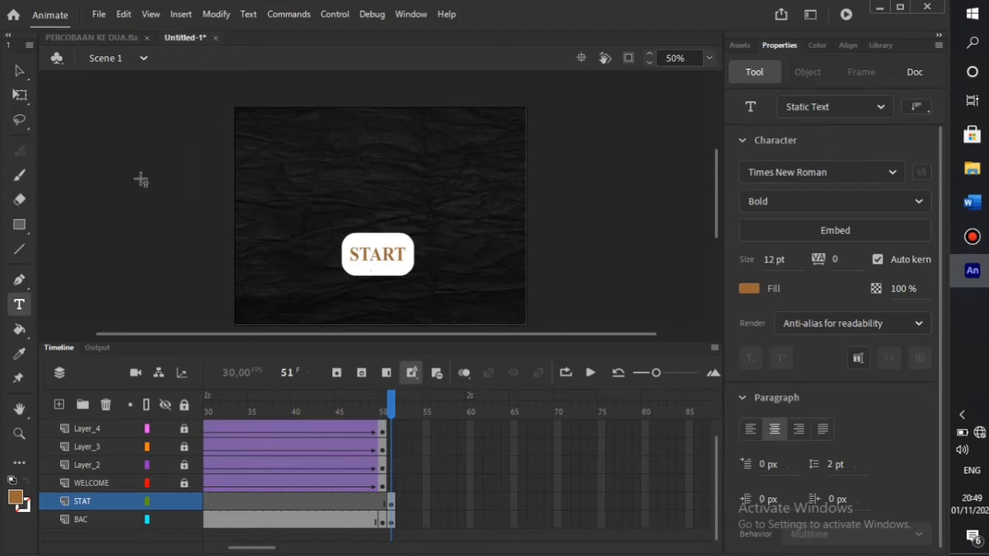
{"action": "left_click", "coordinate": [280, 153]}
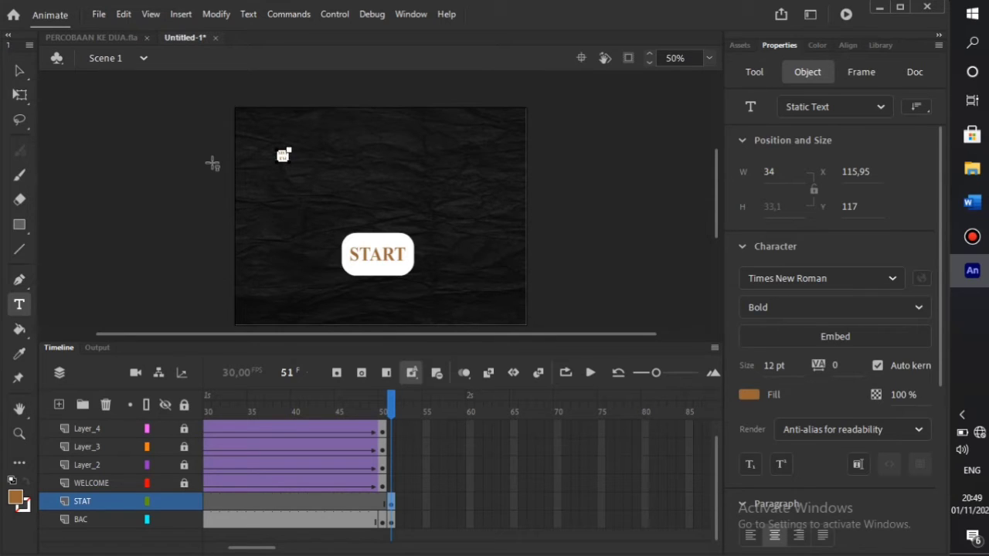
{"action": "type", "text": "SISTEM REPRO"}
{"action": "key", "text": "q"}
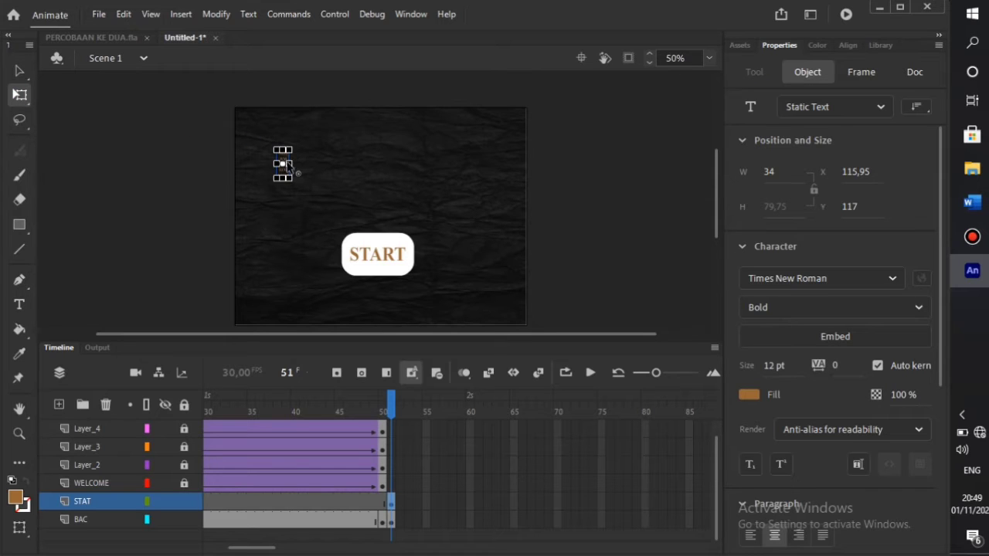
{"action": "left_click_drag", "start_coordinate": [289, 163], "coordinate": [362, 210]}
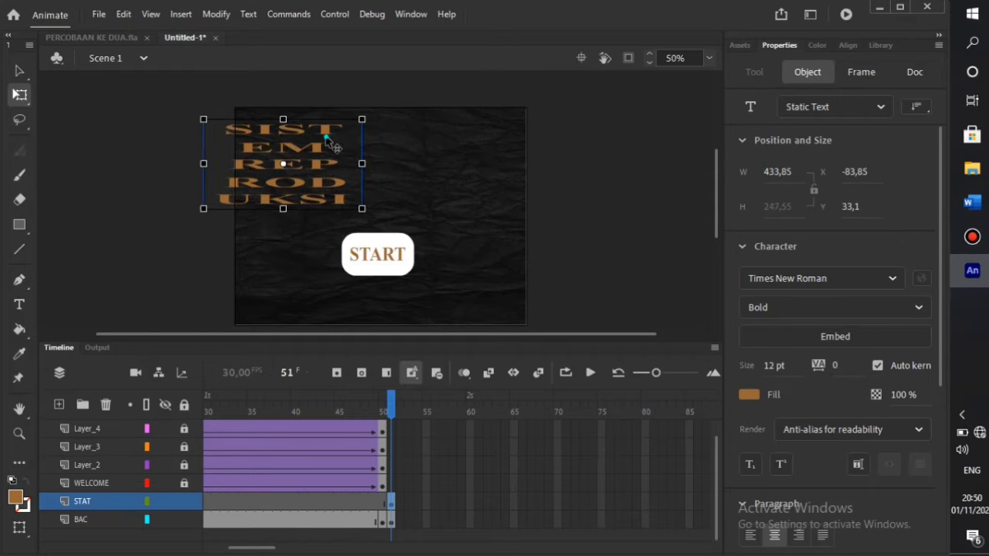
- Correct the title letters and widen its text box so it breaks into two lines
{"action": "key", "text": "t"}
{"action": "left_click", "coordinate": [252, 151]}
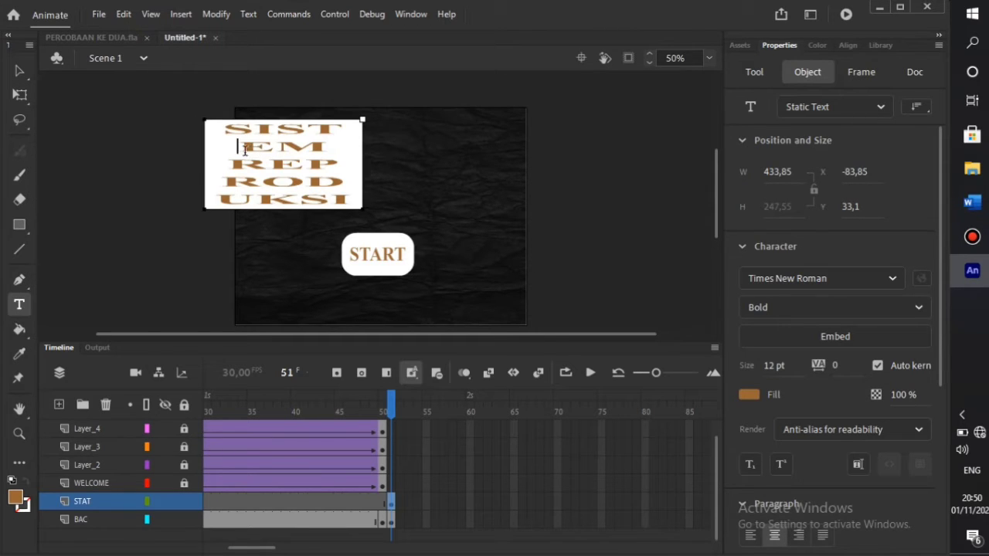
{"action": "key", "text": "BackSpace"}
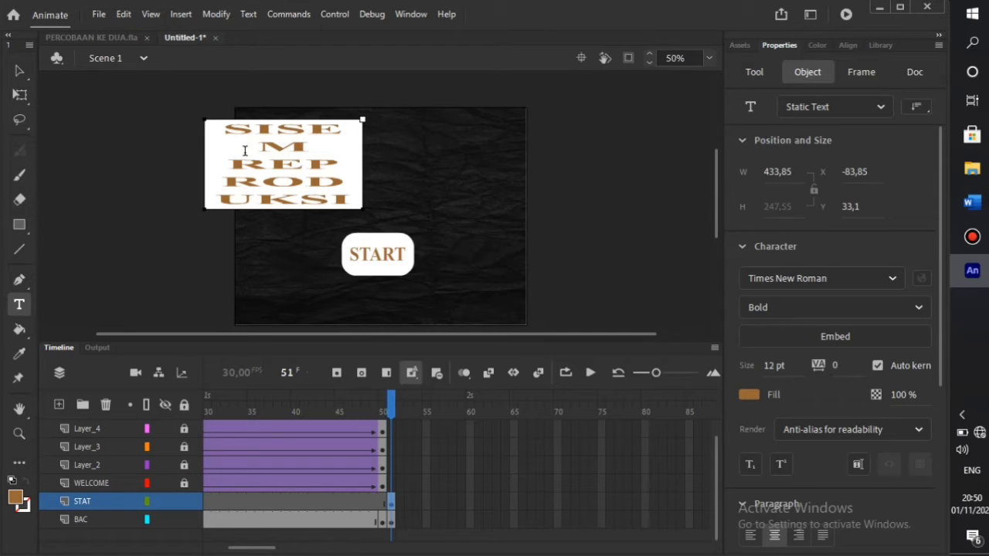
{"action": "key", "text": "BackSpace"}
{"action": "key", "text": "BackSpace"}
{"action": "key", "text": "BackSpace"}
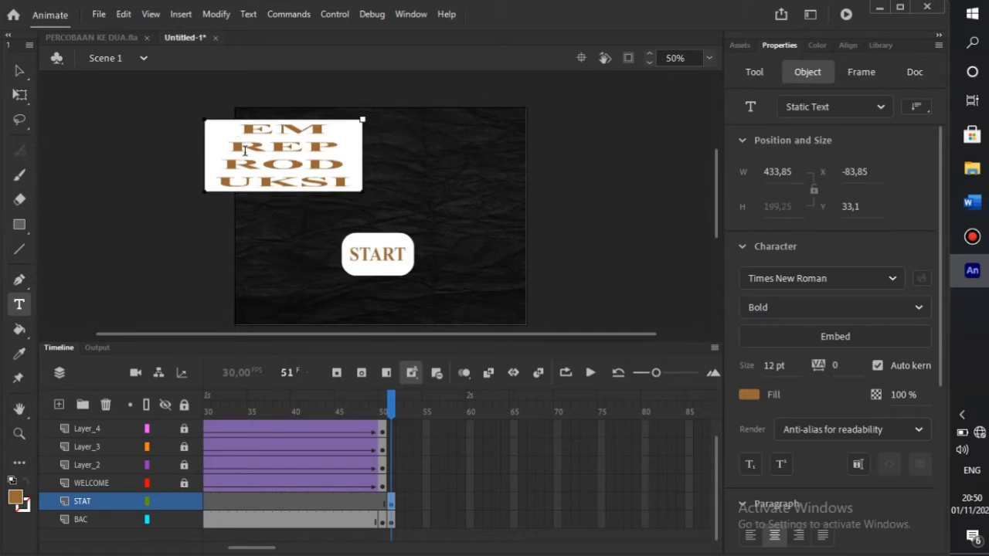
{"action": "type", "text": "SIS"}
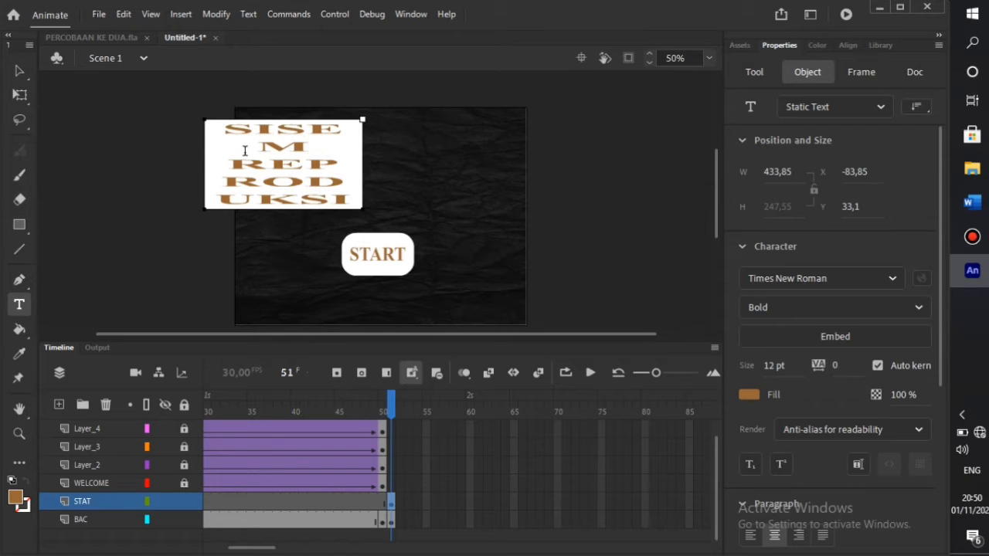
{"action": "type", "text": "T"}
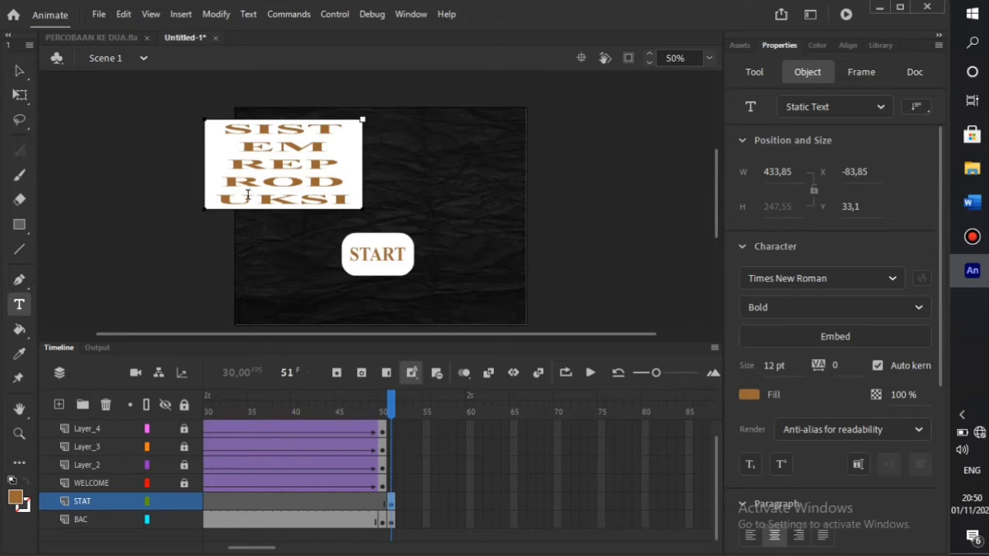
{"action": "left_click_drag", "start_coordinate": [362, 119], "coordinate": [608, 151]}
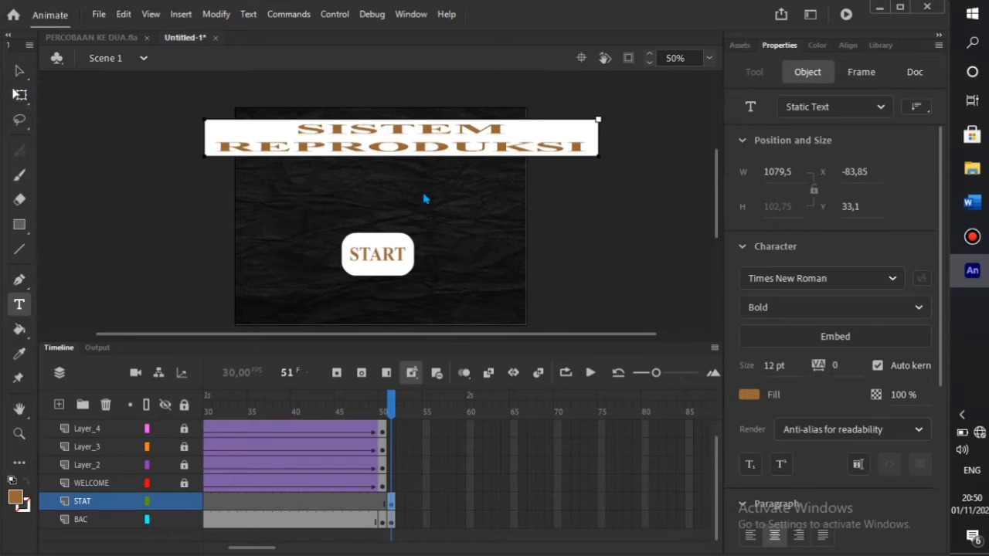
- Stretch the title taller, then scale it down to about 532×167 above START
{"action": "key", "text": "q"}
{"action": "left_click_drag", "start_coordinate": [400, 157], "coordinate": [401, 193]}
{"action": "left_click_drag", "start_coordinate": [598, 194], "coordinate": [443, 197]}
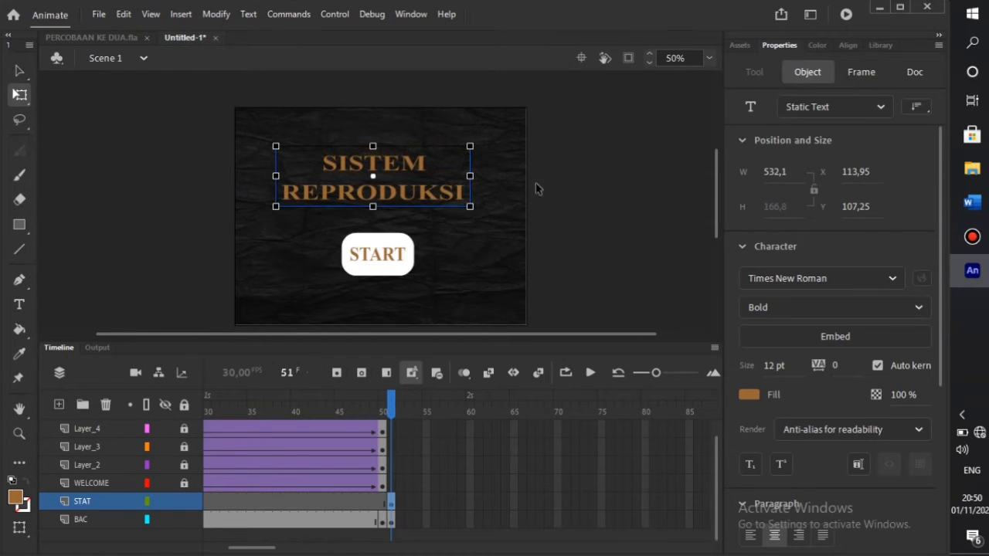
{"action": "left_click", "coordinate": [583, 204]}
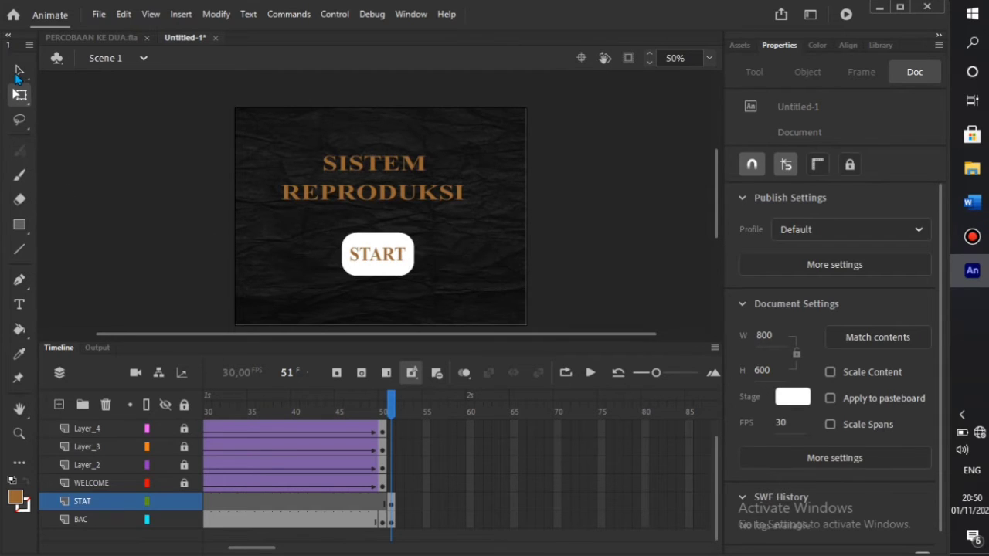
- Undo the accidental background move and lock the BAC layer
{"action": "key", "text": "v"}
{"action": "left_click_drag", "start_coordinate": [342, 236], "coordinate": [406, 284]}
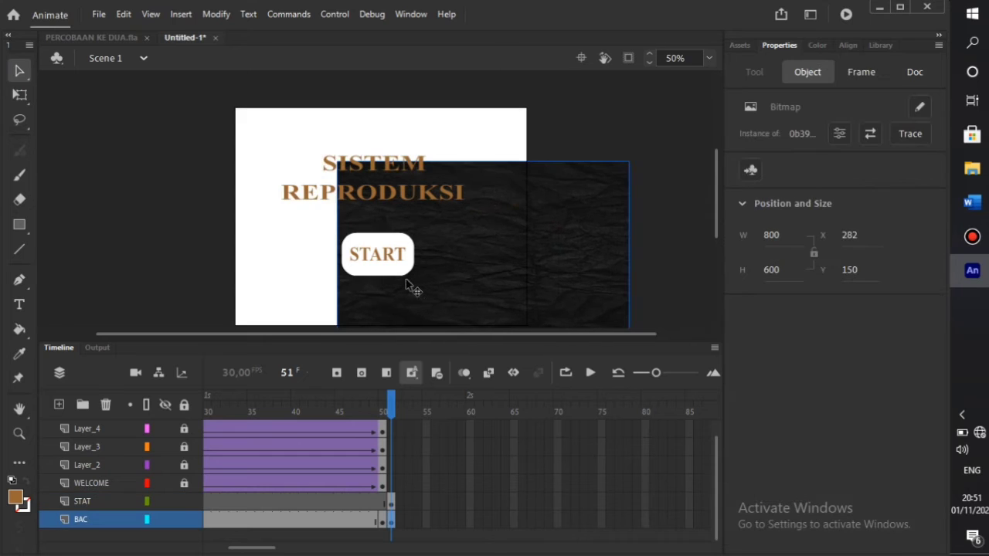
{"action": "key", "text": "ctrl+z"}
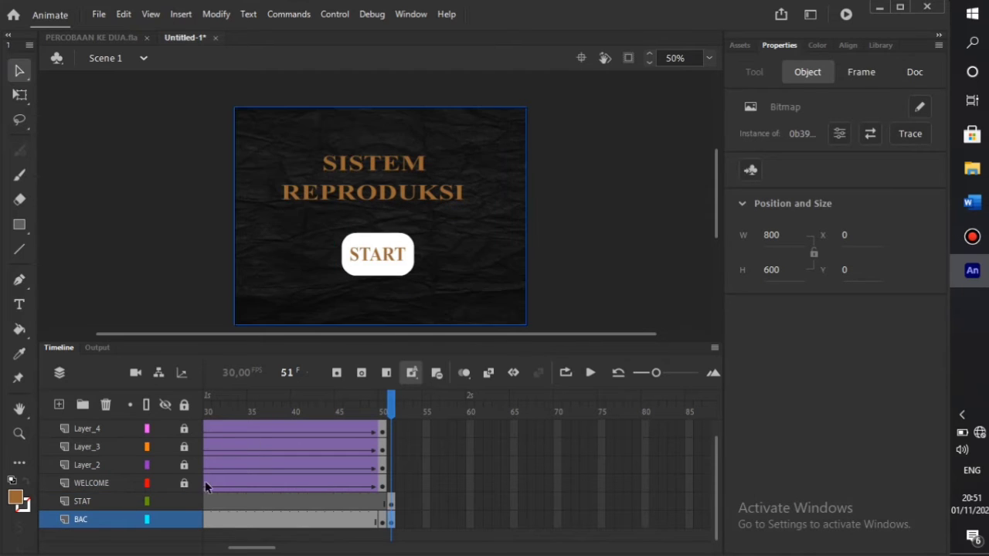
{"action": "left_click", "coordinate": [184, 520]}
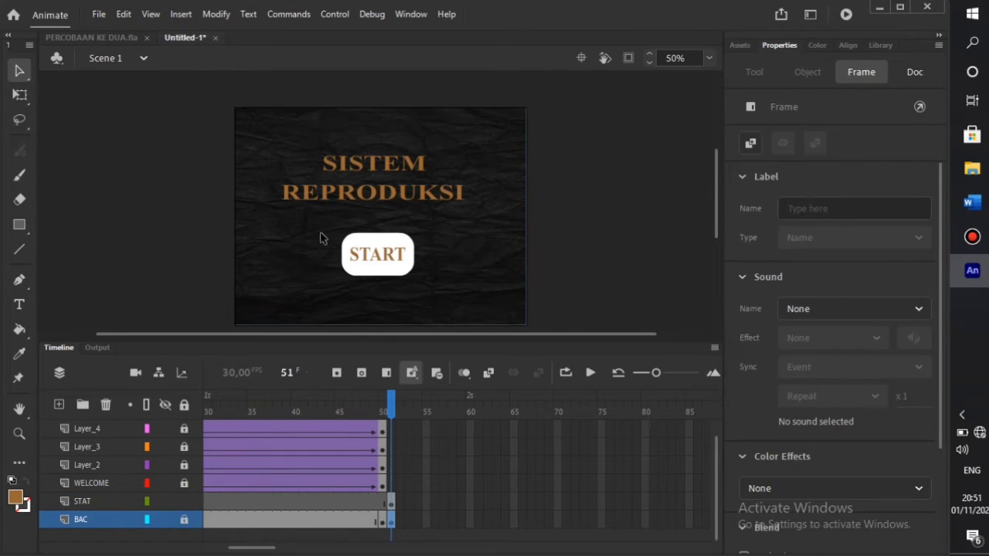
- Group the START shape and its label into one 197.95×117.95 object
{"action": "mouse_move", "coordinate": [326, 230]}
{"action": "left_mouse_down"}
{"action": "mouse_move", "coordinate": [338, 282]}
{"action": "mouse_move", "coordinate": [418, 290]}
{"action": "left_mouse_up"}
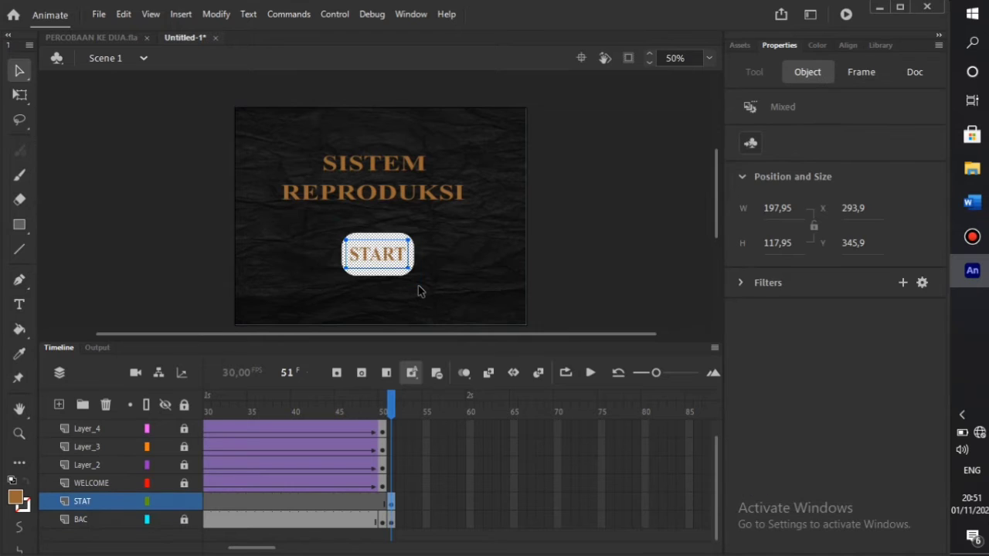
{"action": "key", "text": "ctrl+g"}
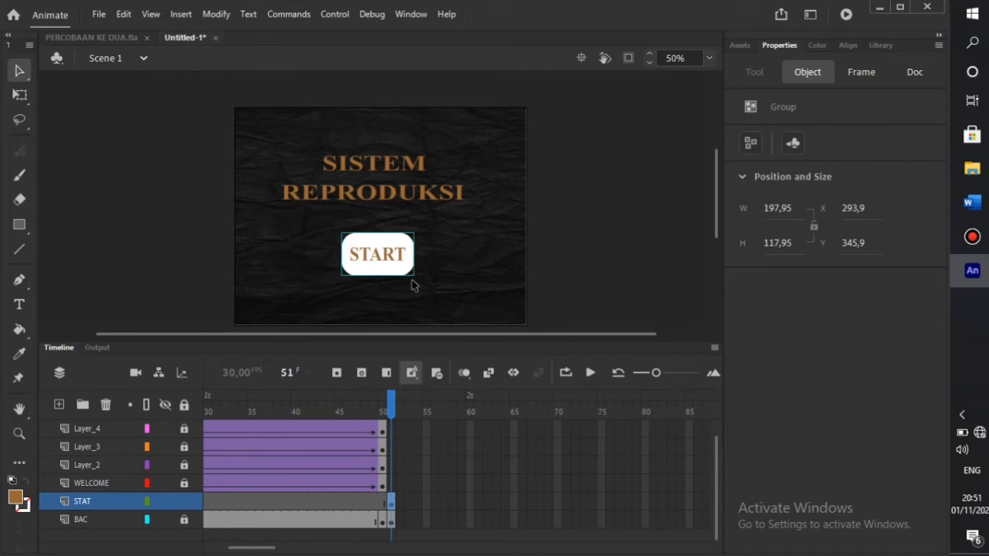
{"action": "left_click", "coordinate": [195, 197]}
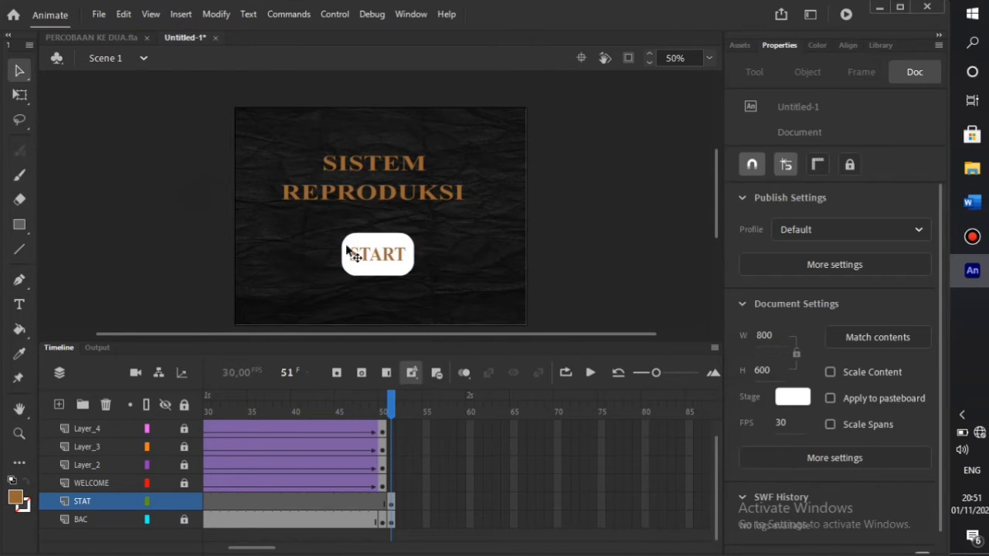
{"action": "left_click", "coordinate": [369, 257]}
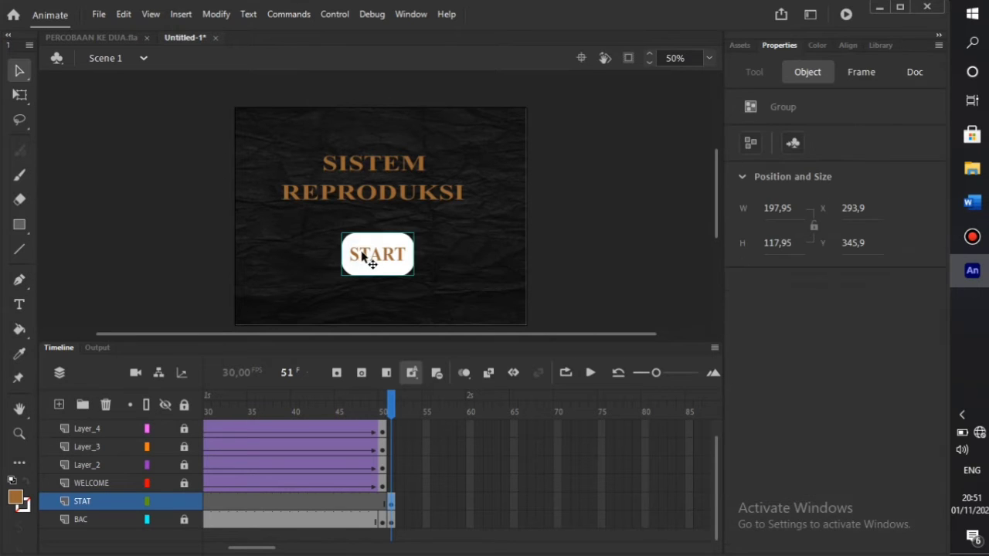
- Convert the START group into a Button symbol
{"action": "right_click", "coordinate": [367, 258]}
{"action": "left_click", "coordinate": [409, 530]}
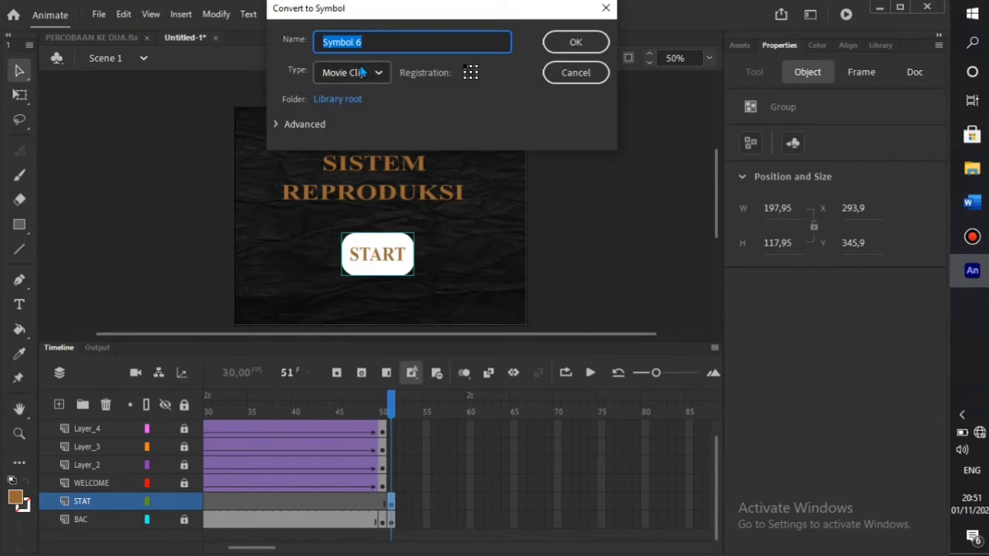
{"action": "left_click", "coordinate": [376, 73]}
{"action": "left_click", "coordinate": [338, 124]}
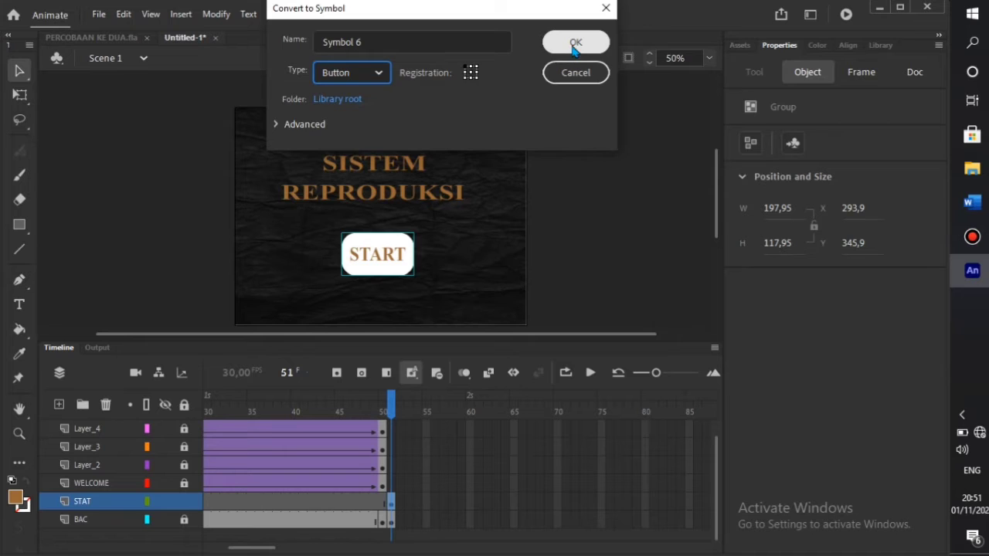
{"action": "left_click", "coordinate": [575, 44]}
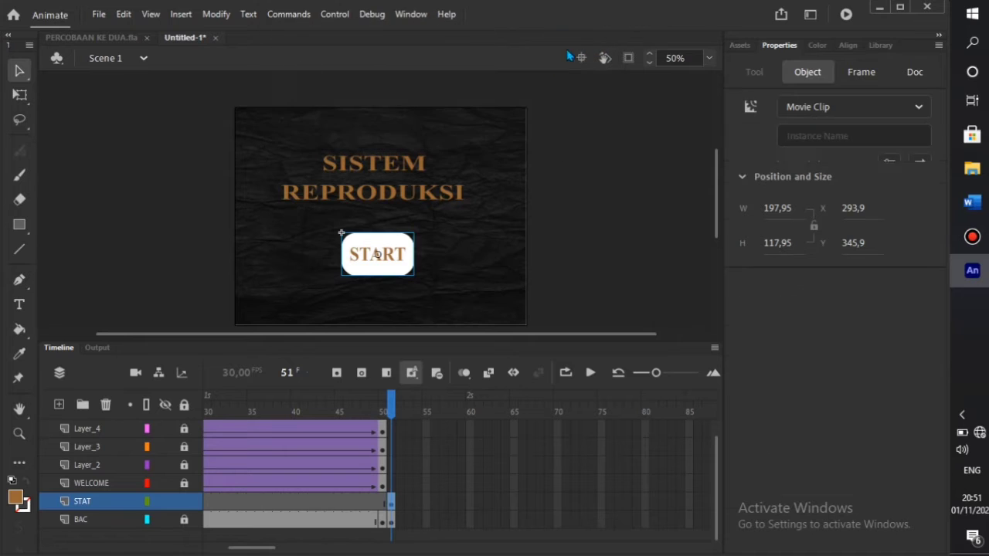
- Name the button instance START in Properties
{"action": "left_click", "coordinate": [798, 136]}
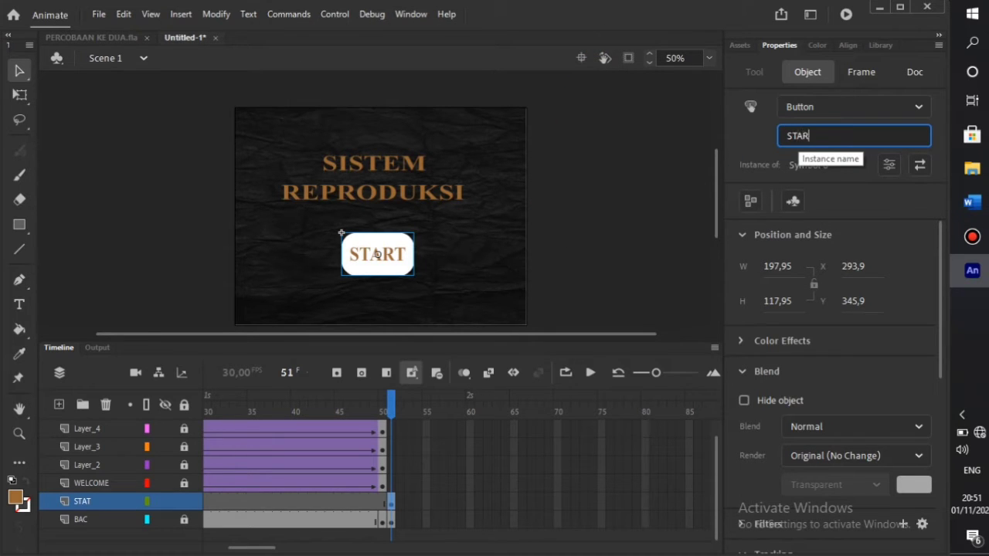
{"action": "key", "text": "Return"}
{"action": "left_click", "coordinate": [649, 251]}
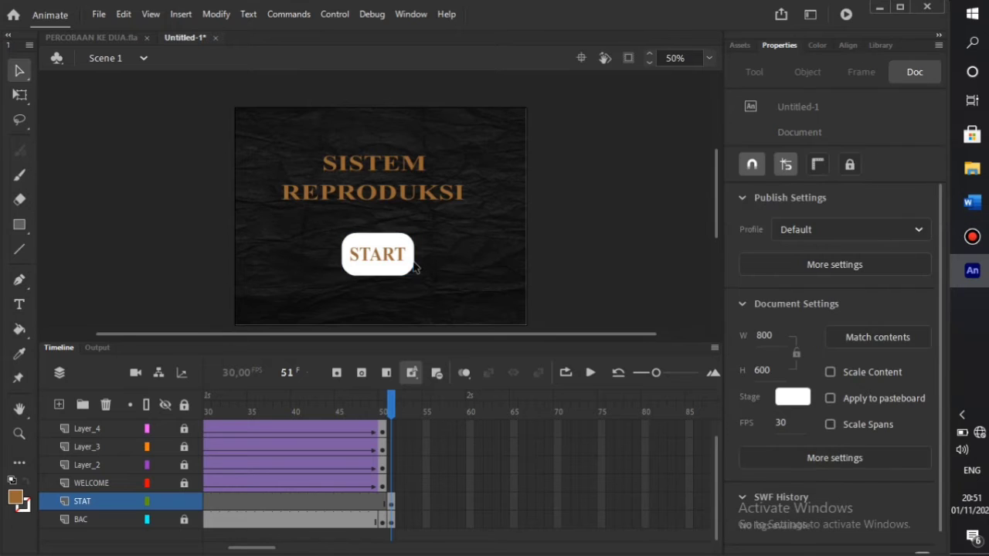
{"action": "left_click", "coordinate": [393, 264]}
- Show the Code Snippets panel from the Window menu and float it over the stage
{"action": "right_click", "coordinate": [391, 265]}
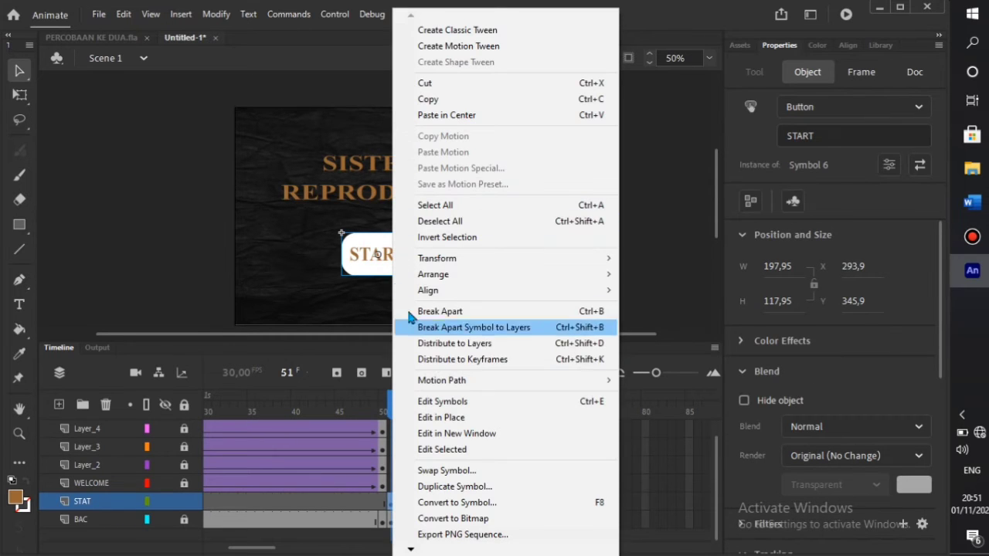
{"action": "left_click", "coordinate": [369, 265]}
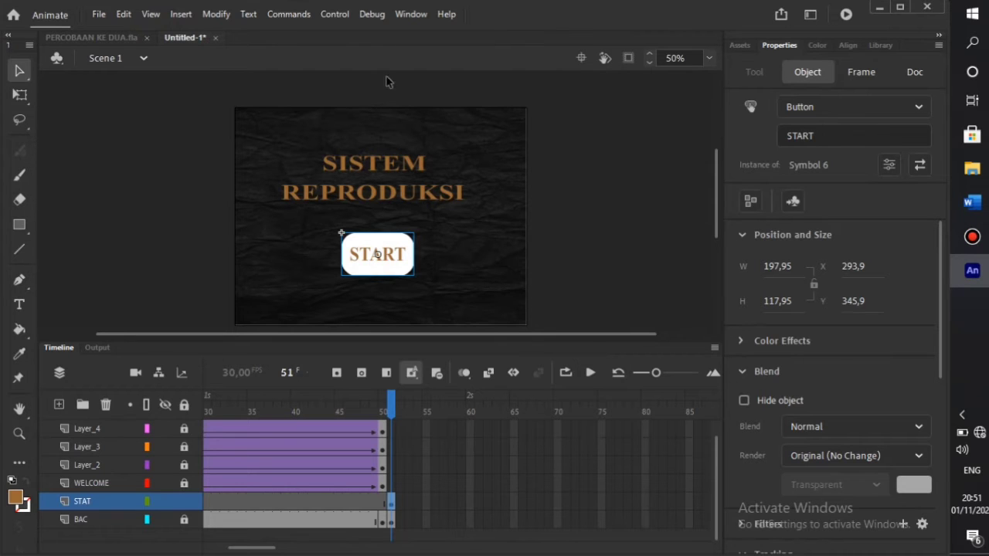
{"action": "left_click", "coordinate": [410, 14]}
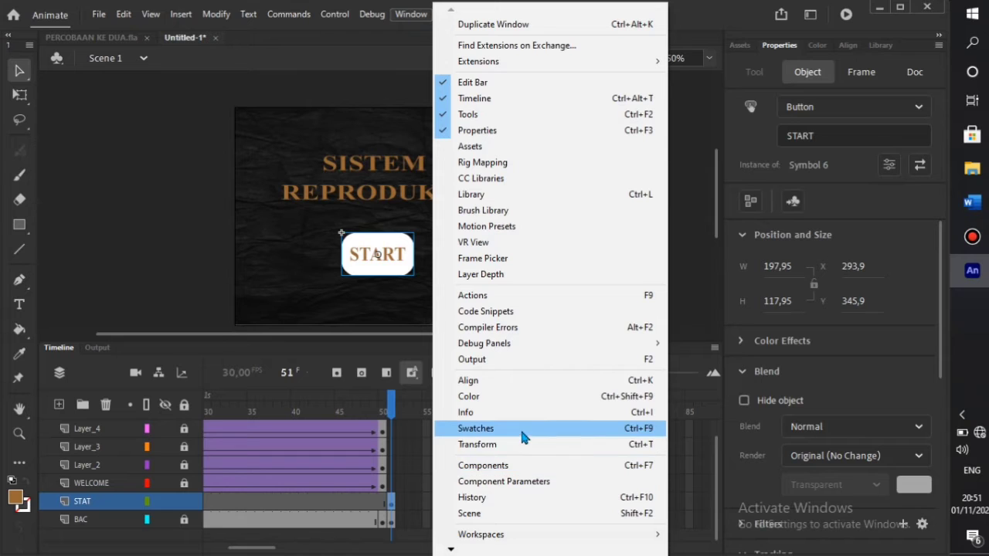
{"action": "left_click", "coordinate": [574, 313]}
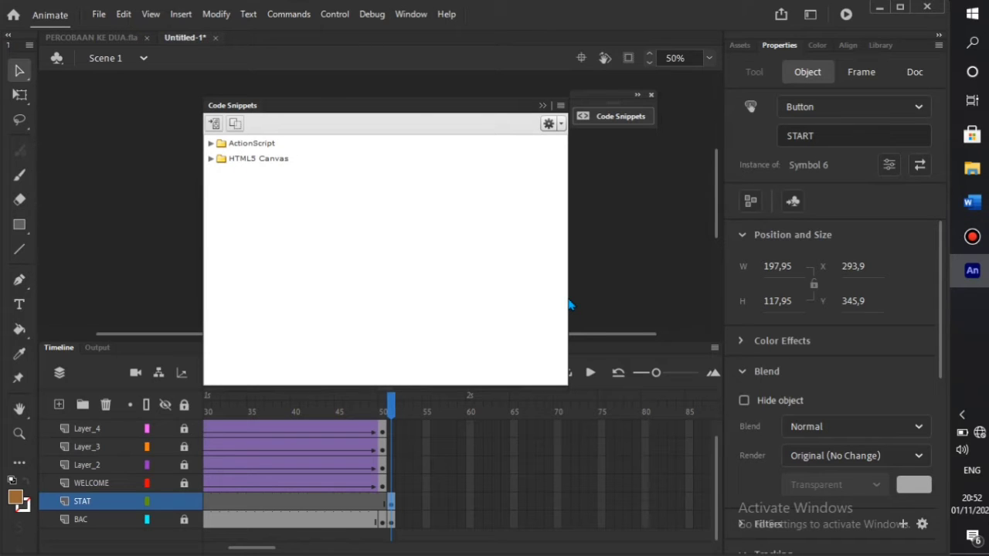
{"action": "left_click_drag", "start_coordinate": [447, 108], "coordinate": [715, 141]}
{"action": "left_click_drag", "start_coordinate": [587, 49], "coordinate": [701, 97]}
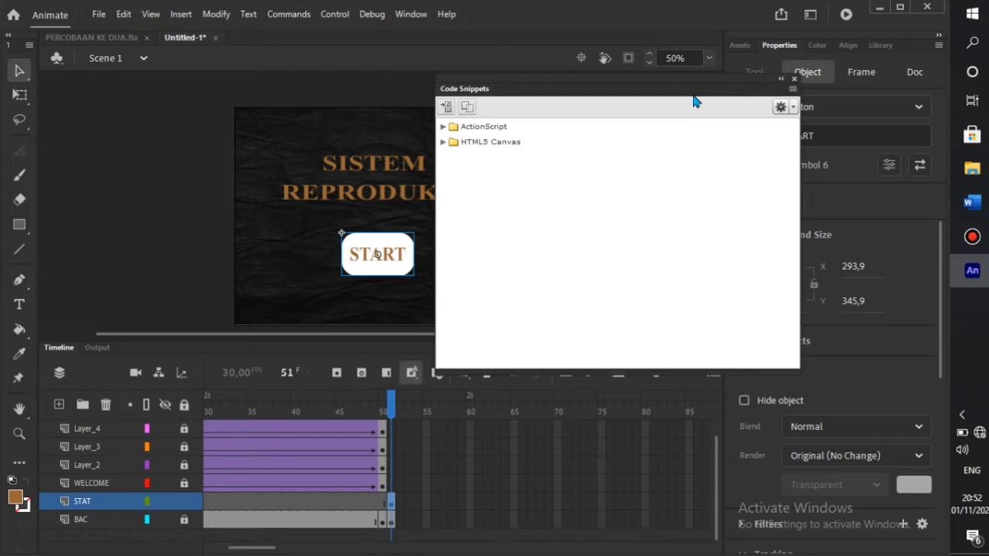
- Expand the ActionScript snippet folder and bring up the Actions editor for frame 51
{"action": "double_click", "coordinate": [453, 128]}
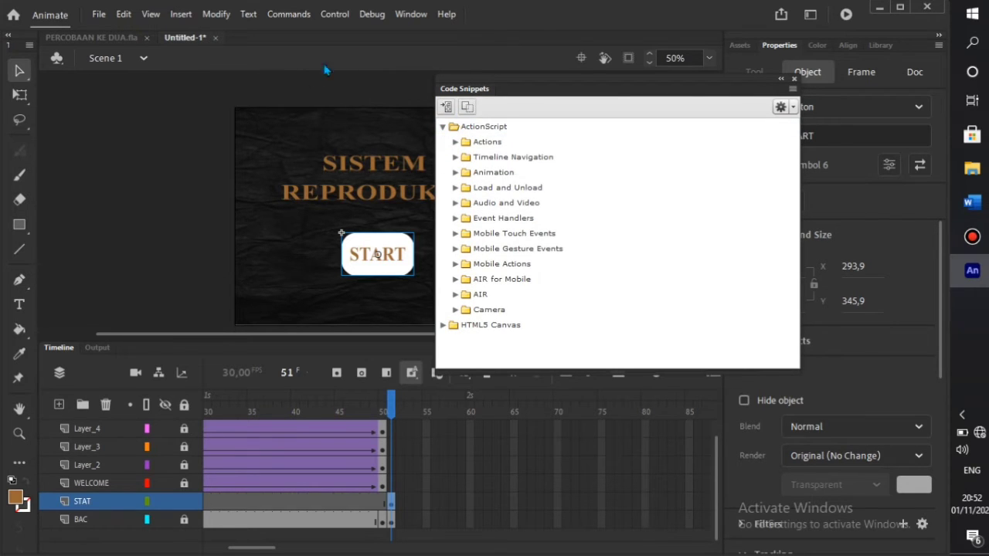
{"action": "left_click", "coordinate": [372, 14]}
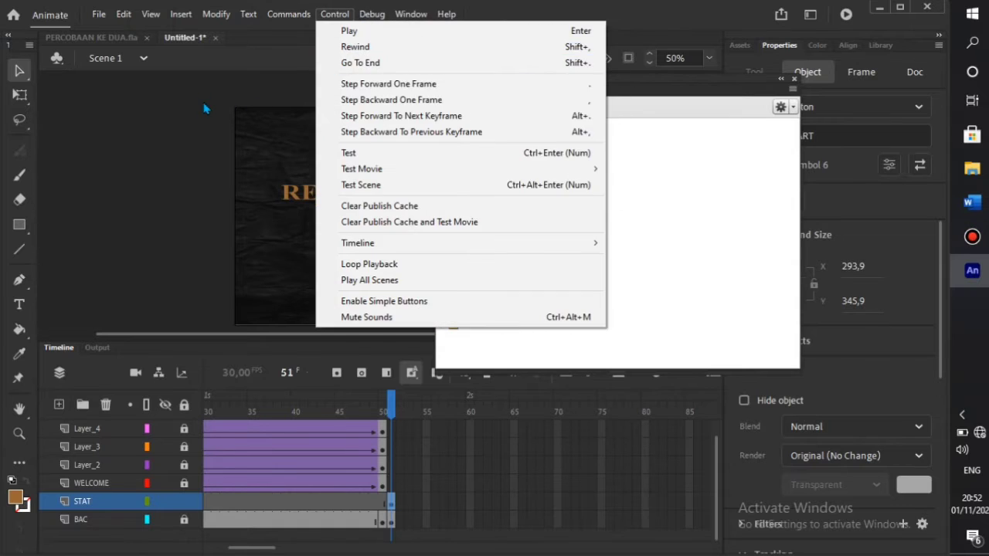
{"action": "left_click", "coordinate": [409, 132]}
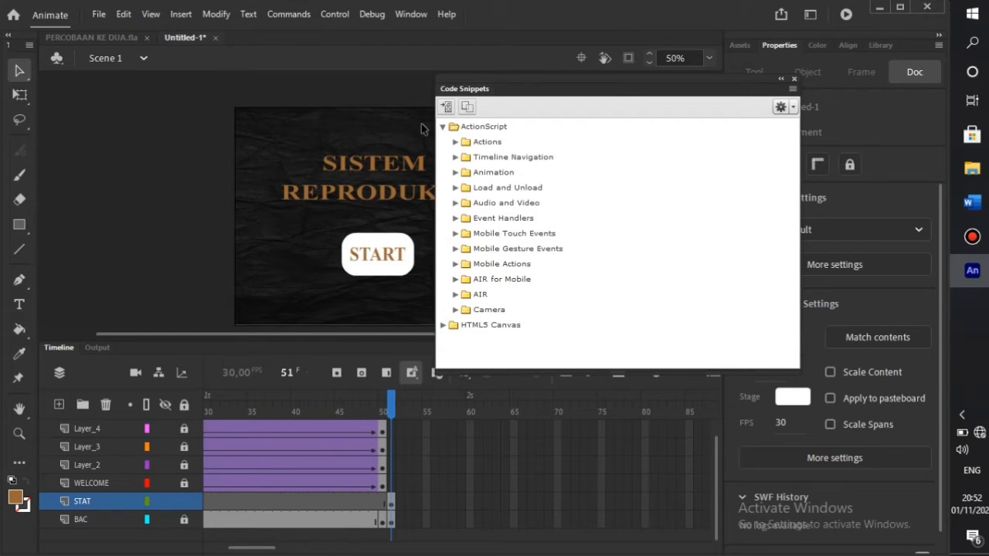
{"action": "key", "text": "F9"}
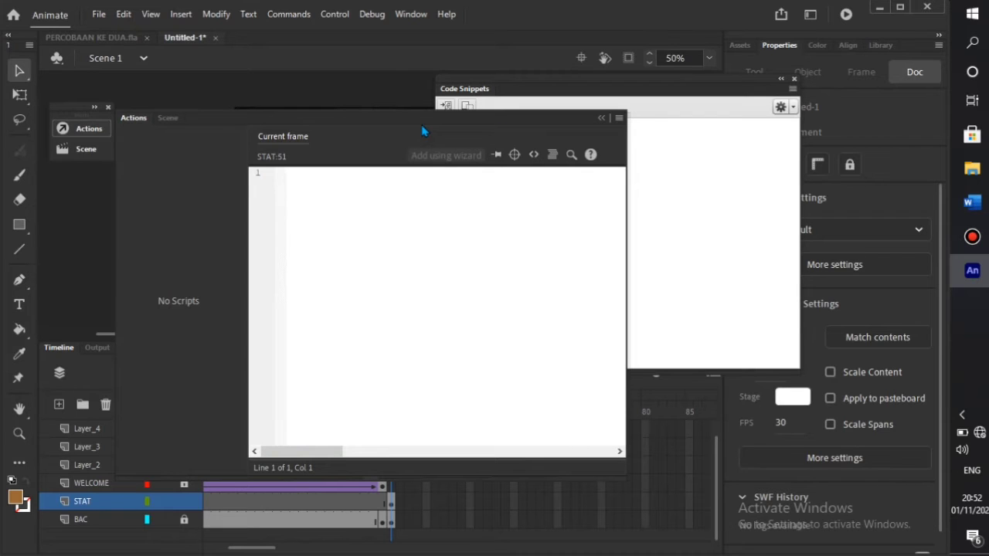
- Apply the Click to Go to Frame and Stop snippet to the START button
{"action": "key", "text": "F9"}
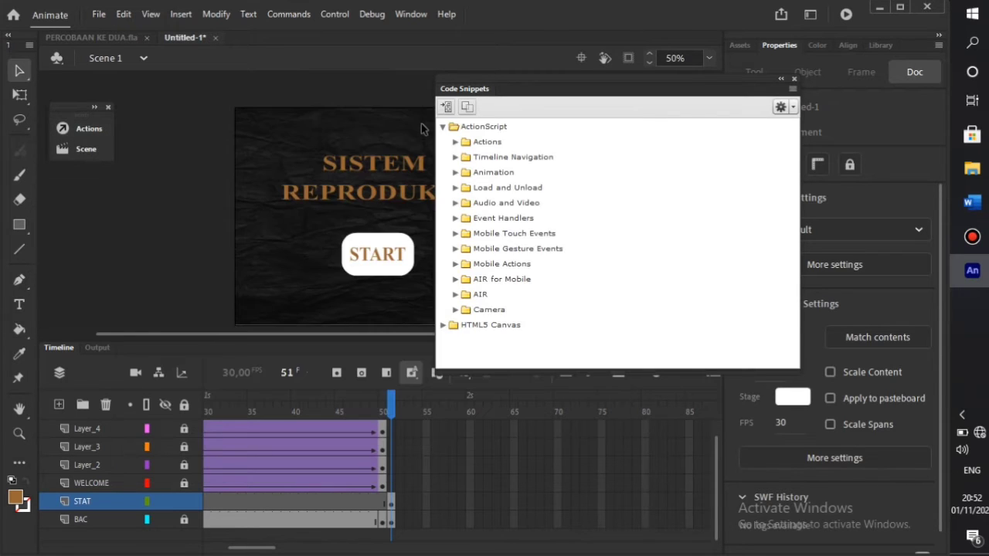
{"action": "left_click", "coordinate": [374, 258]}
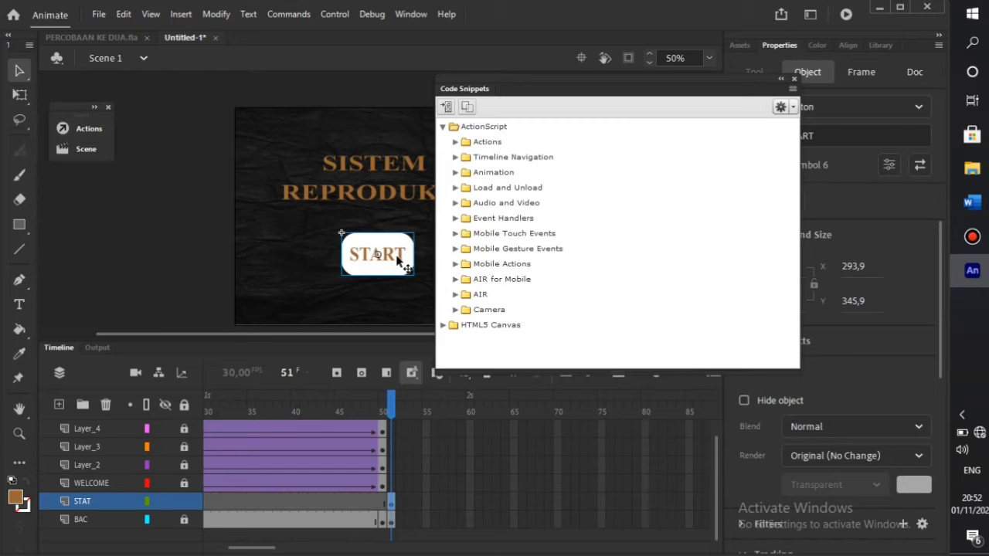
{"action": "key", "text": "F9"}
{"action": "left_click_drag", "start_coordinate": [650, 92], "coordinate": [678, 105]}
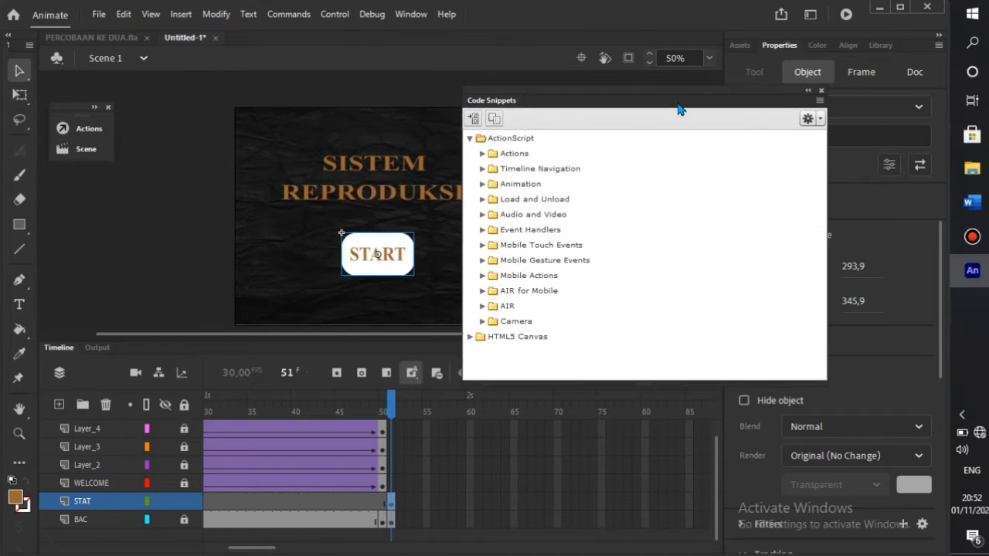
{"action": "left_click", "coordinate": [482, 168]}
{"action": "double_click", "coordinate": [576, 207]}
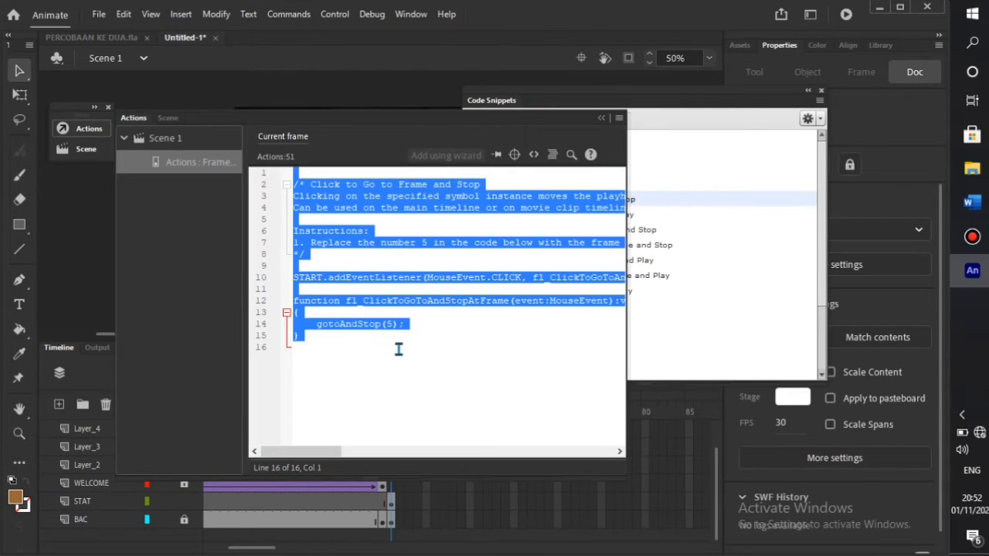
{"action": "left_click", "coordinate": [400, 338]}
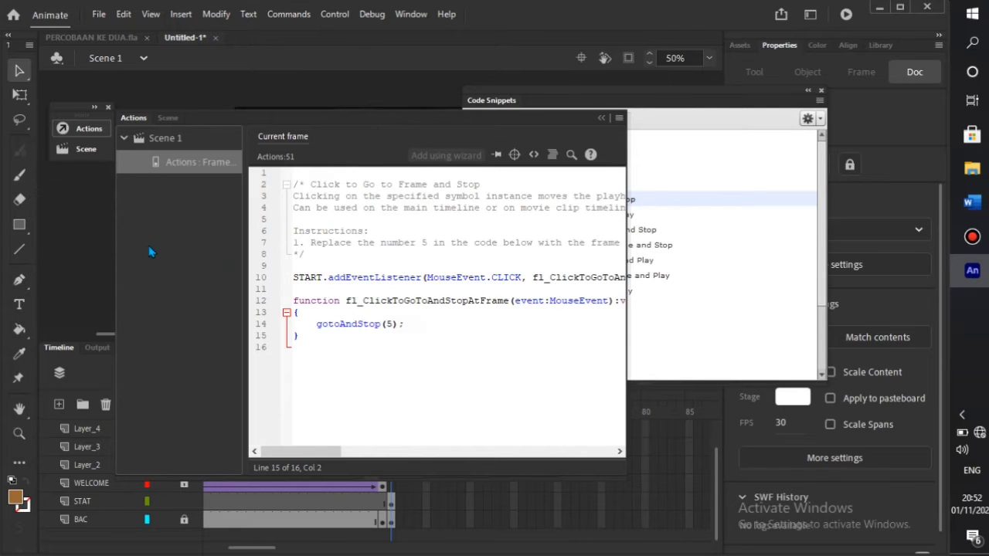
- Change gotoAndStop(5) to gotoAndStop(51), then close Actions and collapse Code Snippets
{"action": "key", "text": "F9"}
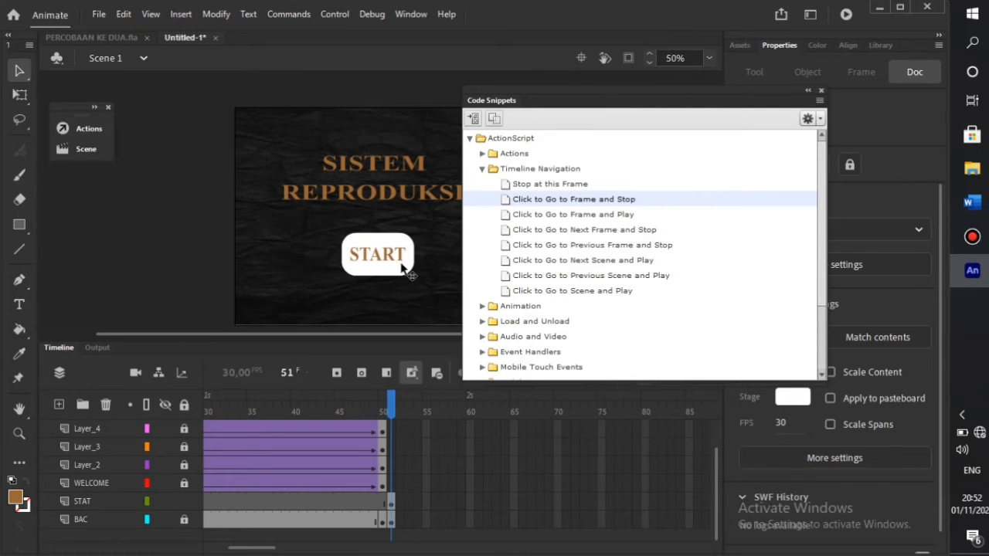
{"action": "key", "text": "F9"}
{"action": "left_click", "coordinate": [390, 325]}
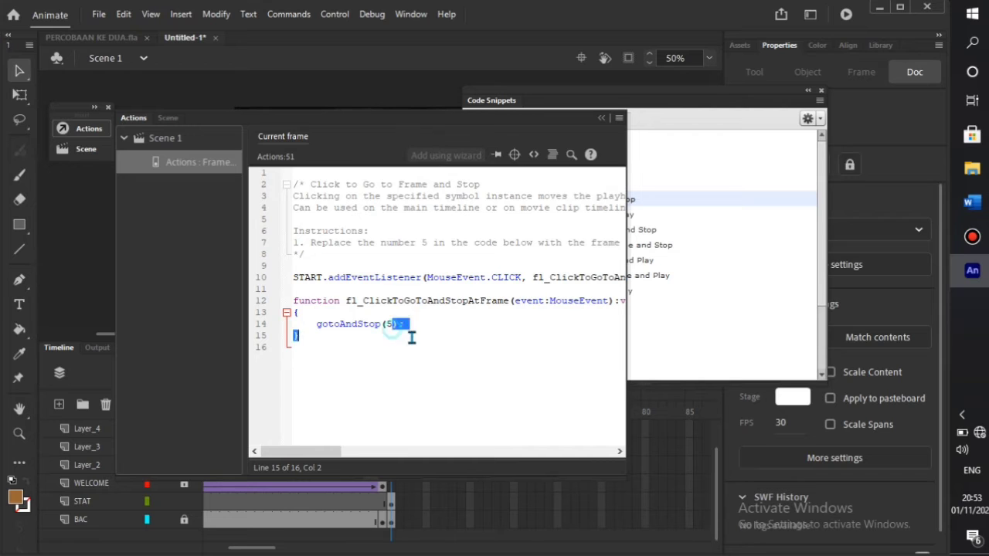
{"action": "type", "text": "1"}
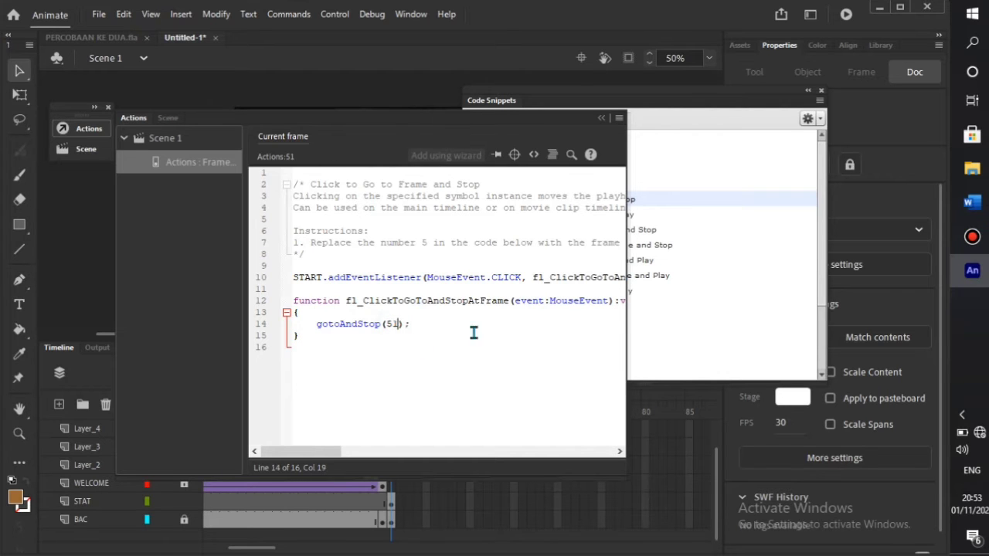
{"action": "key", "text": "F9"}
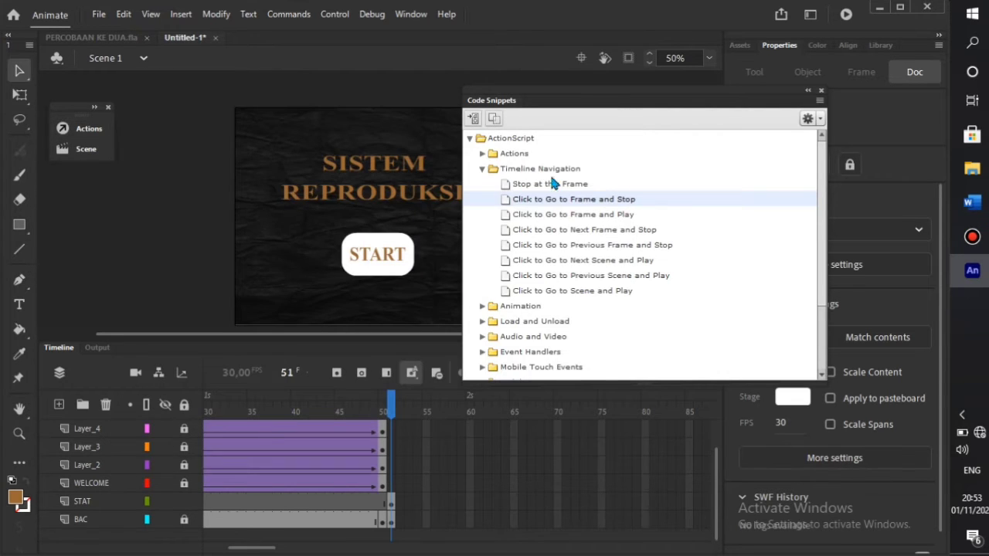
{"action": "left_click", "coordinate": [808, 90]}
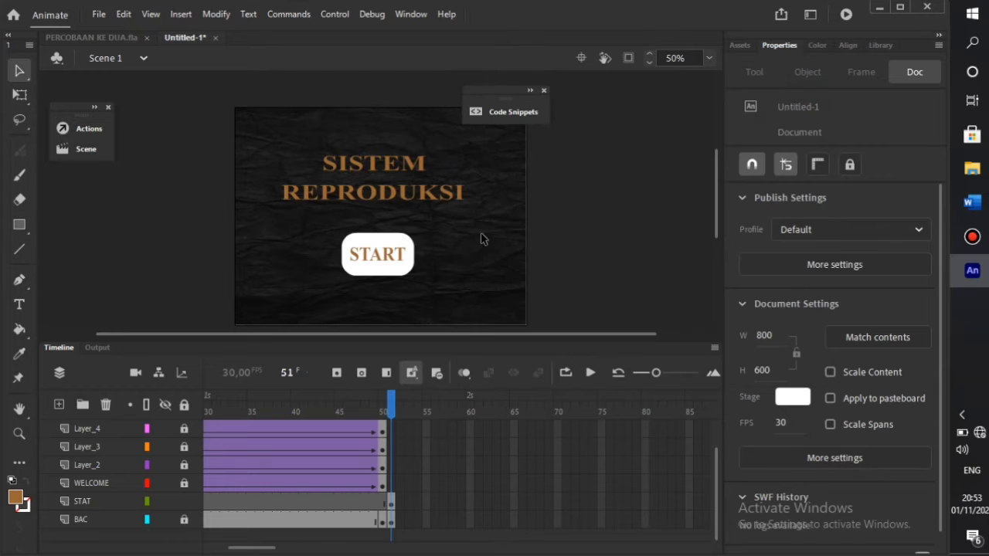
- Insert a keyframe at frame 52 on the BAC background layer
{"action": "right_click", "coordinate": [399, 519]}
{"action": "left_click", "coordinate": [428, 203]}
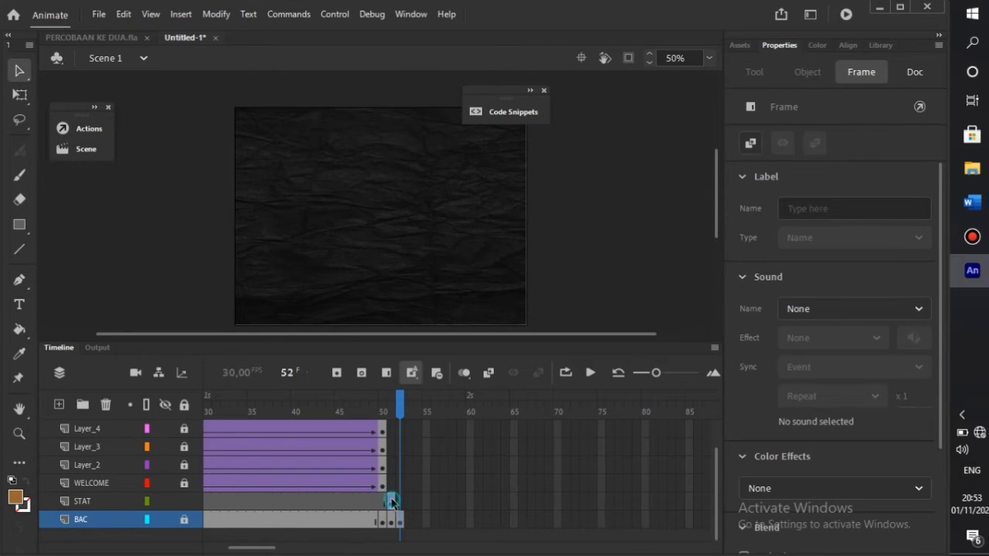
{"action": "left_click", "coordinate": [392, 502]}
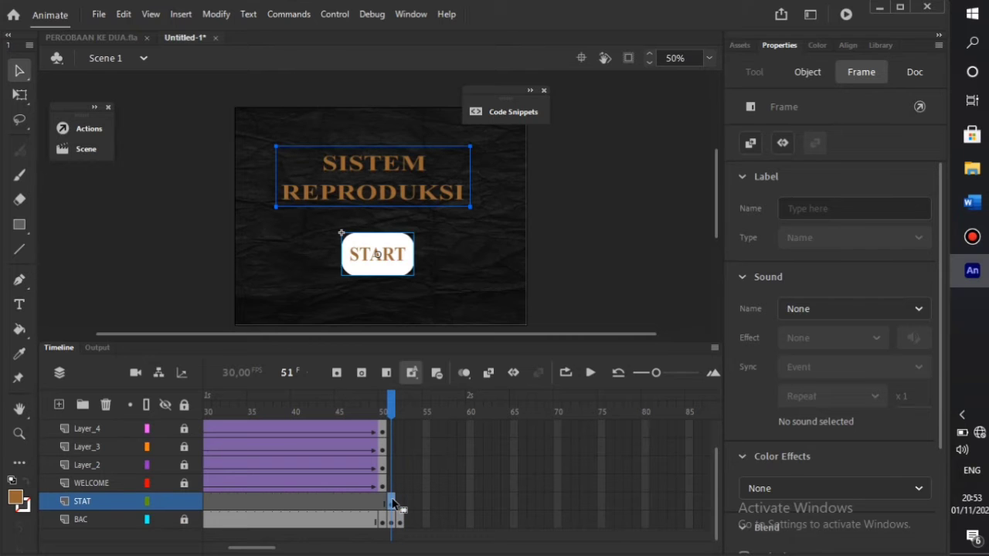
{"action": "scroll", "coordinate": [391, 456], "scroll_direction": "up", "scroll_amount": 1}
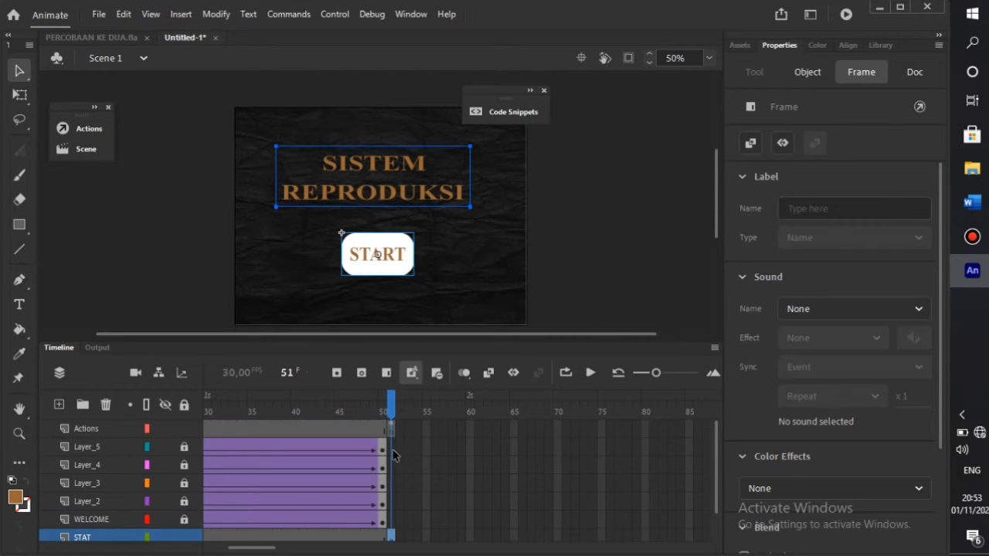
- Edit the frame 51 START click code to gotoAndStop(52)
{"action": "left_click", "coordinate": [390, 431]}
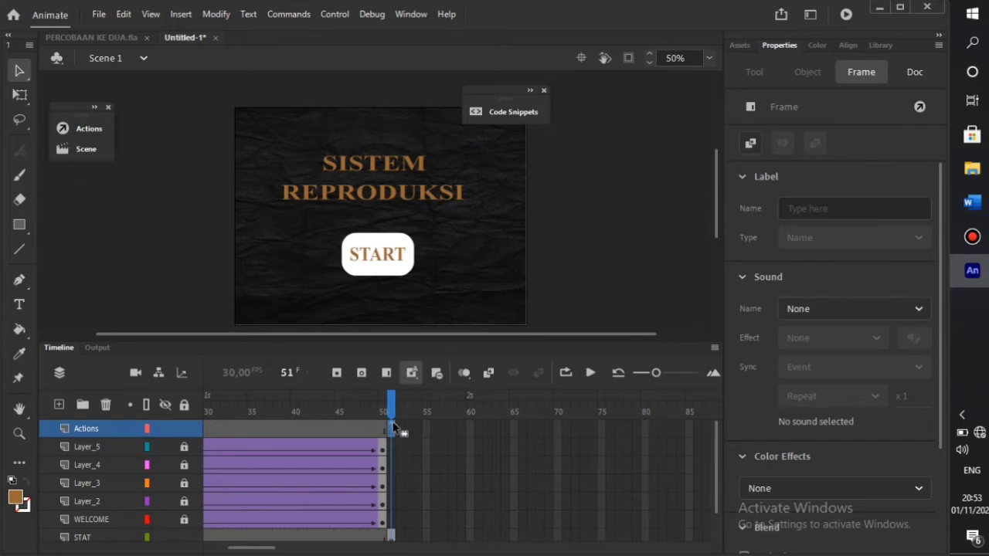
{"action": "key", "text": "F9"}
{"action": "key", "text": "F9"}
{"action": "scroll", "coordinate": [393, 427], "scroll_direction": "down", "scroll_amount": 1}
{"action": "key", "text": "F9"}
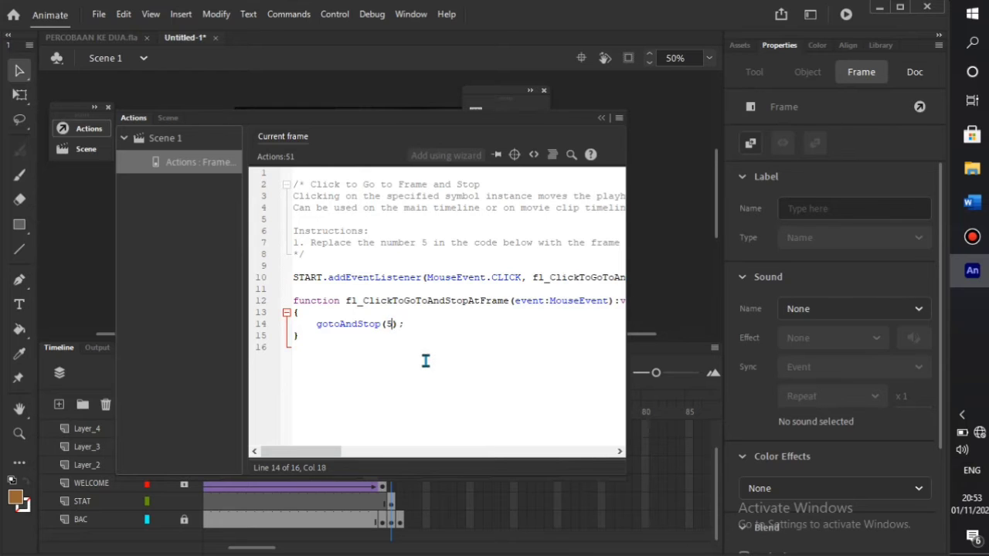
{"action": "type", "text": "2"}
{"action": "left_click", "coordinate": [602, 120]}
{"action": "left_click", "coordinate": [600, 296]}
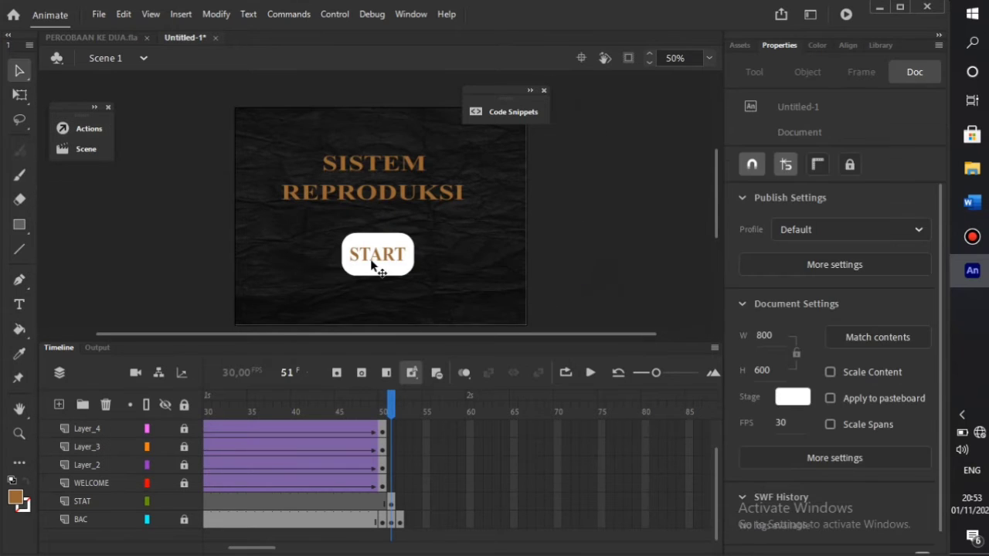
{"action": "left_click", "coordinate": [372, 258]}
- Inside the START button, insert keyframes for the Over and Down states
{"action": "double_click", "coordinate": [375, 266]}
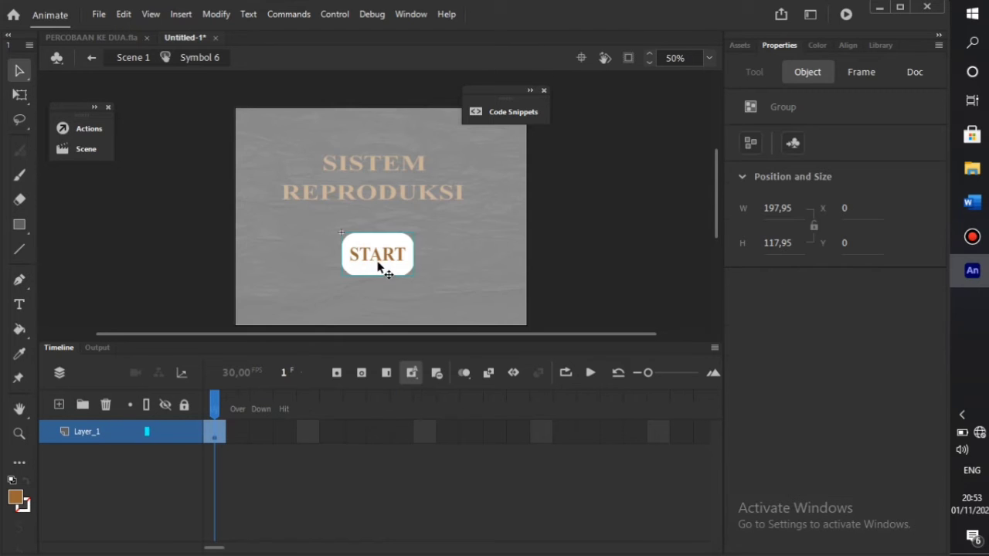
{"action": "left_click", "coordinate": [238, 432]}
{"action": "right_click", "coordinate": [238, 431]}
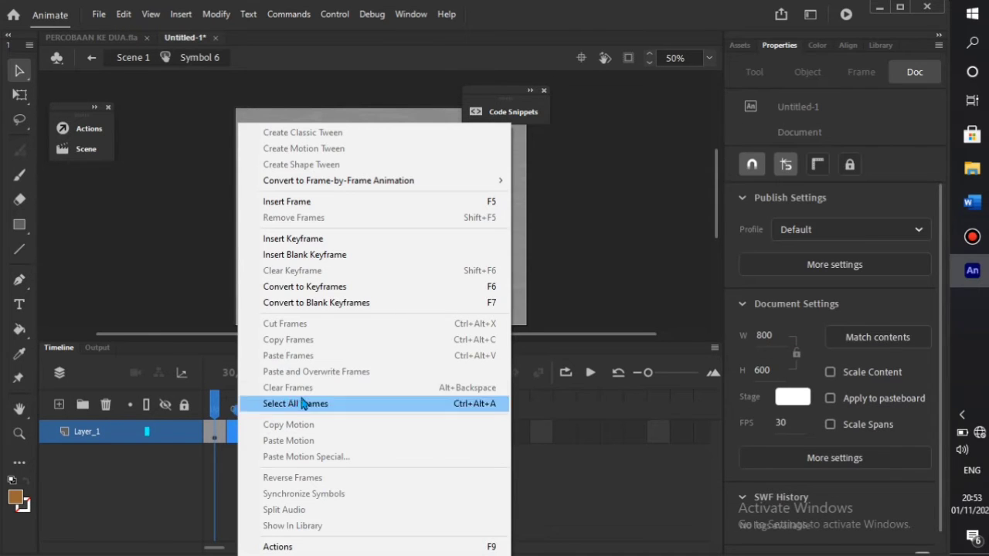
{"action": "left_click", "coordinate": [379, 240]}
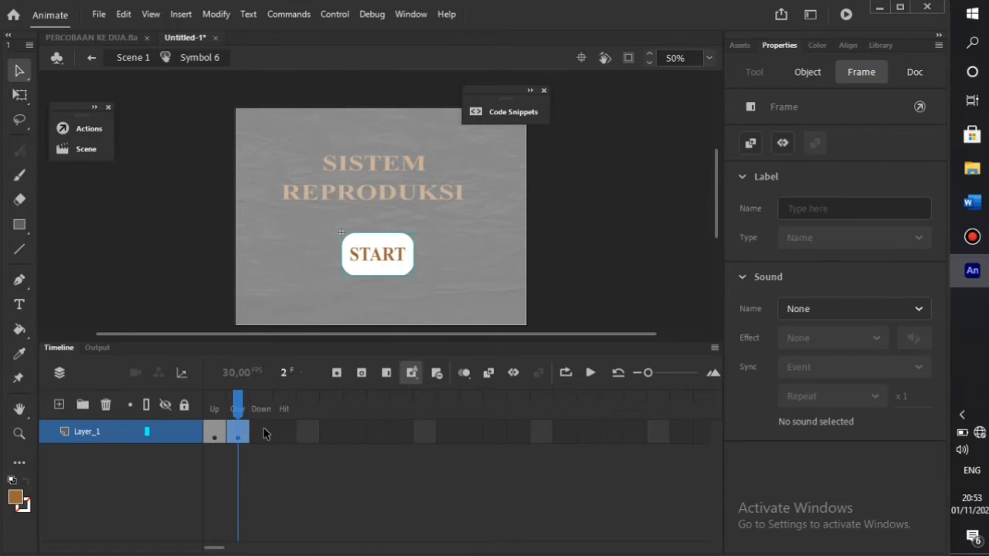
{"action": "left_click", "coordinate": [263, 432]}
{"action": "right_click", "coordinate": [263, 431]}
{"action": "left_click", "coordinate": [353, 240]}
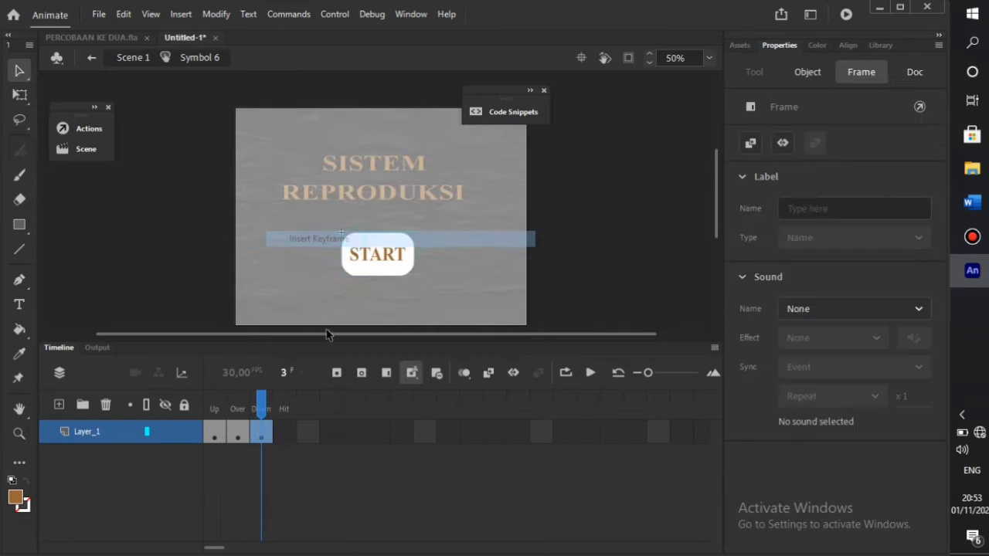
- Convert the Over-state START graphic into a Movie Clip symbol
{"action": "left_click", "coordinate": [237, 431]}
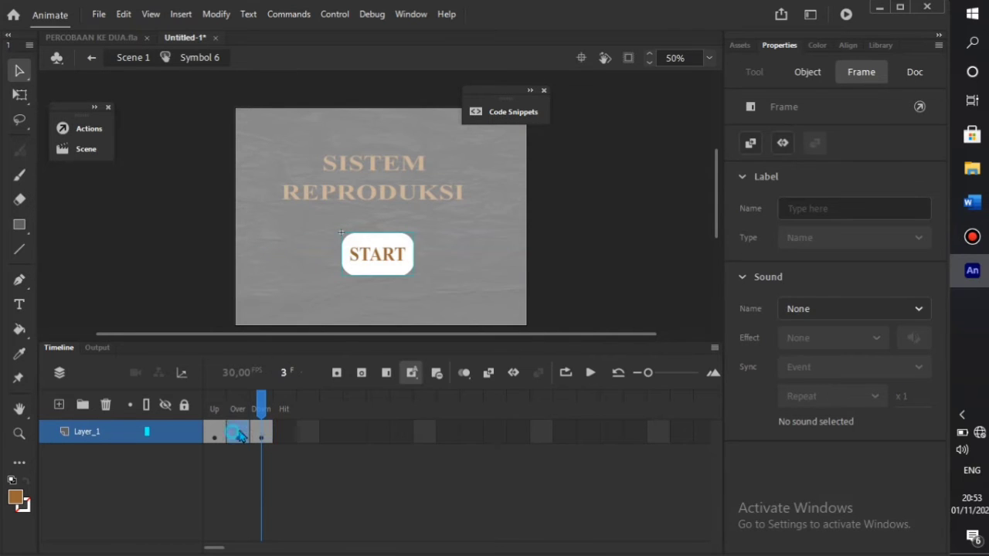
{"action": "left_click", "coordinate": [370, 261]}
{"action": "right_click", "coordinate": [371, 256]}
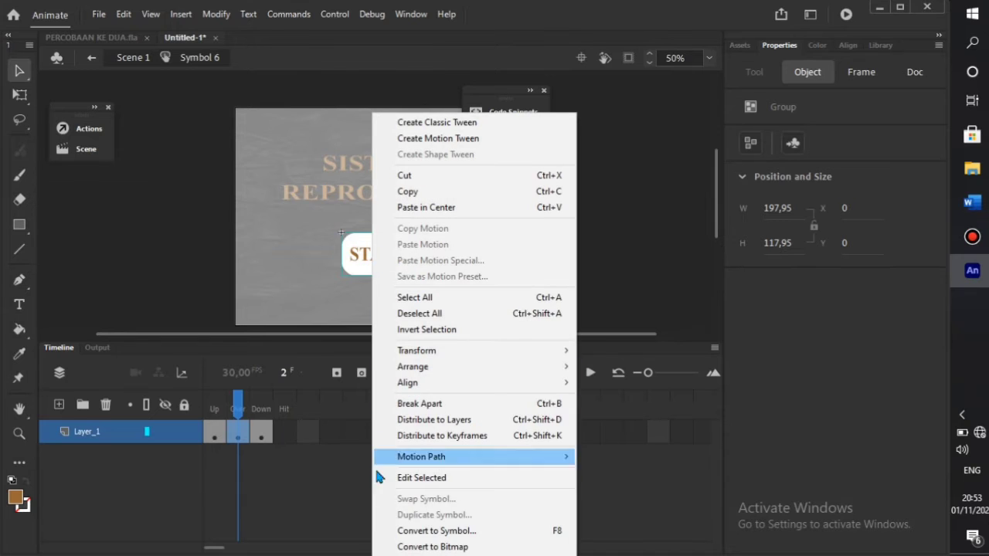
{"action": "left_click", "coordinate": [399, 532]}
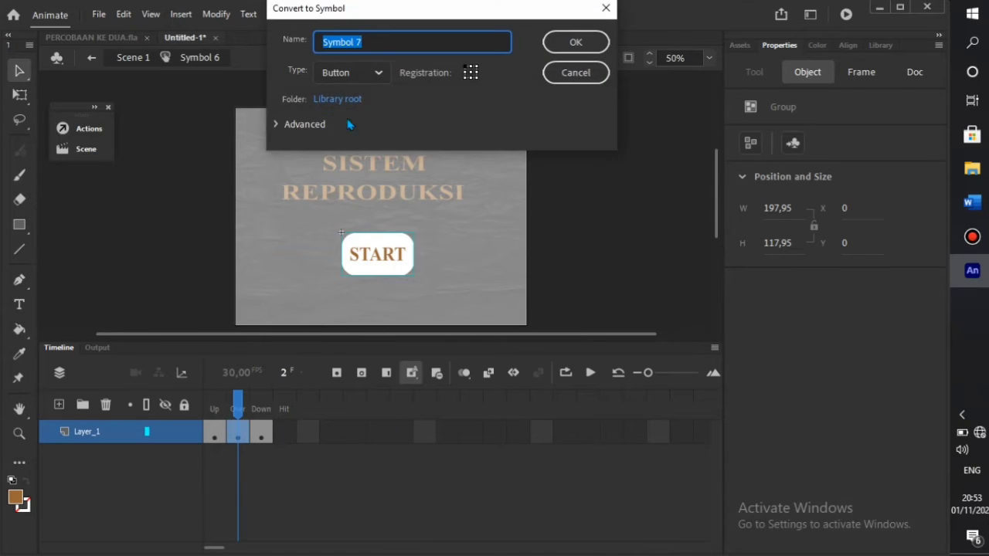
{"action": "left_click", "coordinate": [375, 73]}
{"action": "left_click", "coordinate": [371, 101]}
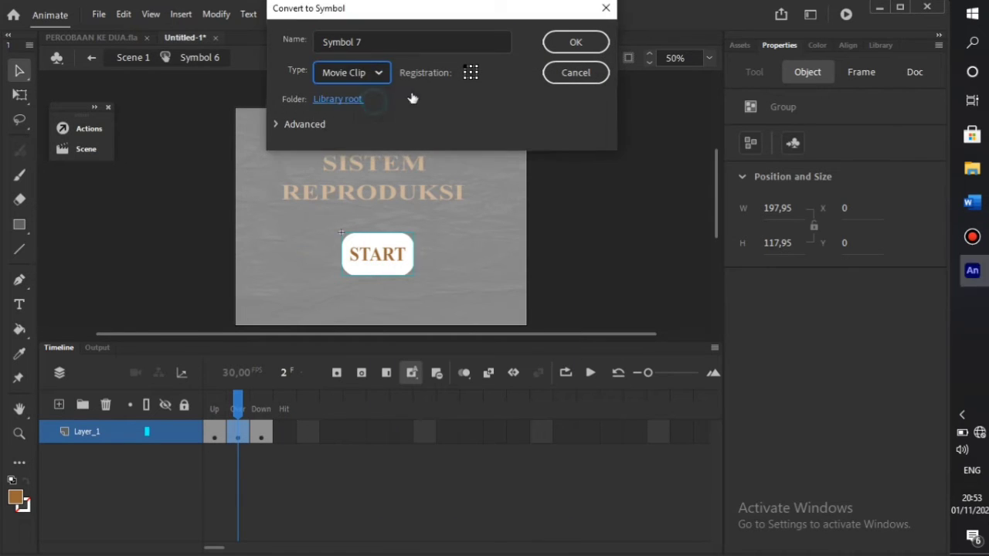
{"action": "key", "text": "Return"}
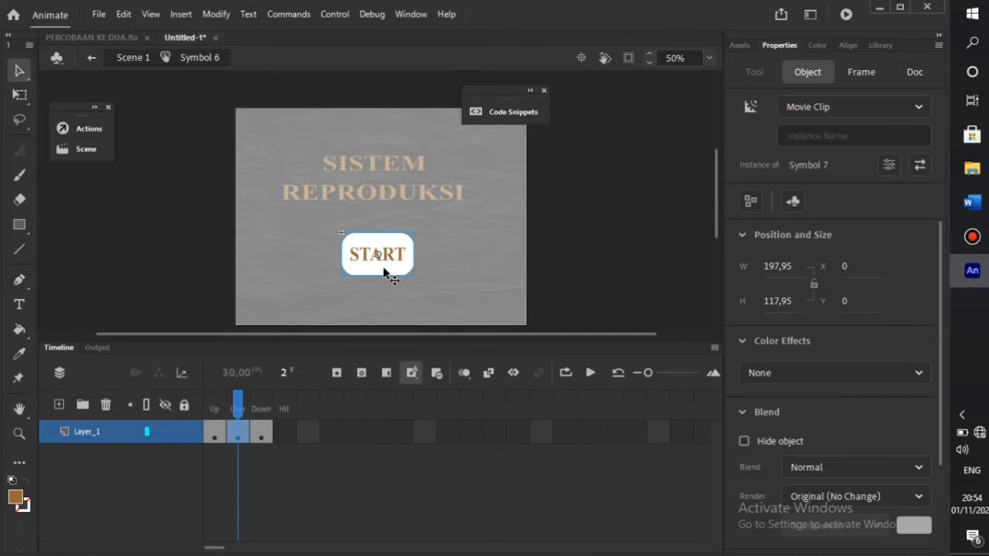
- Inside the movie clip, add a keyframe at frame 15 and a classic tween across frames 1–15
{"action": "double_click", "coordinate": [380, 263]}
{"action": "left_click", "coordinate": [328, 425]}
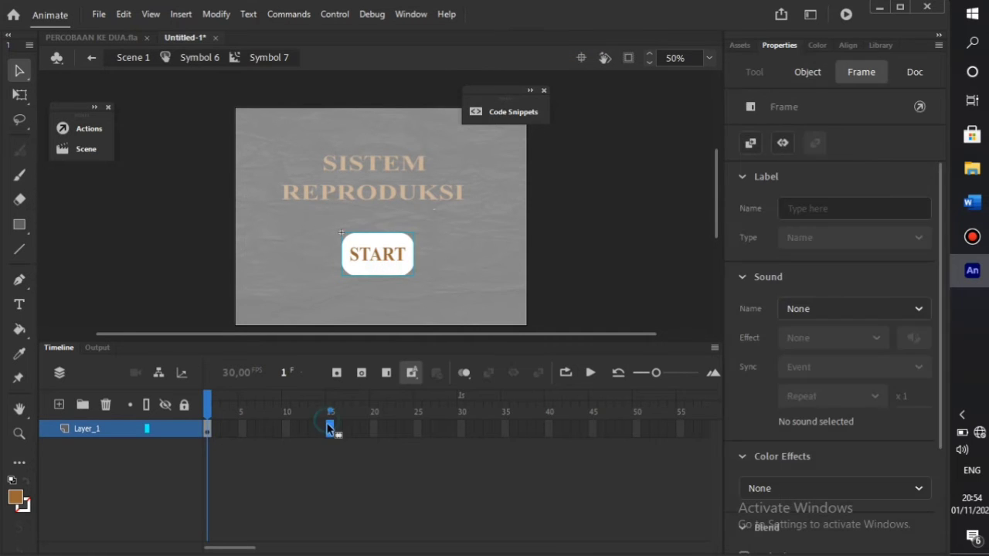
{"action": "right_click", "coordinate": [329, 431]}
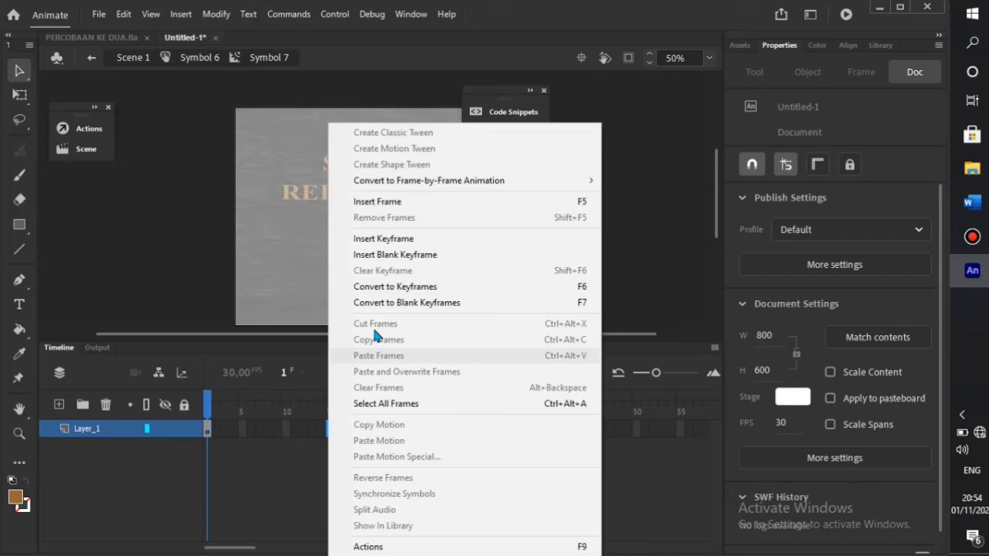
{"action": "left_click", "coordinate": [436, 237]}
{"action": "right_click", "coordinate": [303, 433]}
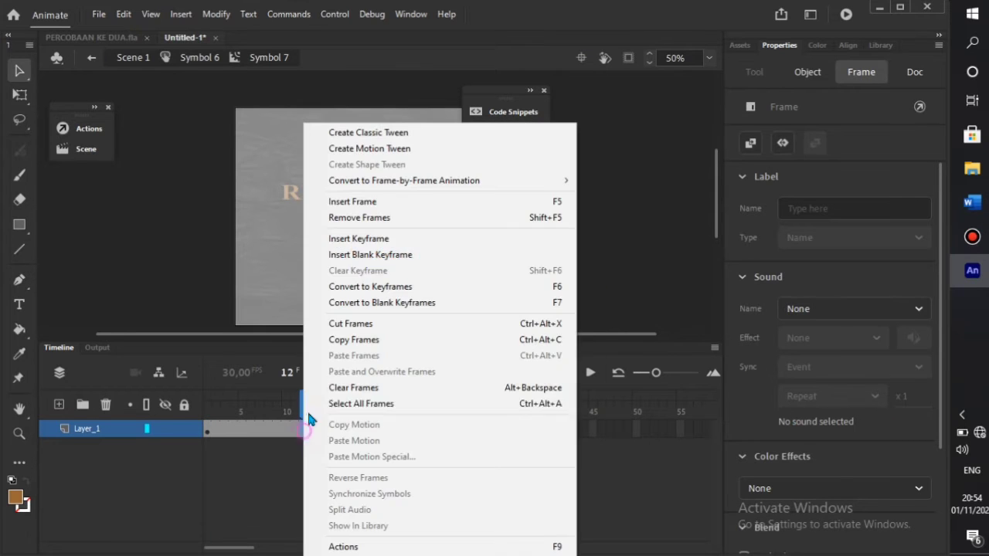
{"action": "left_click", "coordinate": [370, 132]}
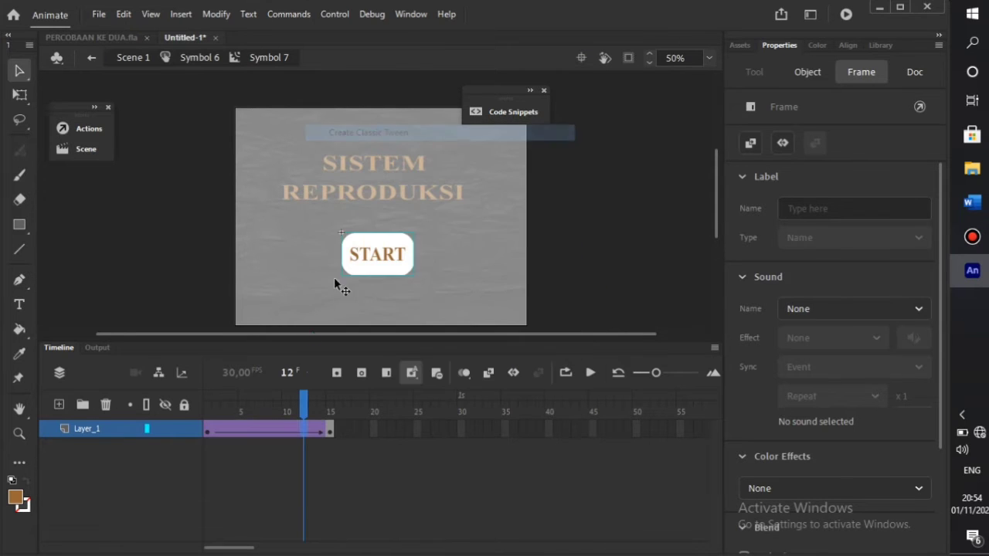
- Shrink START at frame 1 to 154×89.95 around its centre and preview the grow
{"action": "left_click", "coordinate": [211, 430]}
{"action": "left_click", "coordinate": [379, 257]}
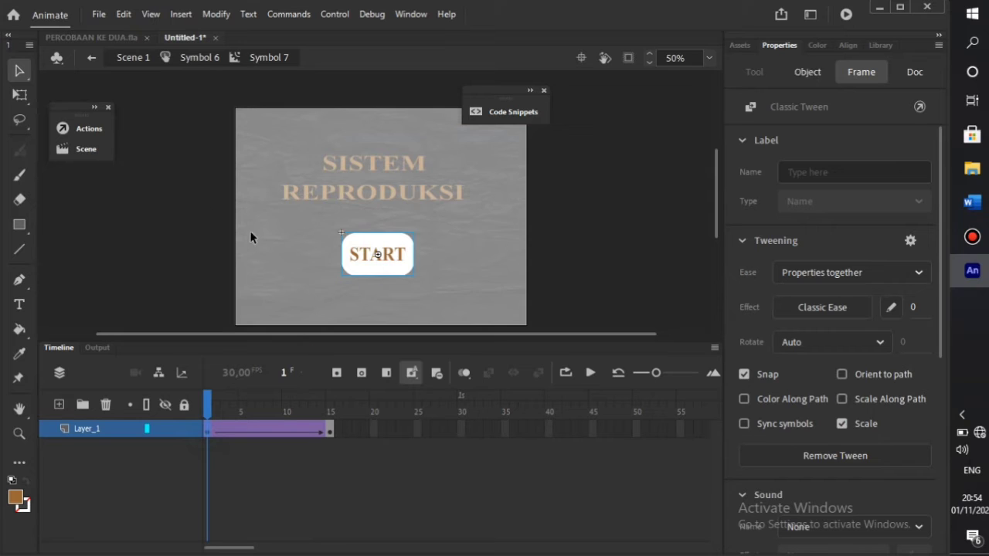
{"action": "key", "text": "q"}
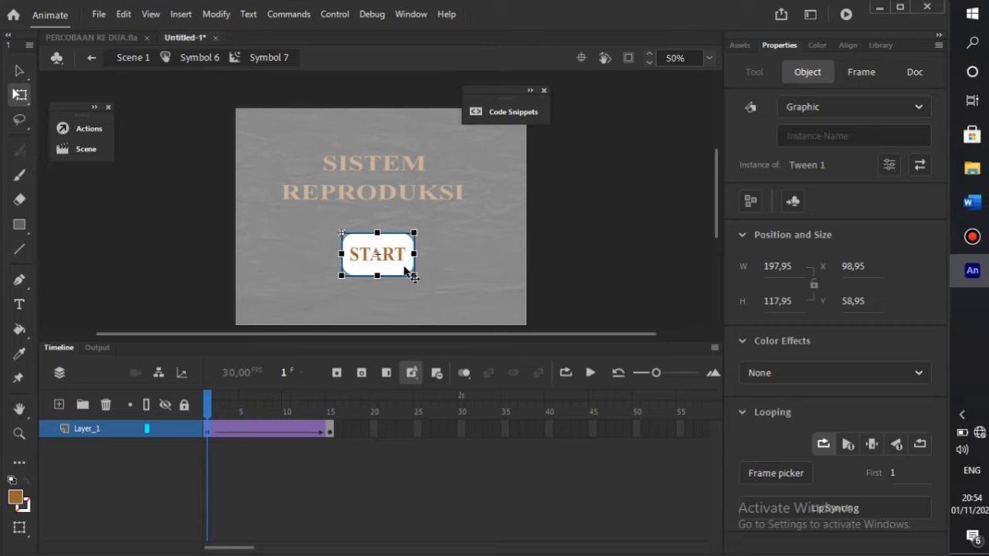
{"action": "left_click_drag", "start_coordinate": [414, 275], "coordinate": [390, 271]}
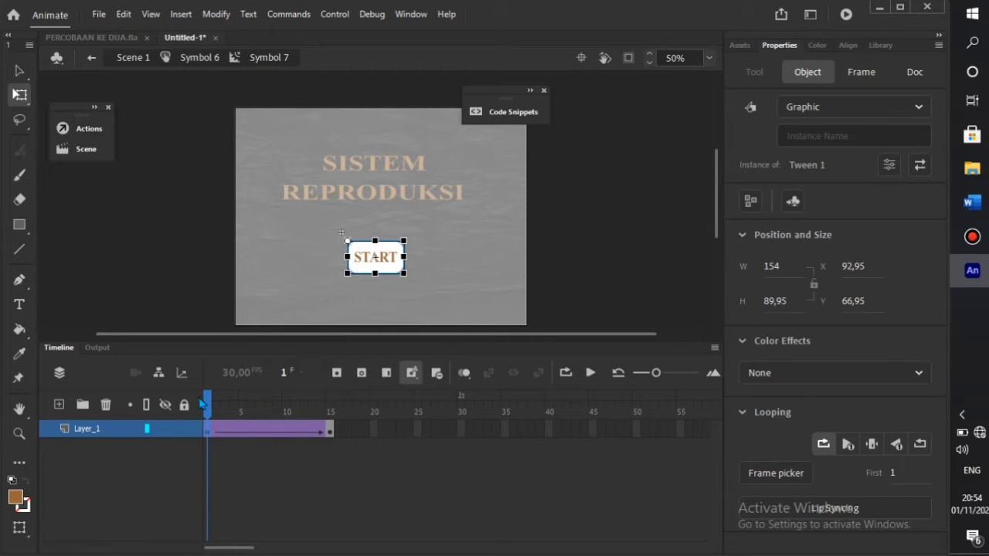
{"action": "mouse_move", "coordinate": [201, 402]}
{"action": "left_mouse_down"}
{"action": "mouse_move", "coordinate": [225, 405]}
{"action": "mouse_move", "coordinate": [207, 406]}
{"action": "left_mouse_up"}
{"action": "left_click", "coordinate": [360, 256]}
{"action": "left_click_drag", "start_coordinate": [346, 244], "coordinate": [372, 263]}
{"action": "left_click_drag", "start_coordinate": [207, 405], "coordinate": [335, 412]}
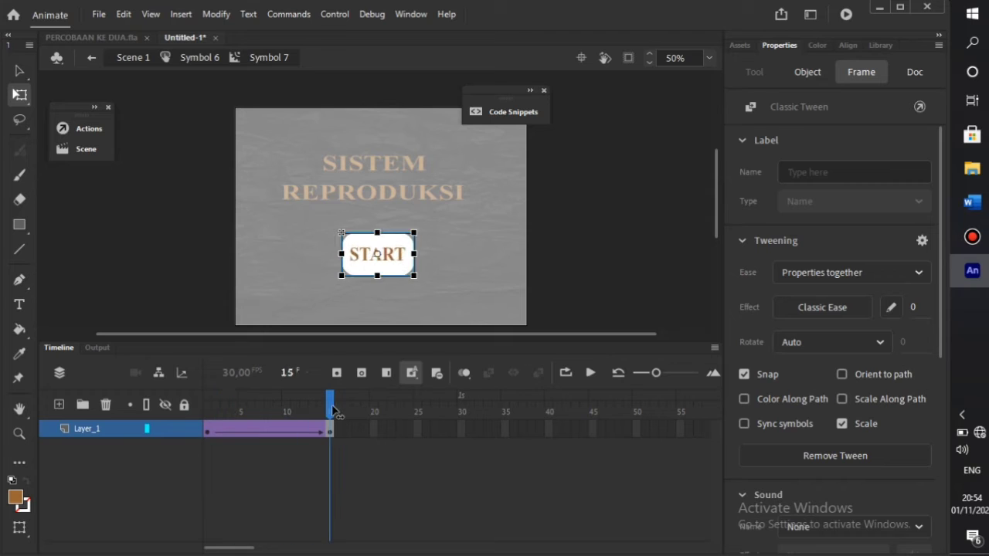
- Step back out to Scene 1 and run Test Movie with Ctrl+Enter
{"action": "left_click", "coordinate": [95, 58]}
{"action": "left_click", "coordinate": [97, 59]}
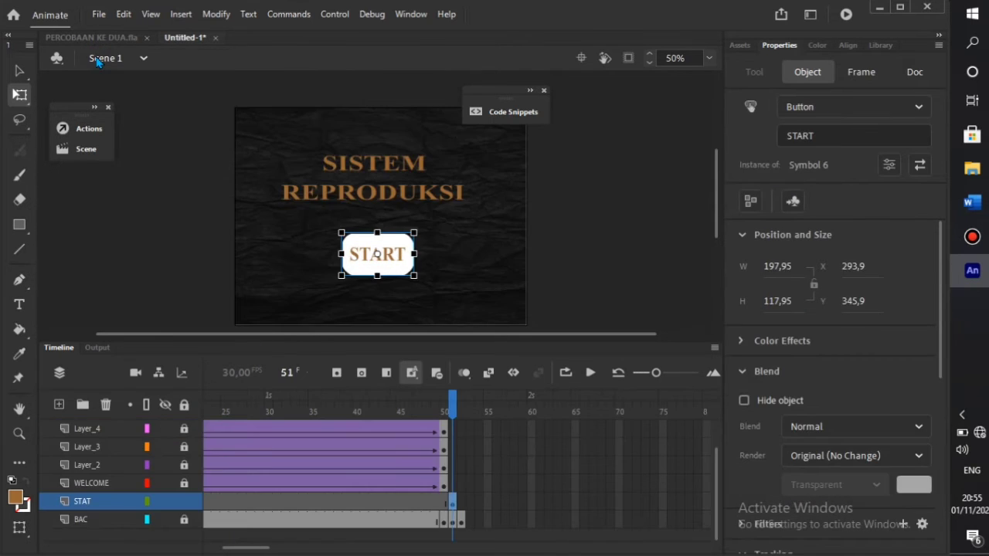
{"action": "left_click", "coordinate": [201, 288]}
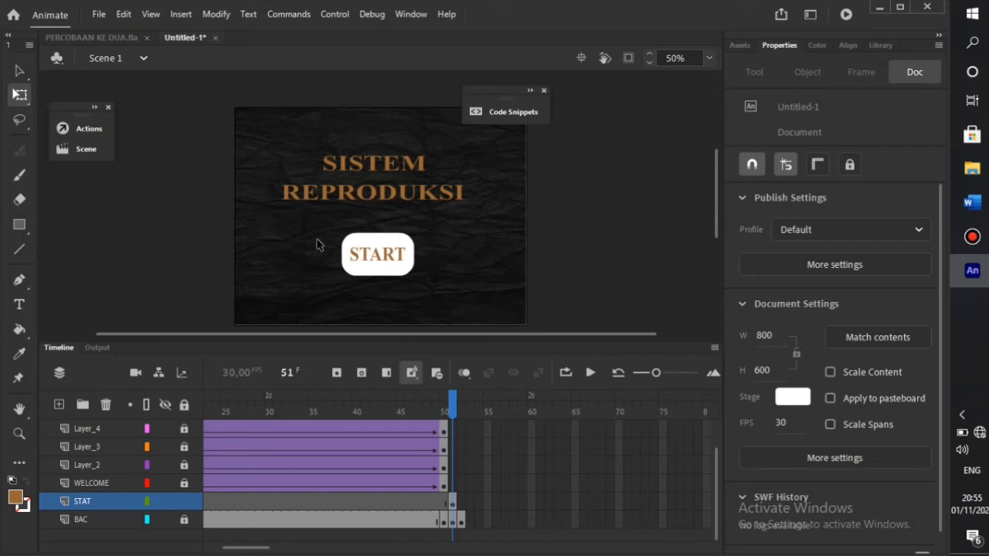
{"action": "key", "text": "ctrl+Return"}
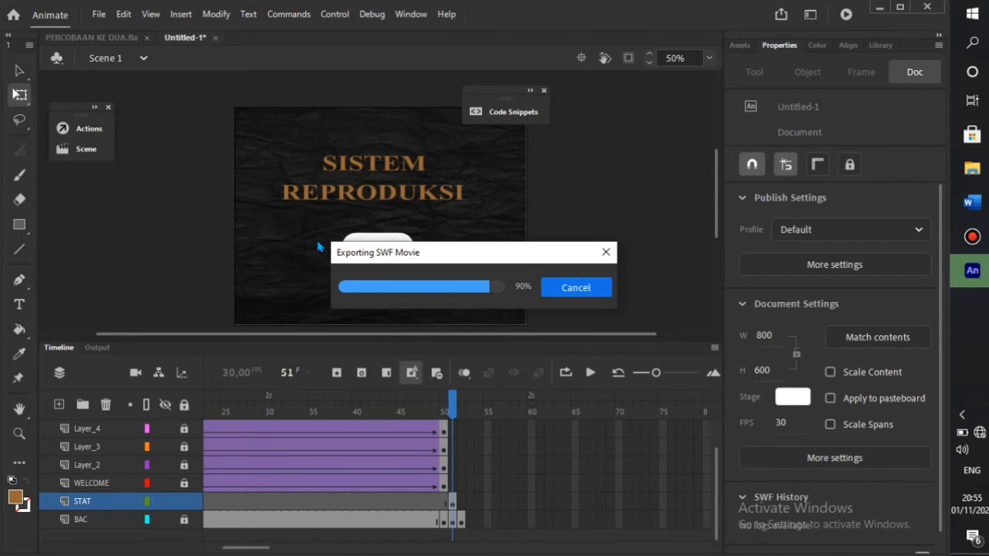
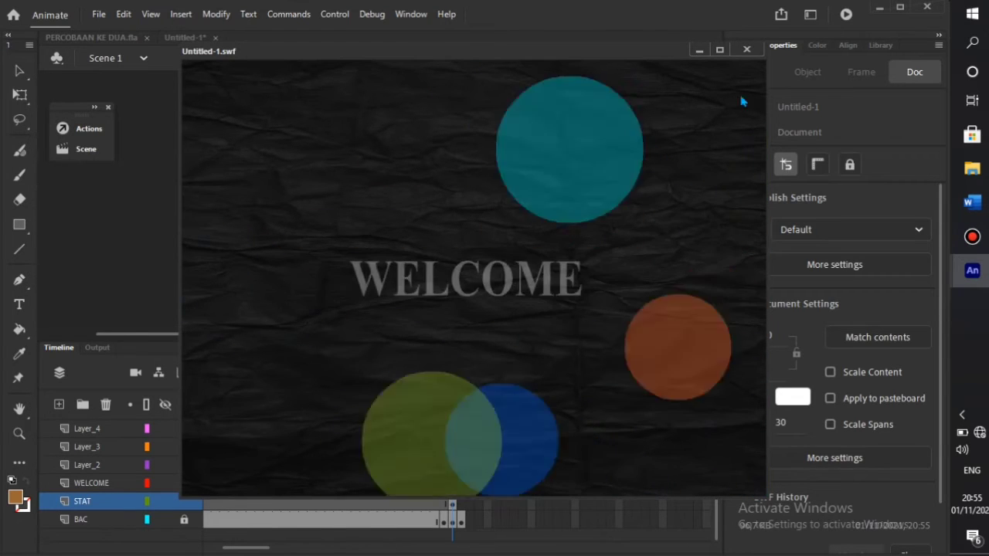
- Close the Untitled-1.swf test window to return to the stage
{"action": "left_click", "coordinate": [755, 49]}
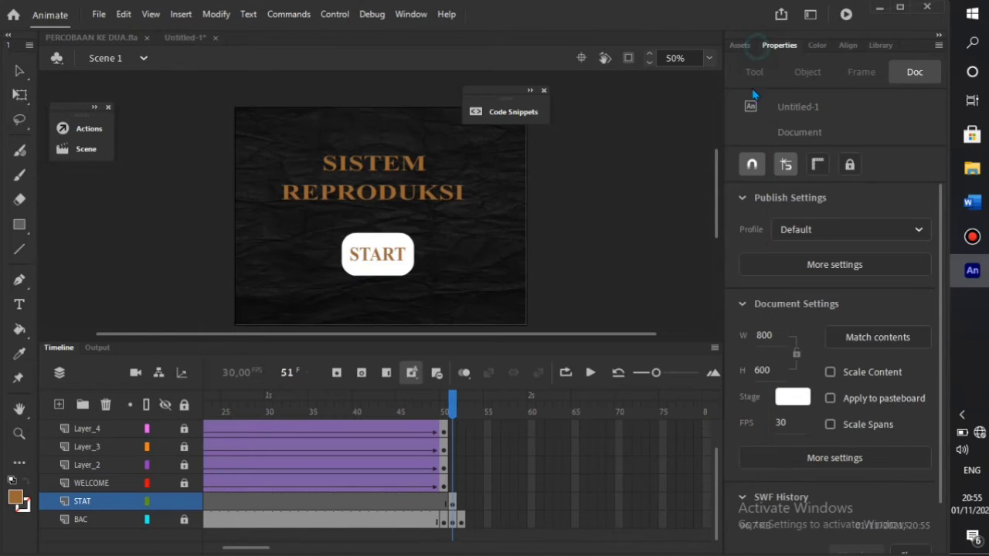
- Select frame 50 on the Actions layer and open its empty code editor with F9
{"action": "left_click", "coordinate": [445, 522]}
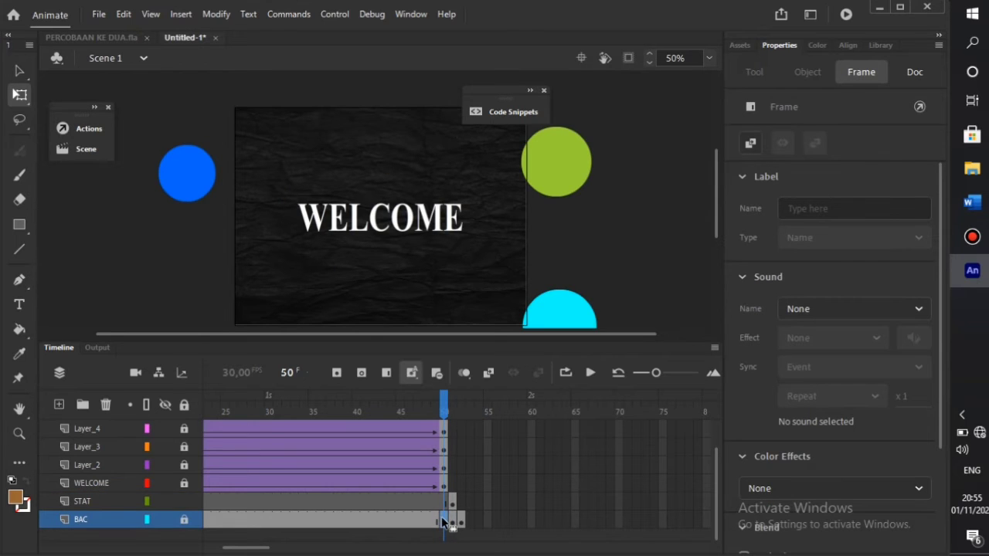
{"action": "scroll", "coordinate": [445, 522], "scroll_direction": "up", "scroll_amount": 2}
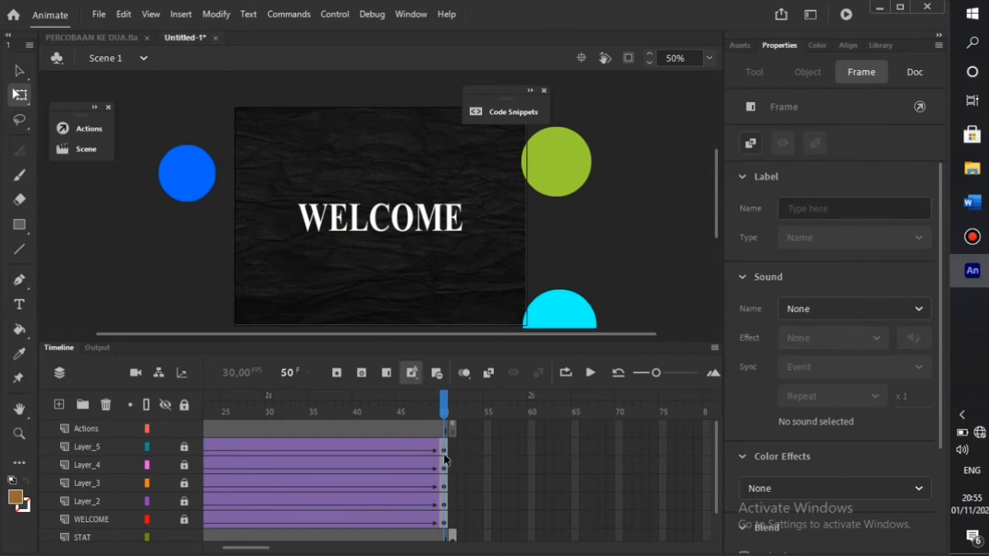
{"action": "left_click", "coordinate": [445, 429]}
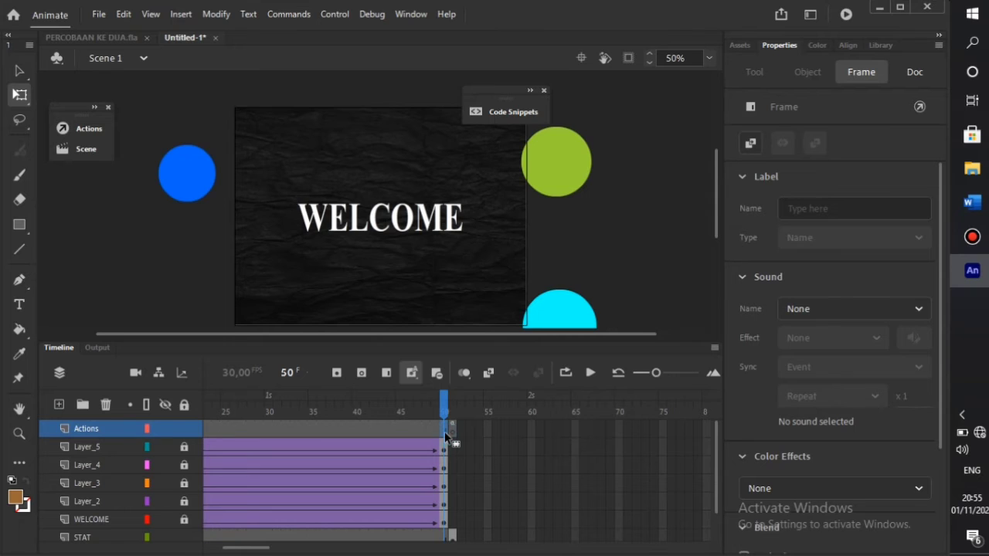
{"action": "scroll", "coordinate": [446, 495], "scroll_direction": "down", "scroll_amount": 2}
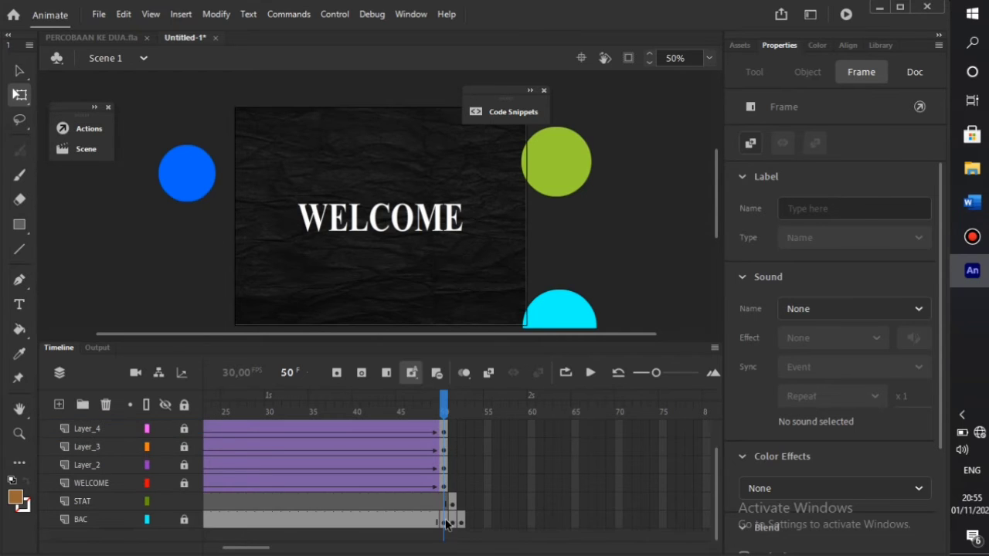
{"action": "left_click", "coordinate": [446, 523]}
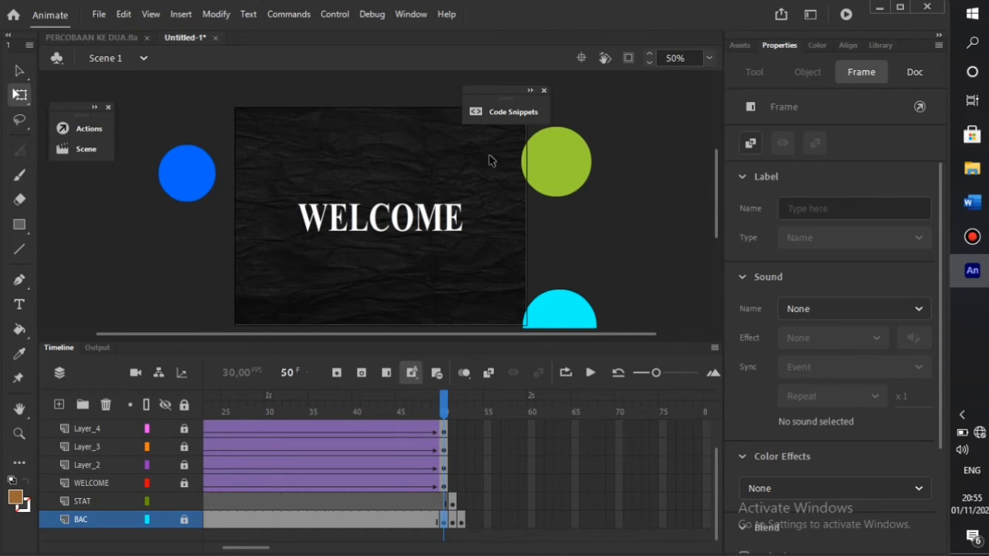
{"action": "left_click", "coordinate": [500, 116]}
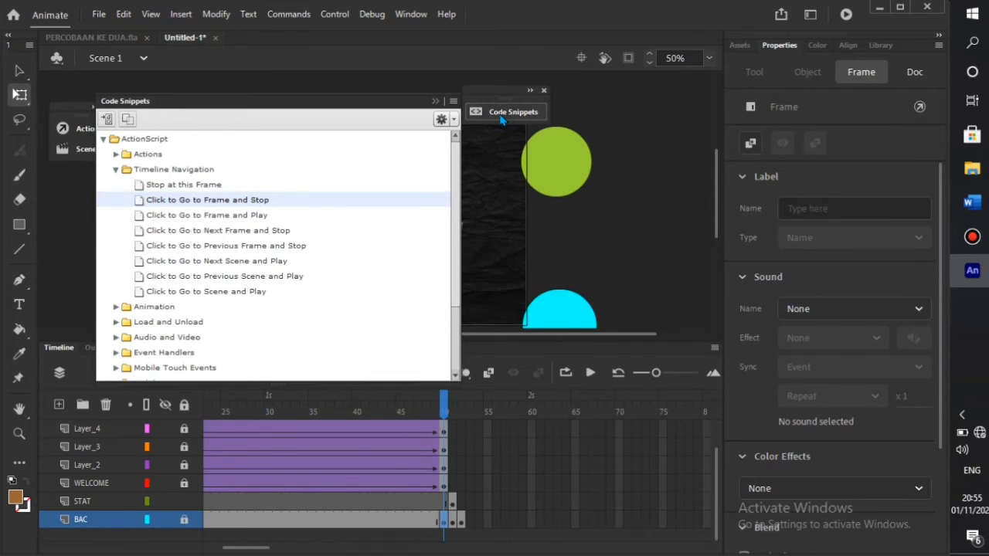
{"action": "left_click", "coordinate": [500, 118]}
{"action": "scroll", "coordinate": [435, 432], "scroll_direction": "up", "scroll_amount": 2}
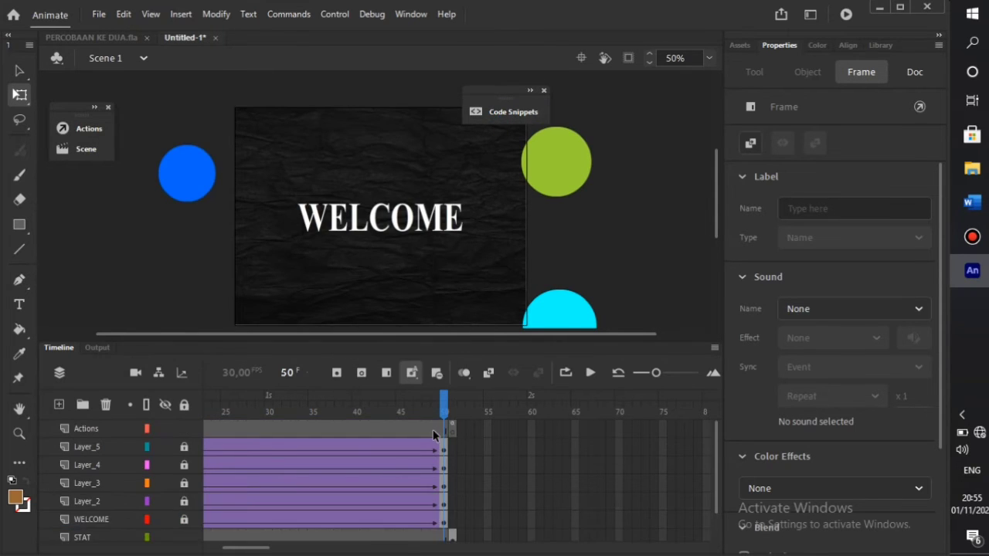
{"action": "left_click", "coordinate": [444, 431]}
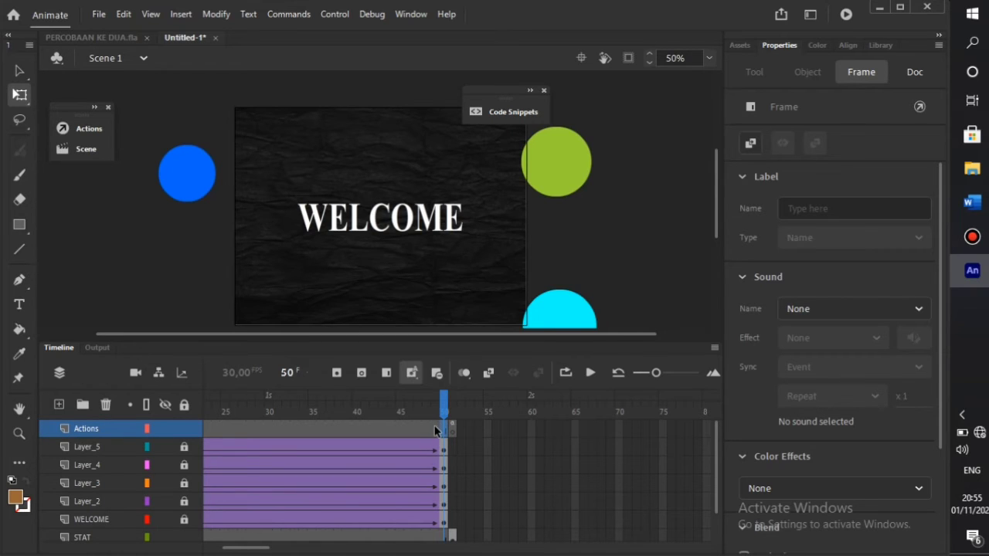
{"action": "key", "text": "F9"}
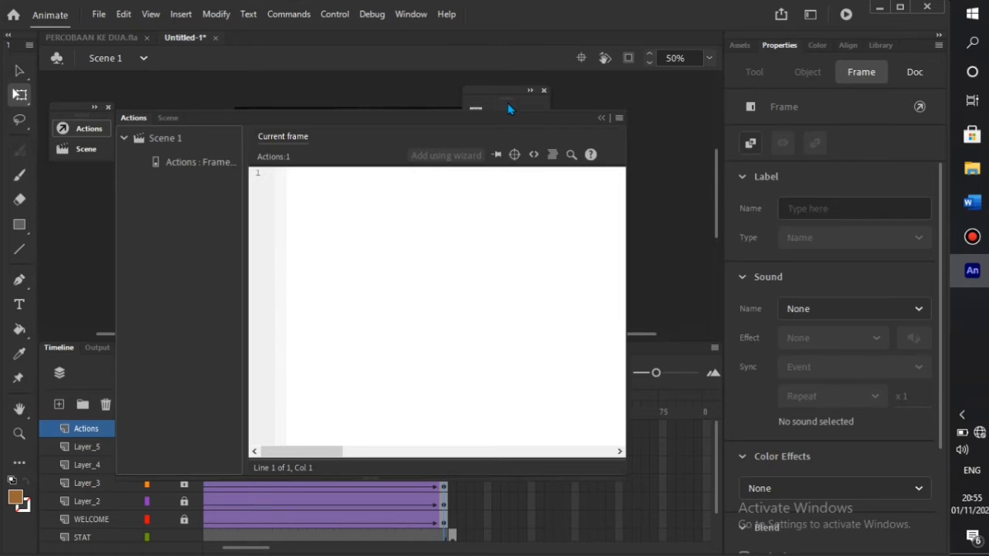
- Try the Click to Go to Frame and Stop snippet, dismiss its warning, and rewind to frame 1
{"action": "left_click", "coordinate": [509, 108]}
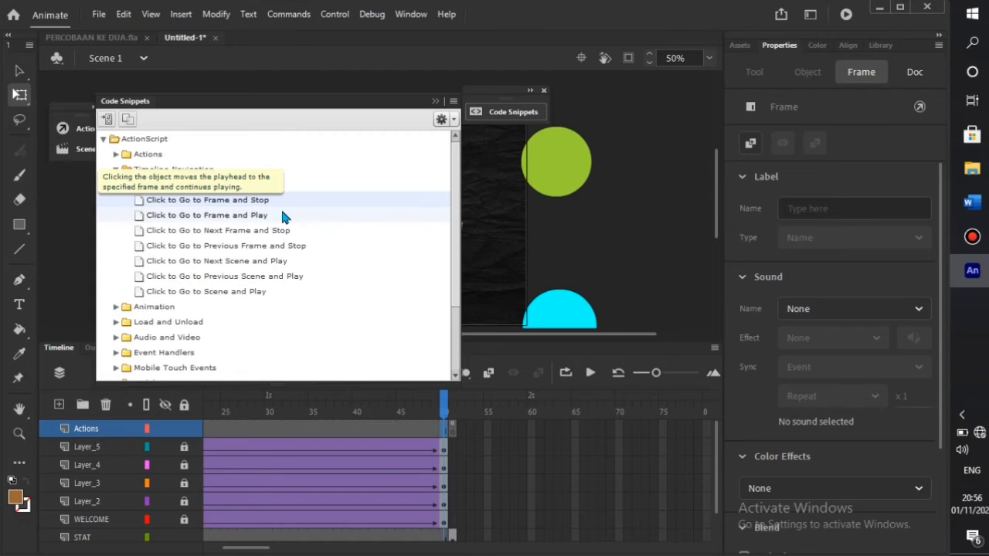
{"action": "left_click", "coordinate": [260, 202]}
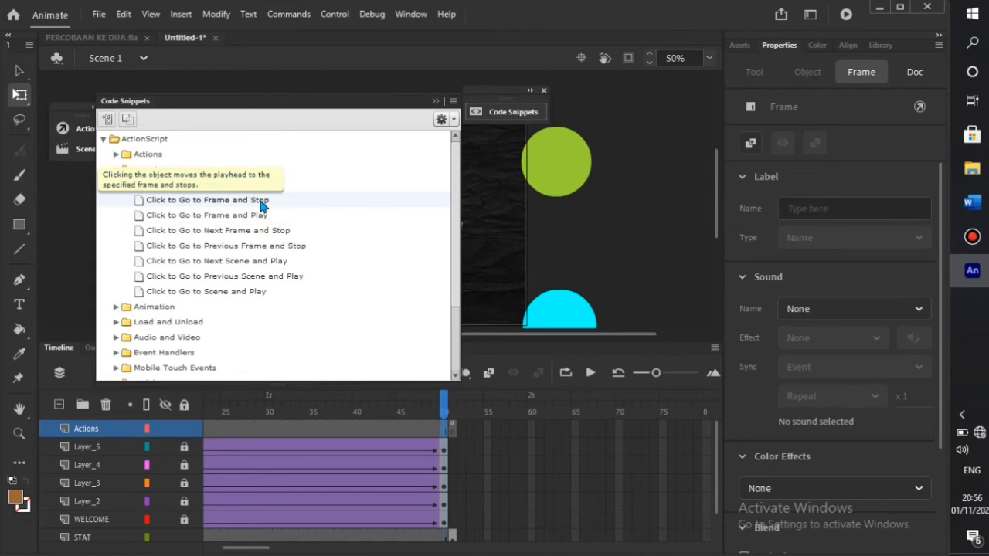
{"action": "double_click", "coordinate": [260, 202]}
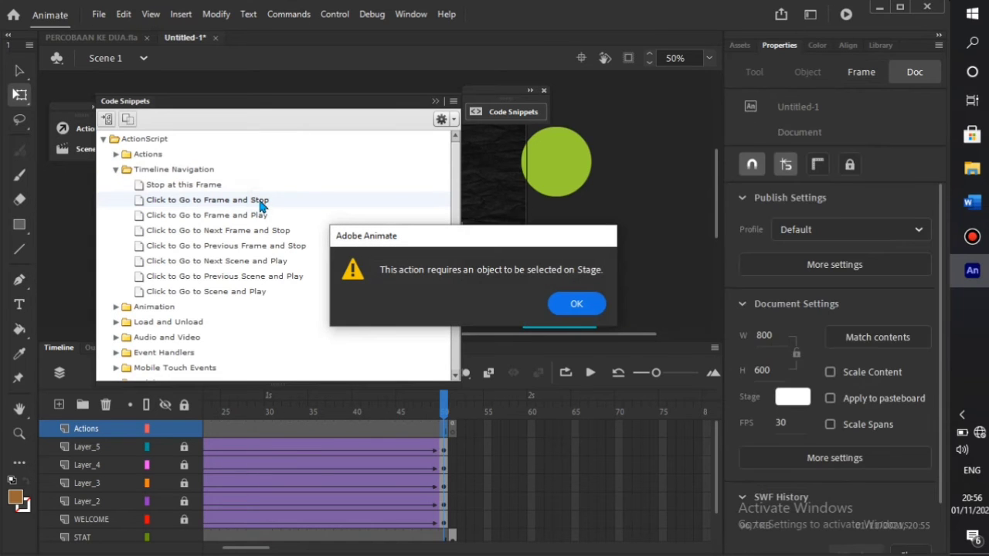
{"action": "left_click", "coordinate": [575, 303]}
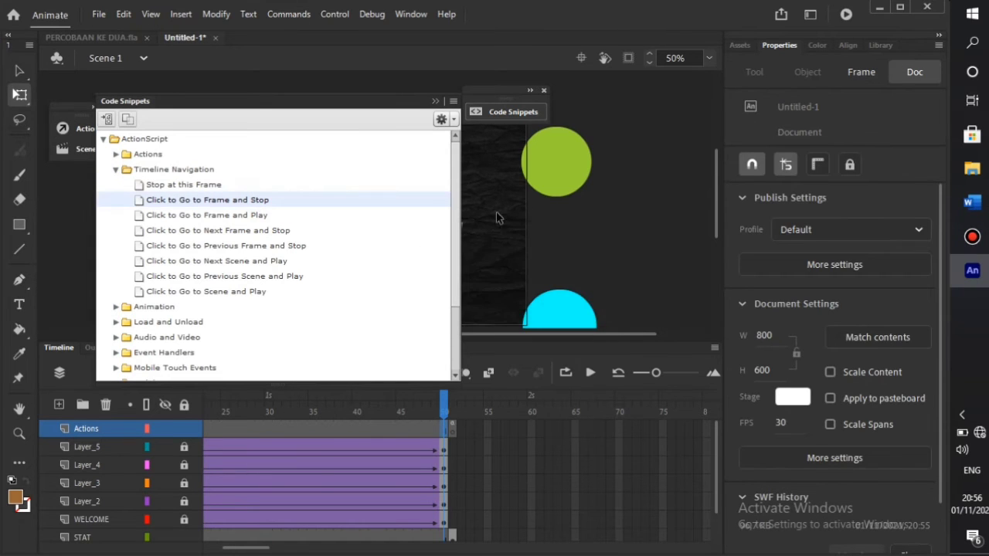
{"action": "left_click", "coordinate": [435, 102]}
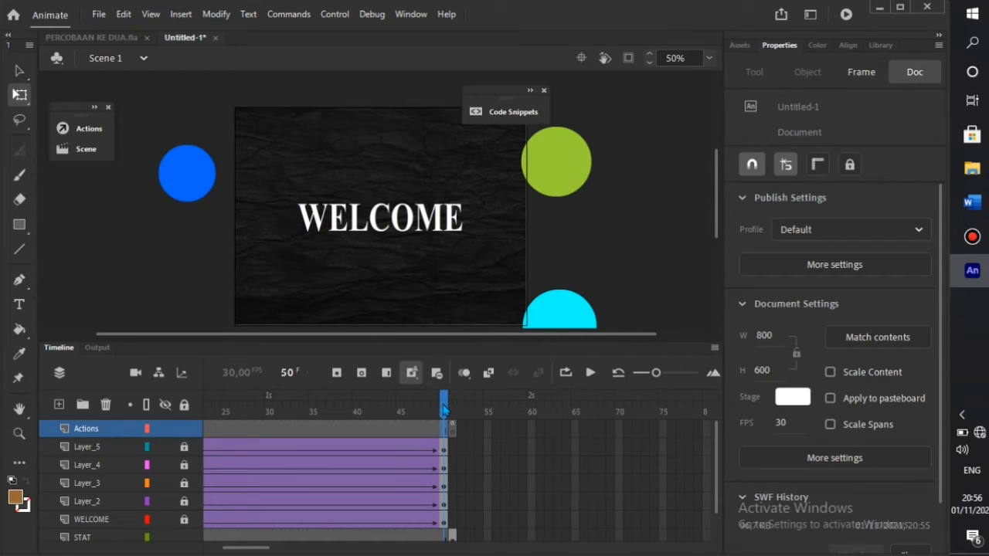
{"action": "left_click_drag", "start_coordinate": [444, 409], "coordinate": [213, 429]}
{"action": "left_click", "coordinate": [208, 431]}
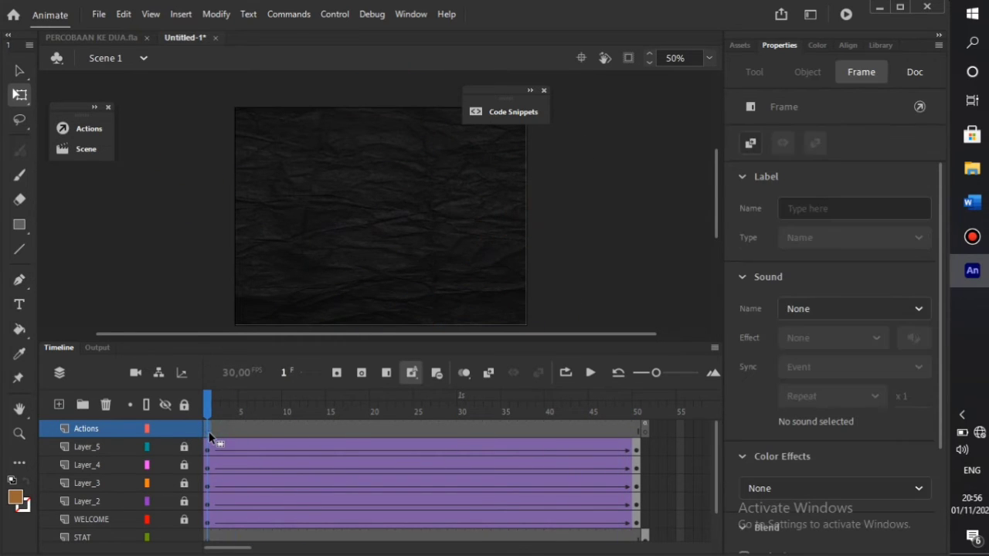
{"action": "right_click", "coordinate": [208, 431]}
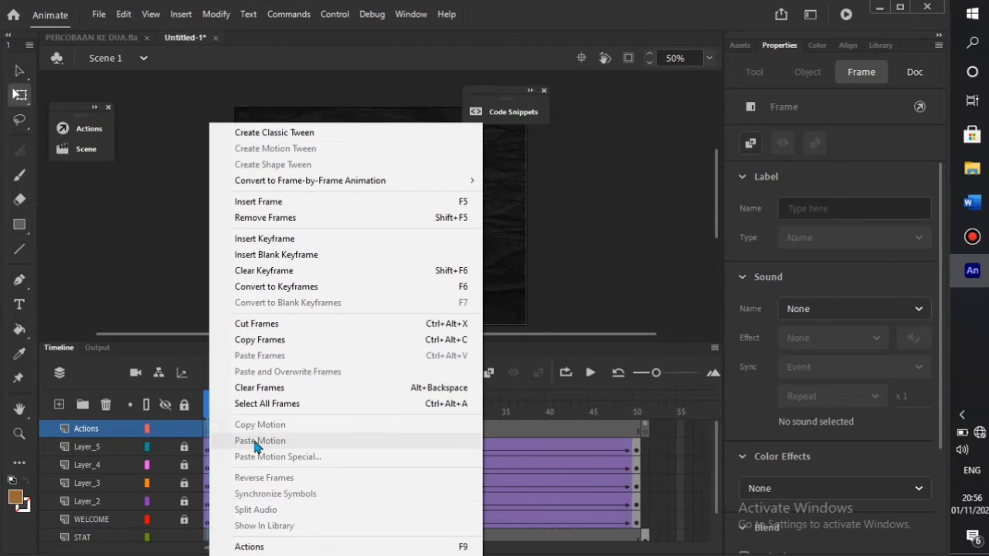
{"action": "left_click", "coordinate": [291, 547]}
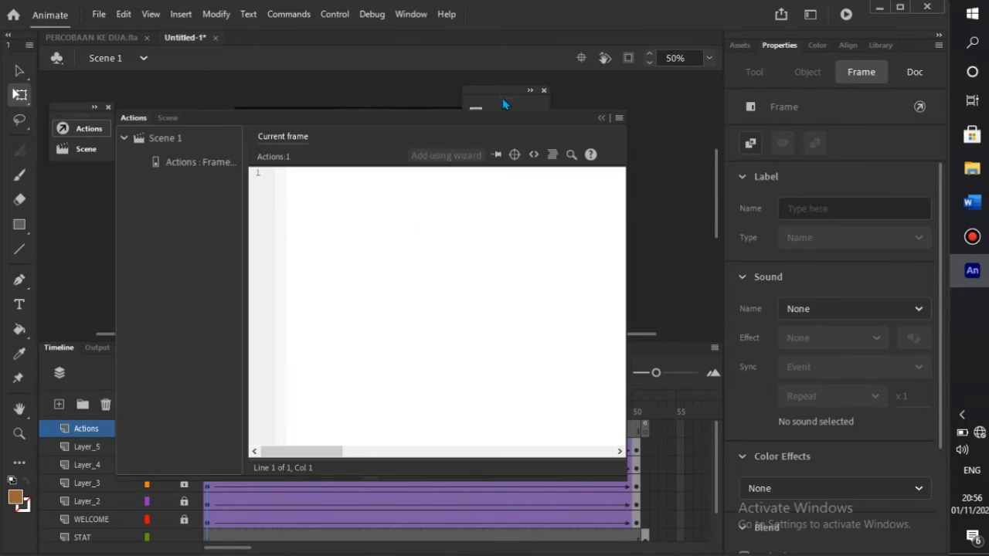
{"action": "left_click", "coordinate": [506, 111]}
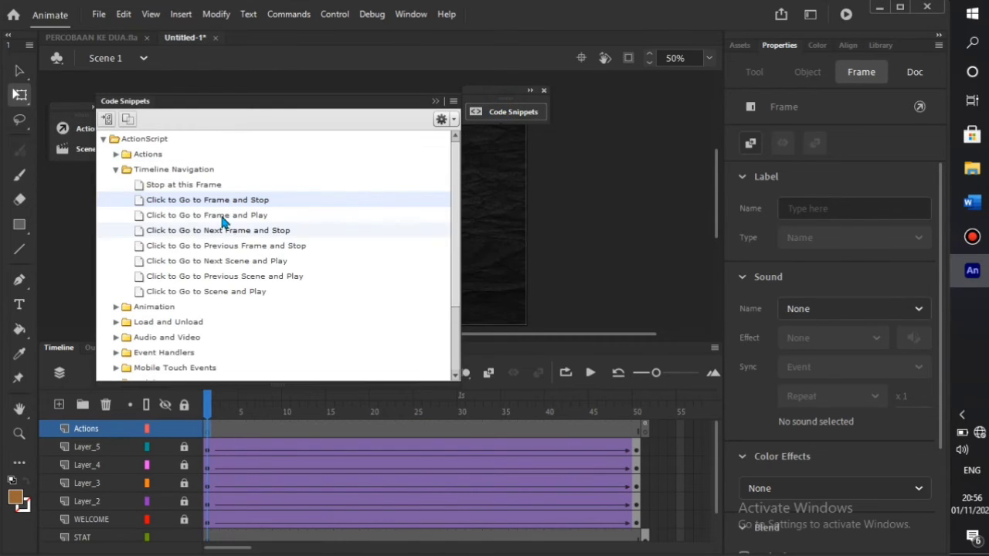
{"action": "mouse_move", "coordinate": [229, 222]}
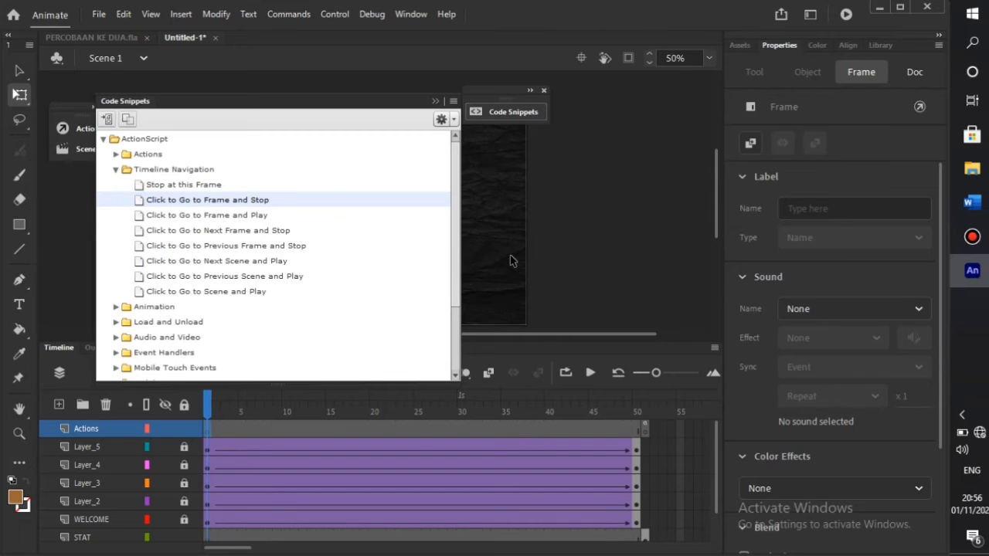
{"action": "double_click", "coordinate": [253, 218]}
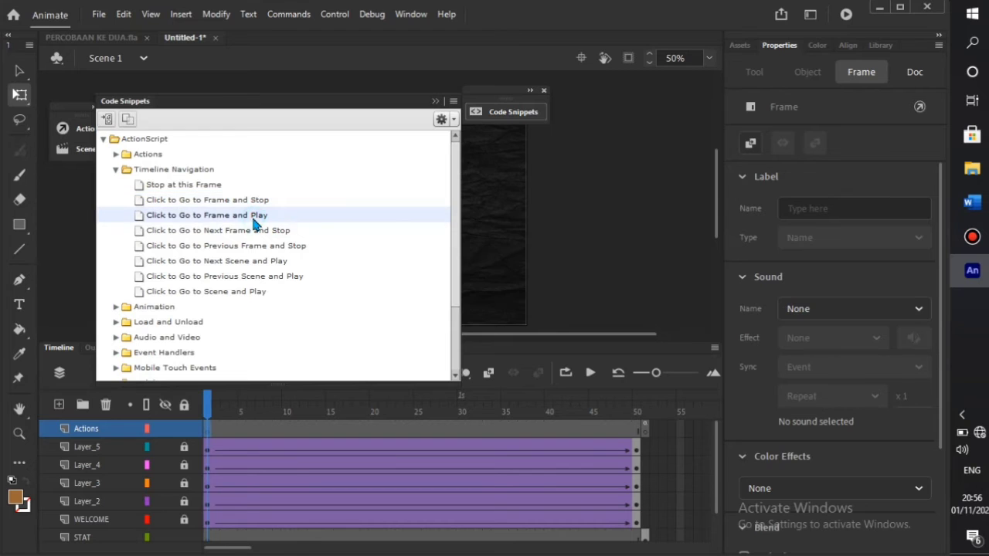
{"action": "left_click", "coordinate": [571, 300]}
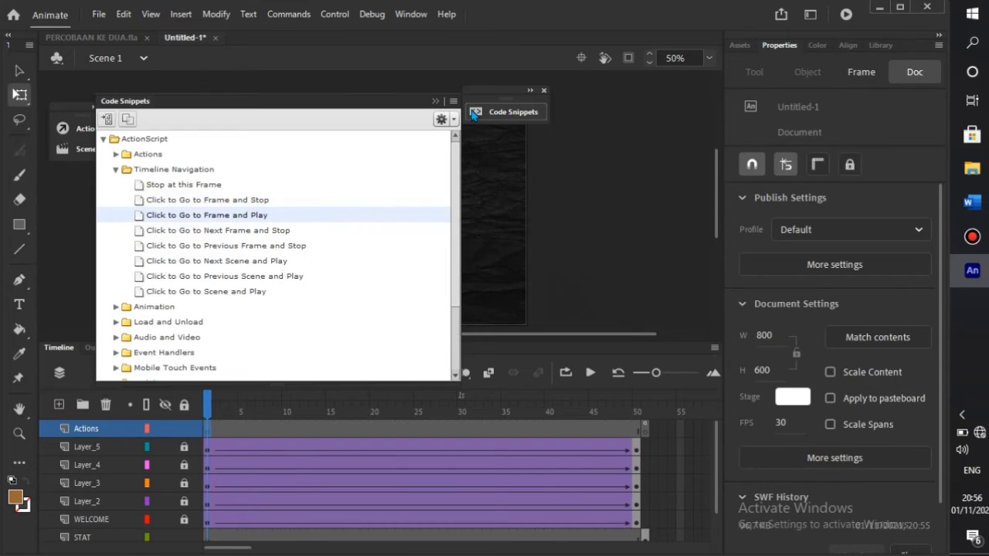
{"action": "left_click", "coordinate": [435, 101]}
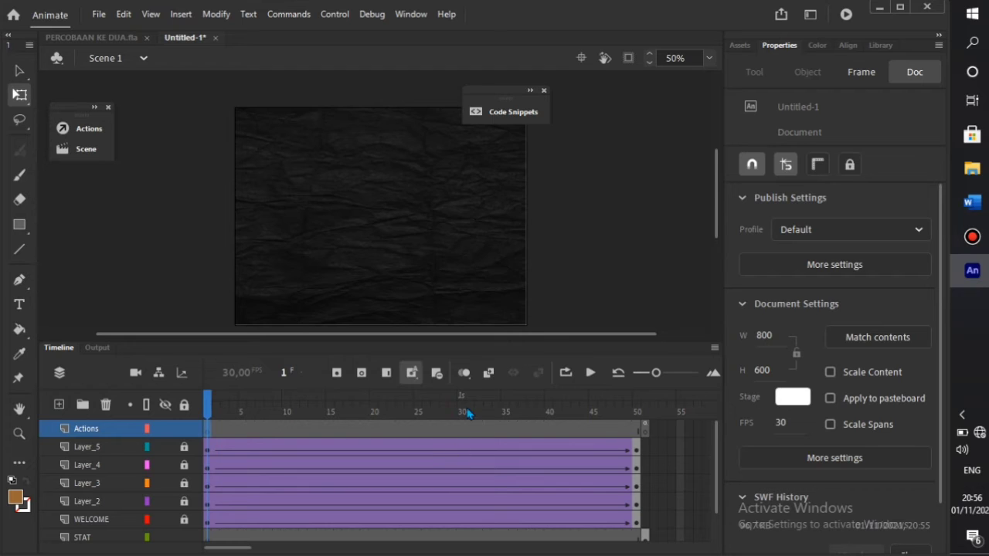
- Unlock the WELCOME layer and select the WELCOME text movie clip at frame 50
{"action": "left_click", "coordinate": [116, 522]}
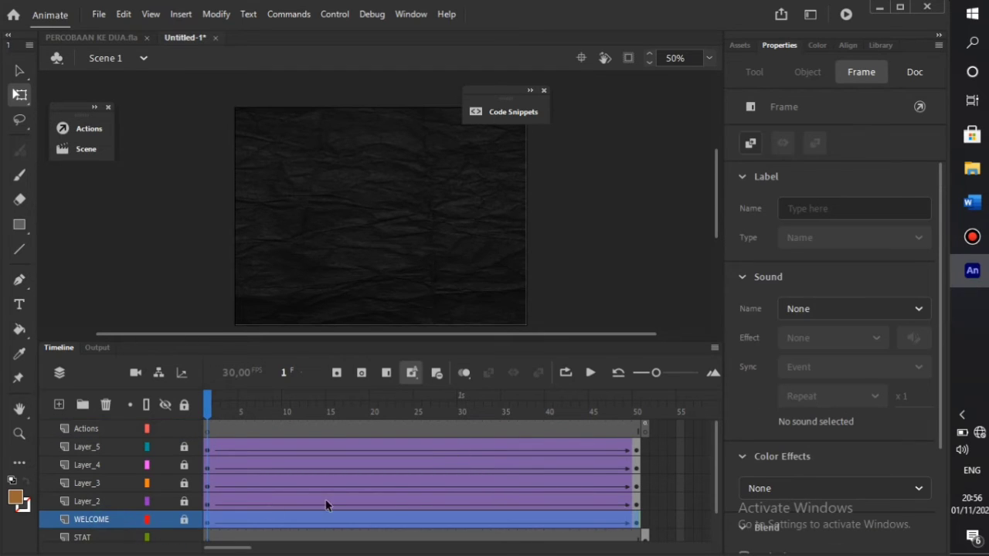
{"action": "left_click", "coordinate": [637, 524]}
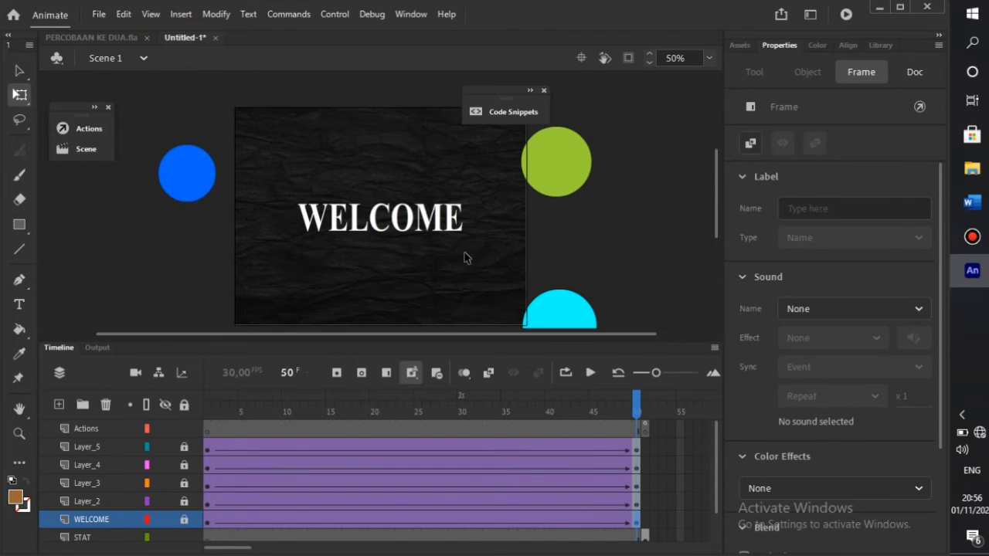
{"action": "left_click", "coordinate": [452, 219]}
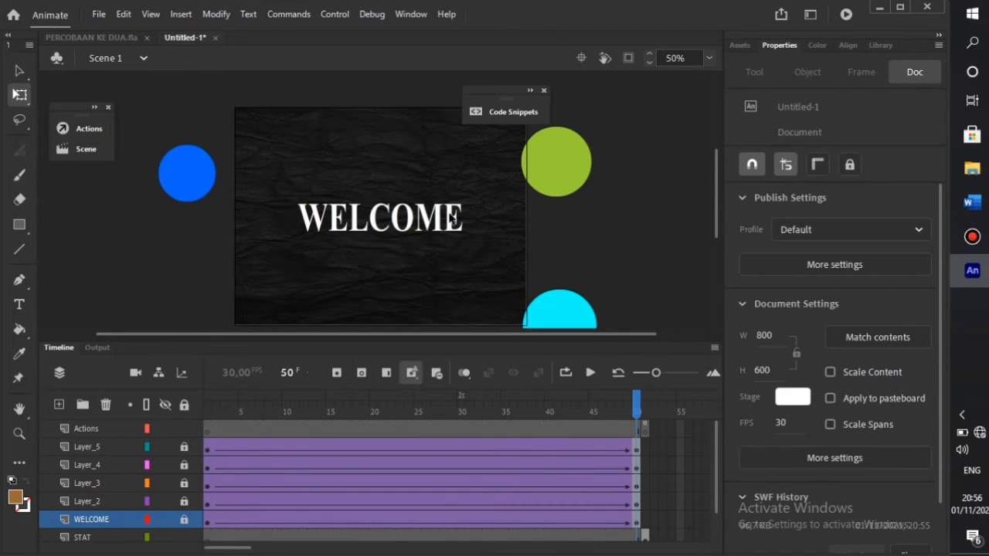
{"action": "left_click", "coordinate": [184, 520]}
{"action": "left_click", "coordinate": [376, 226]}
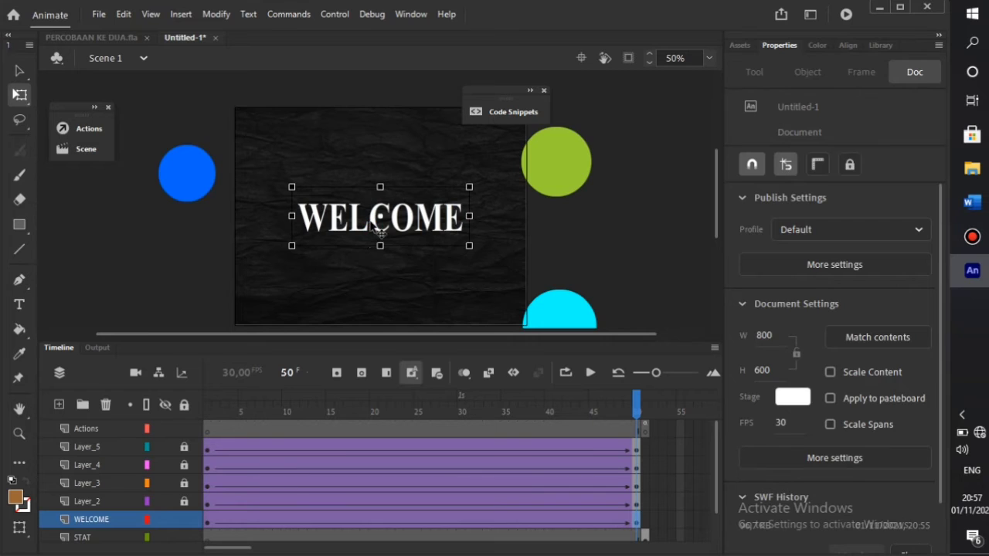
{"action": "scroll", "coordinate": [491, 259], "scroll_direction": "down", "scroll_amount": 6}
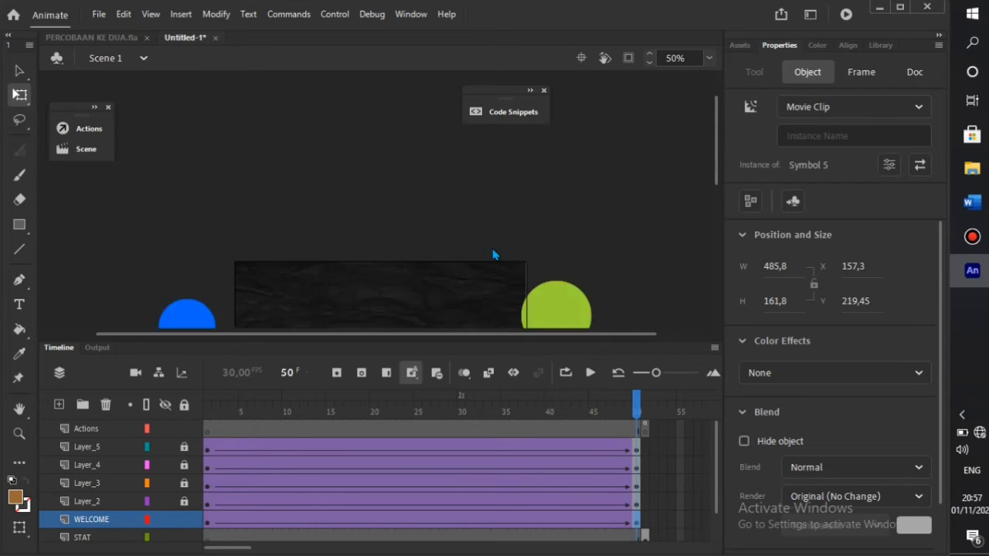
{"action": "scroll", "coordinate": [479, 259], "scroll_direction": "up", "scroll_amount": 5}
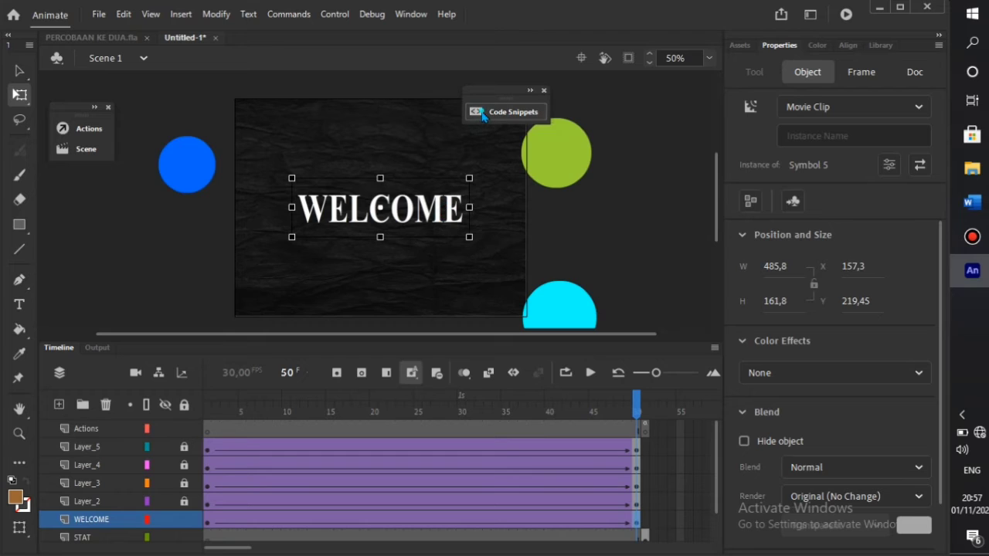
- Apply the Click to Go to Frame and Stop snippet to the WELCOME clip, auto-creating its instance name
{"action": "left_click", "coordinate": [506, 112]}
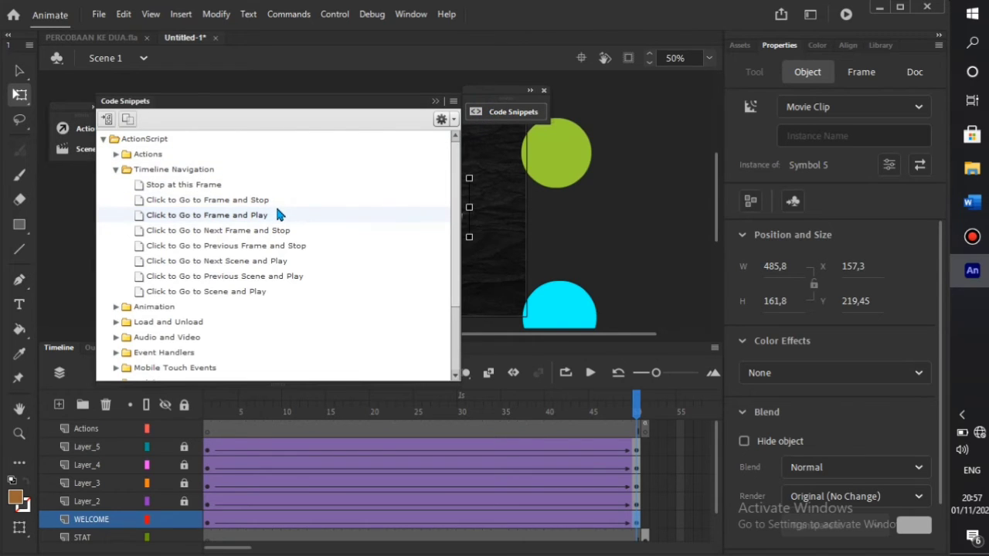
{"action": "left_click", "coordinate": [293, 215]}
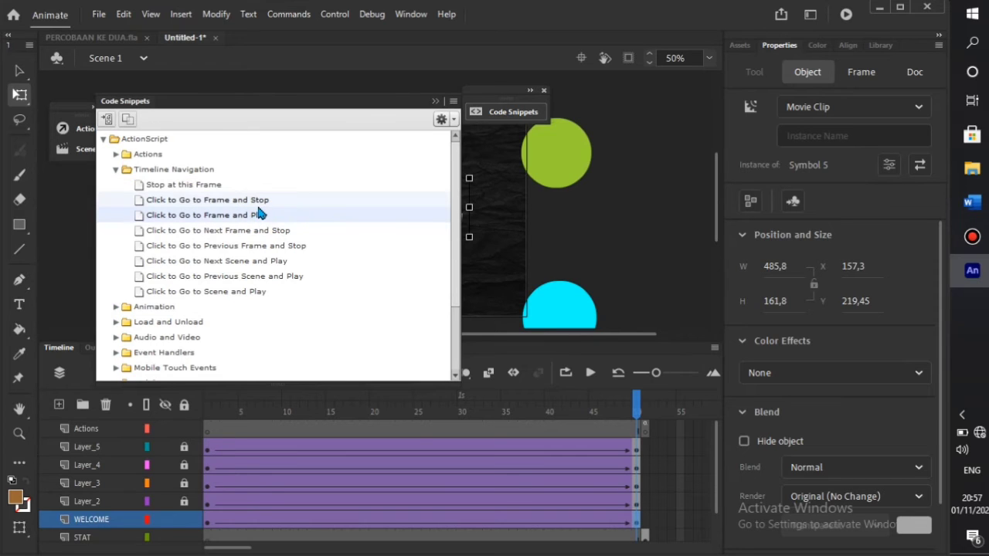
{"action": "double_click", "coordinate": [259, 203]}
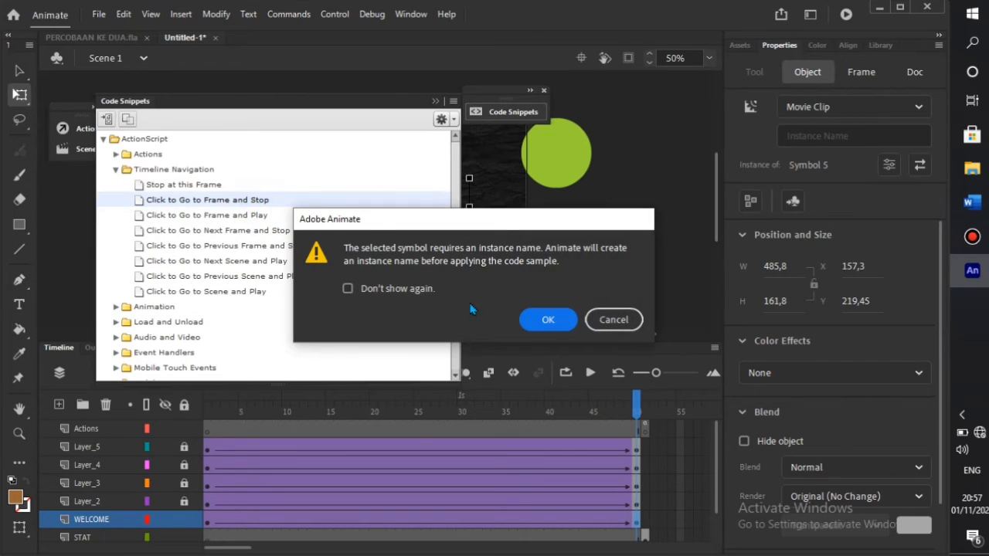
{"action": "left_click", "coordinate": [546, 320]}
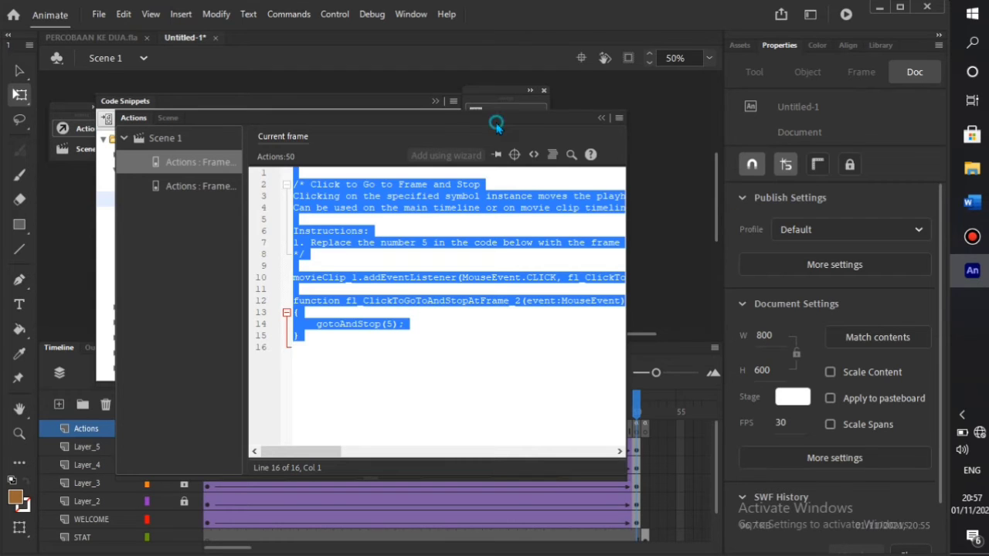
{"action": "left_click", "coordinate": [646, 148]}
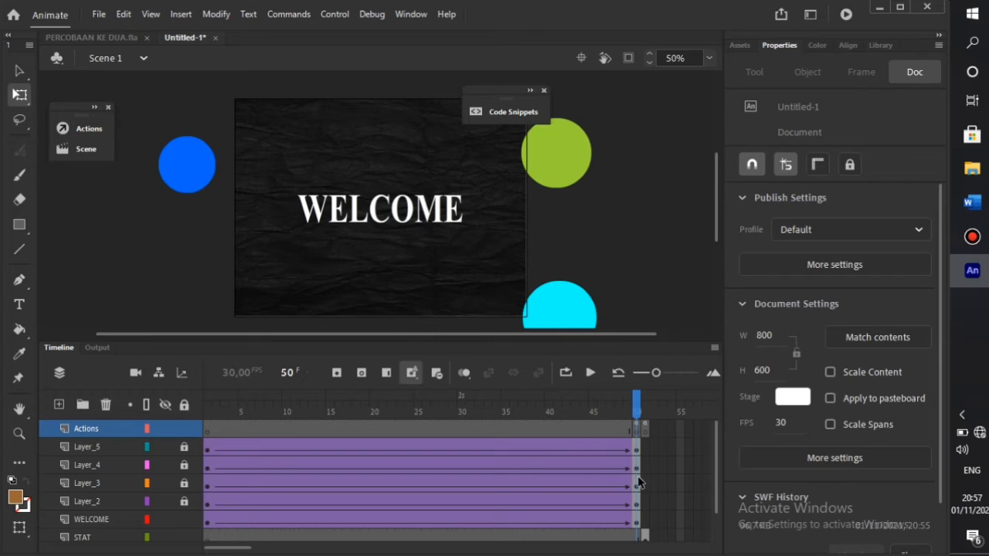
- Change the snippet's gotoAndStop(5) to gotoAndStop(51) and test the movie
{"action": "left_click", "coordinate": [638, 430]}
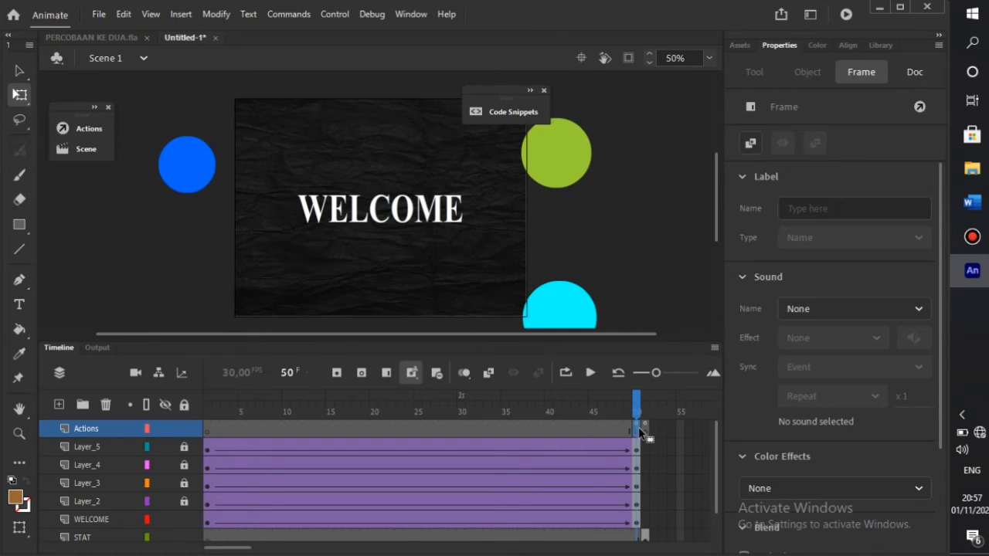
{"action": "key", "text": "F9"}
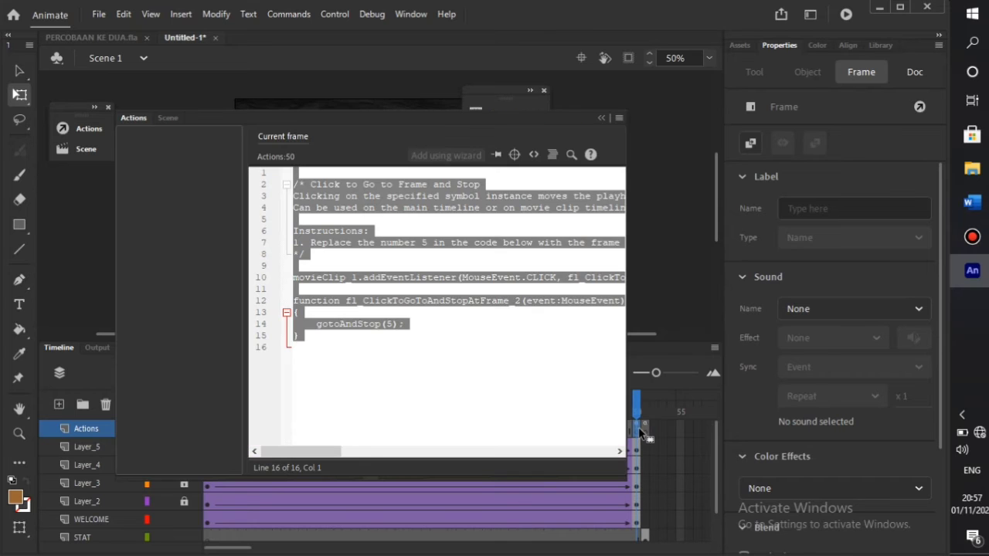
{"action": "key", "text": "ctrl+a"}
{"action": "left_click", "coordinate": [392, 324]}
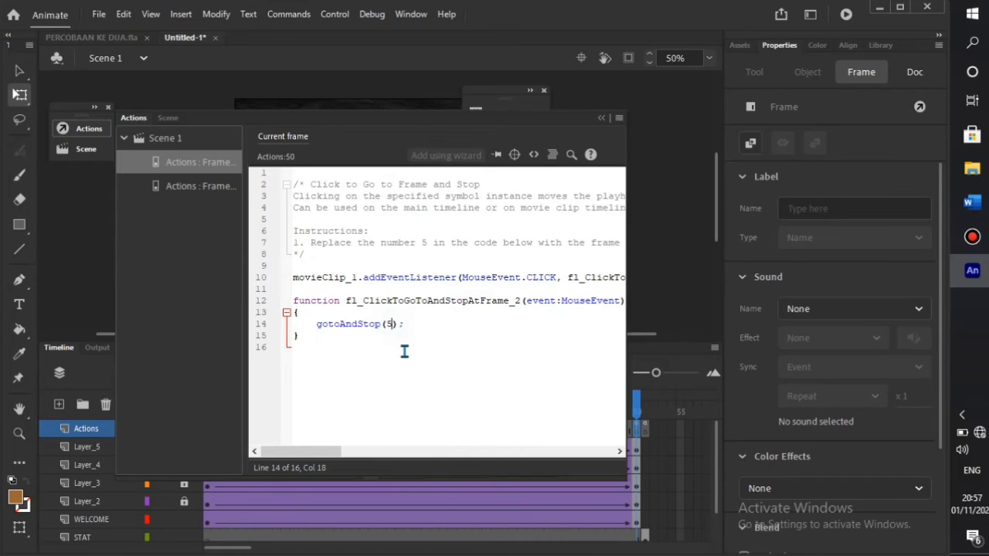
{"action": "type", "text": "1"}
{"action": "left_click", "coordinate": [649, 243]}
{"action": "key", "text": "ctrl+Return"}
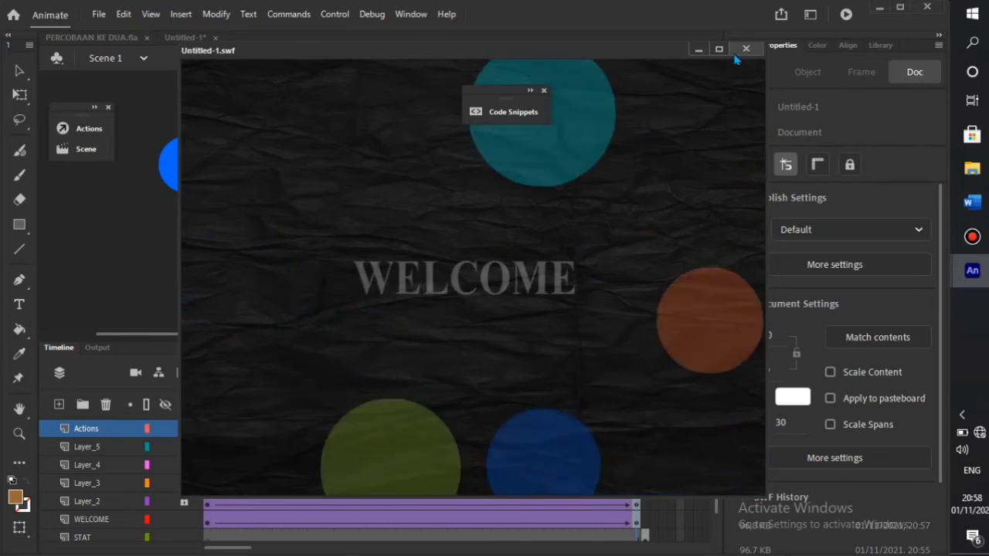
{"action": "left_click", "coordinate": [746, 49]}
{"action": "left_click", "coordinate": [637, 428]}
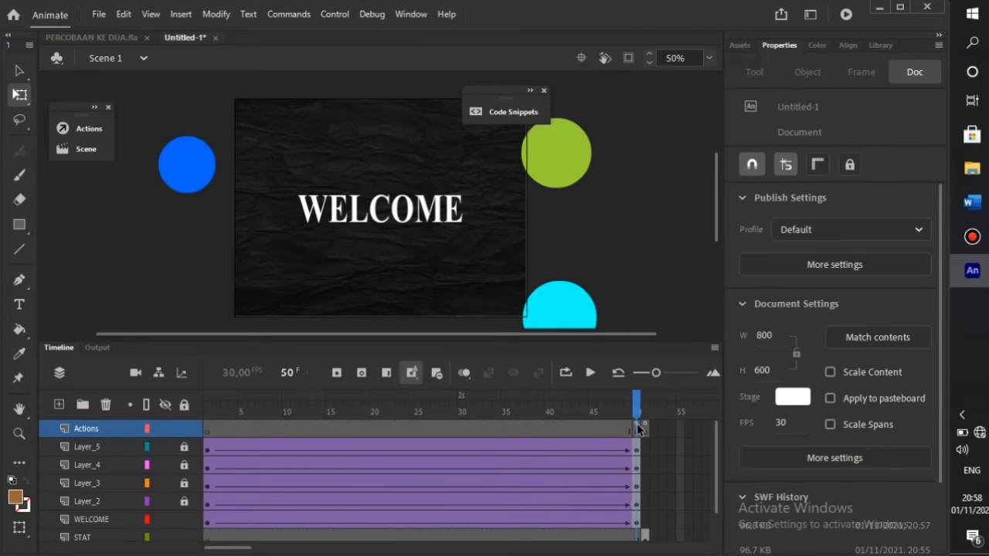
- Add stop(); on line 1 of the frame 51 Actions code and retest the movie
{"action": "left_click", "coordinate": [637, 427]}
{"action": "left_click", "coordinate": [646, 429]}
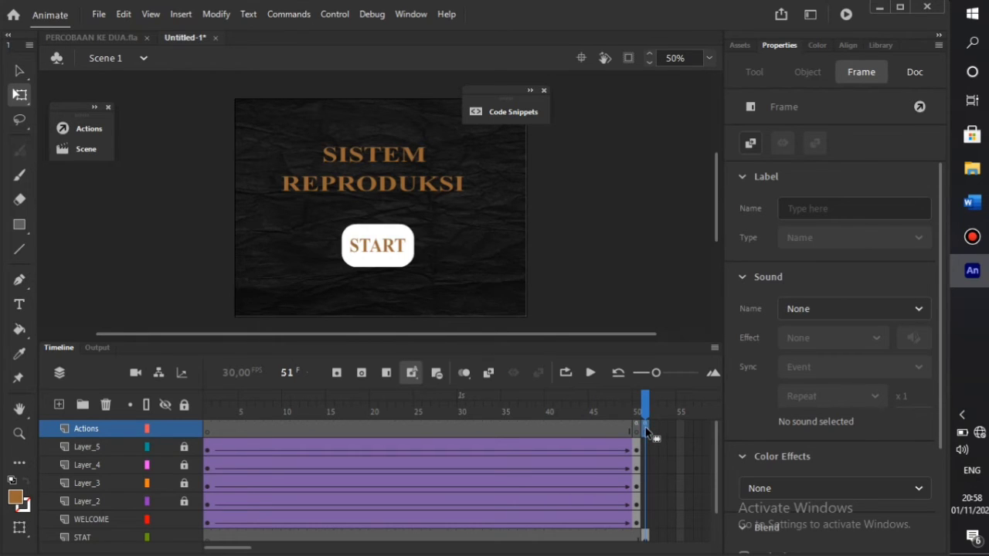
{"action": "key", "text": "F9"}
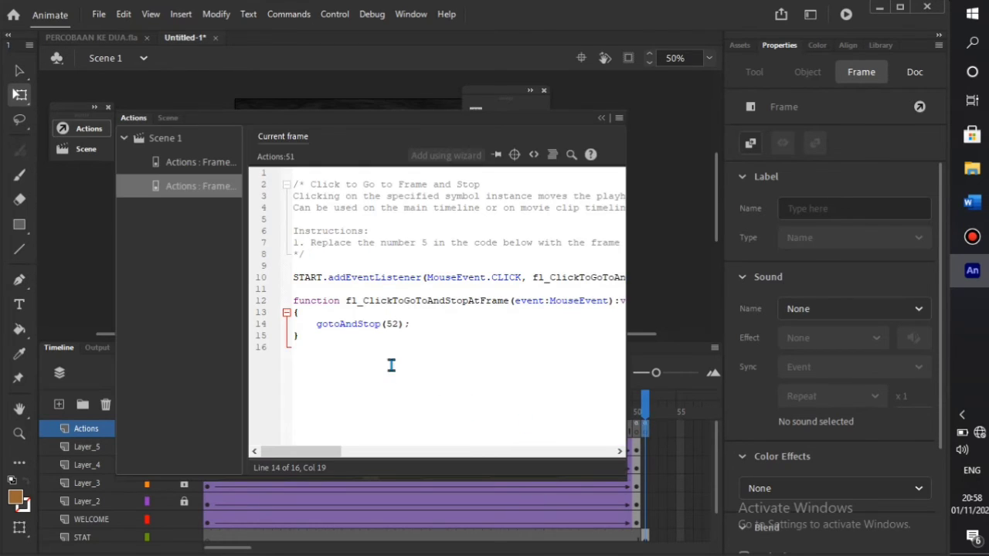
{"action": "left_click", "coordinate": [305, 173]}
{"action": "type", "text": "STOP"}
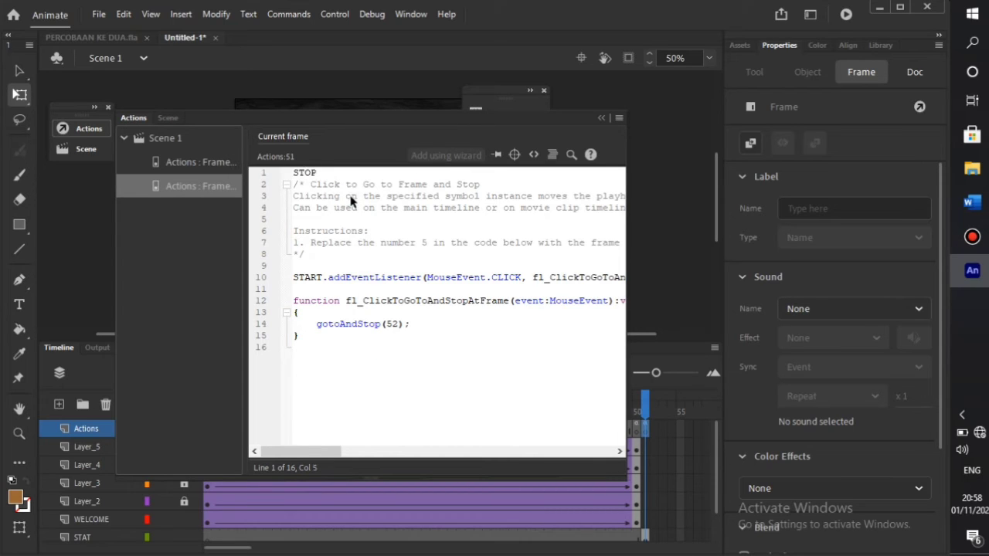
{"action": "key", "text": "BackSpace"}
{"action": "key", "text": "BackSpace"}
{"action": "key", "text": "BackSpace"}
{"action": "type", "text": "top"}
{"action": "key", "text": "Return"}
{"action": "key", "text": "Return"}
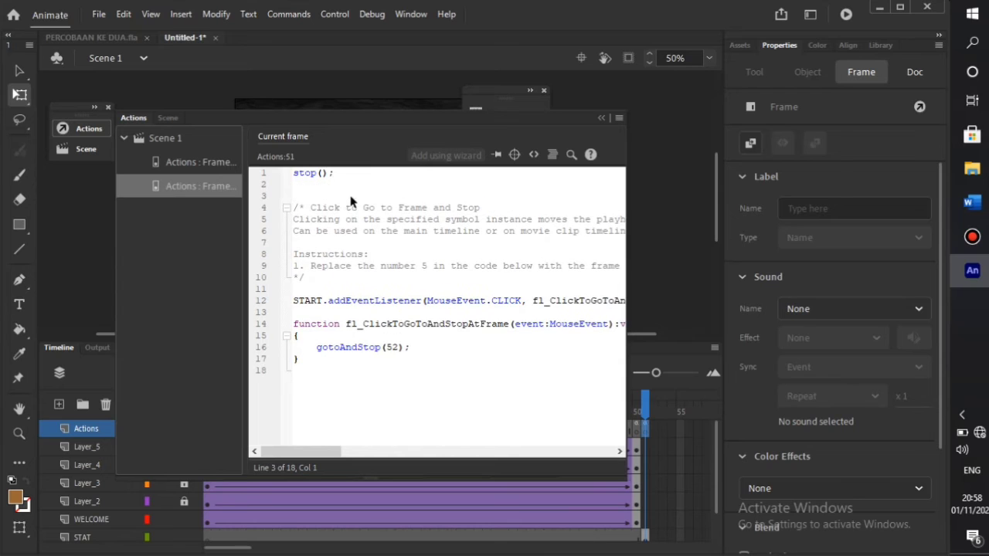
{"action": "left_click", "coordinate": [673, 248]}
{"action": "key", "text": "ctrl+Return"}
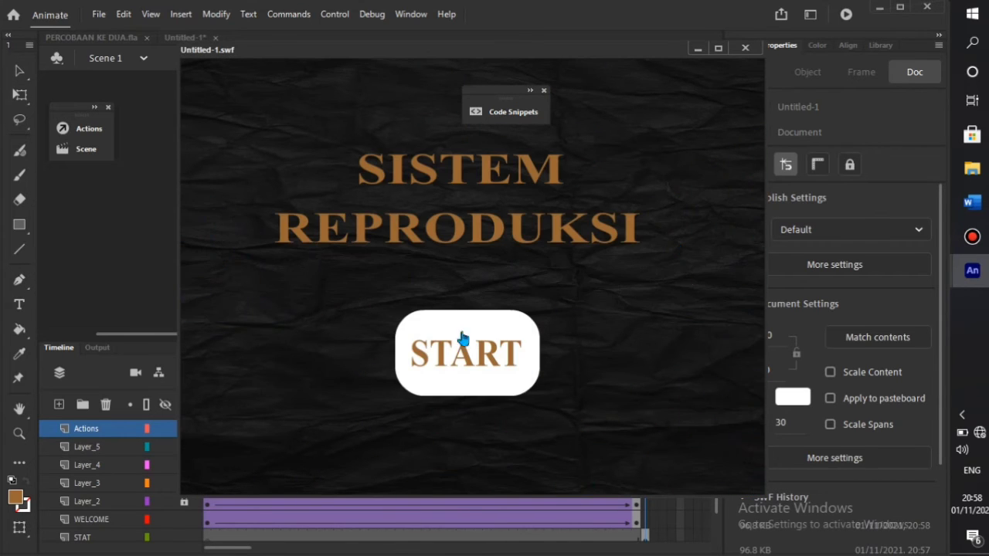
{"action": "left_click", "coordinate": [450, 365]}
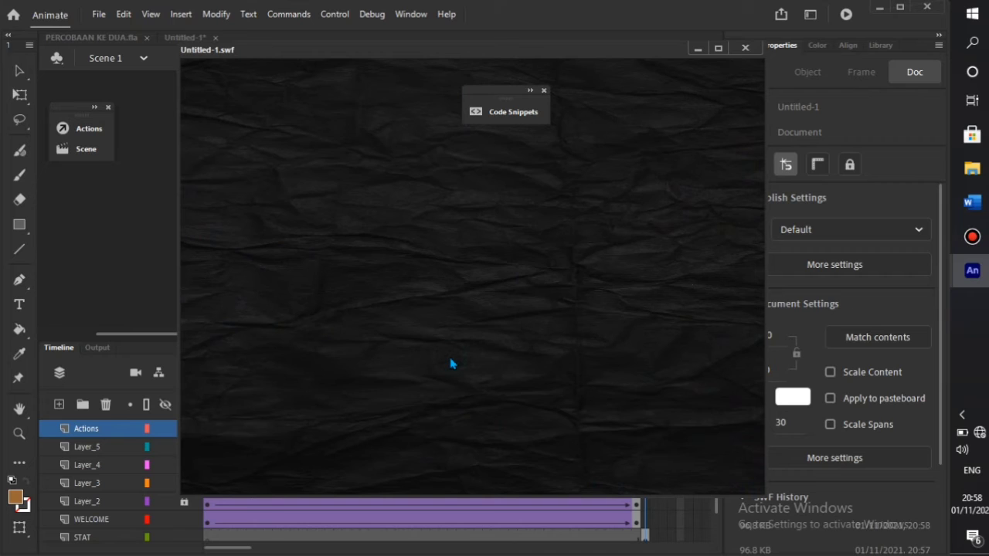
{"action": "left_click", "coordinate": [745, 48]}
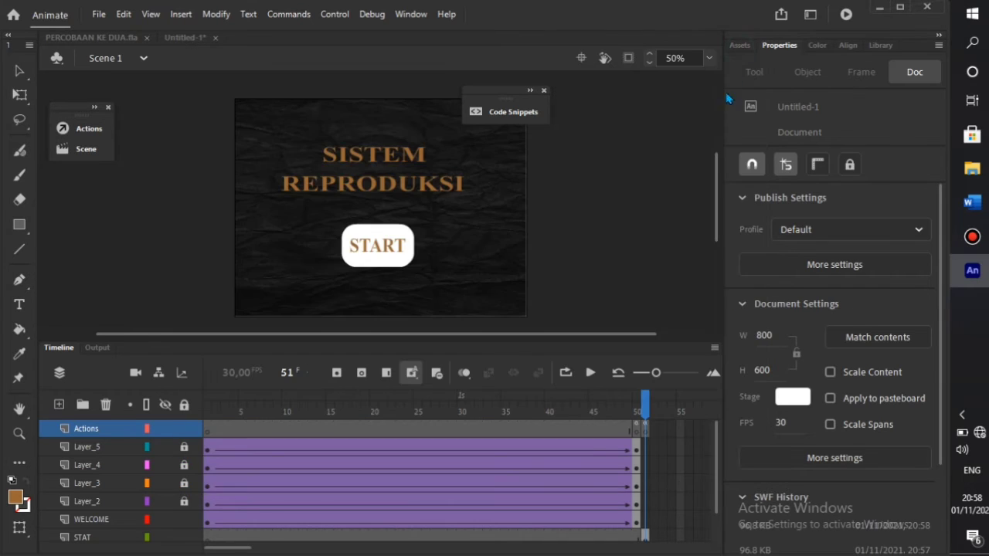
- At frame 52, unlock the BAC layer and create a static text box on the pasteboard
{"action": "scroll", "coordinate": [645, 526], "scroll_direction": "down", "scroll_amount": 1}
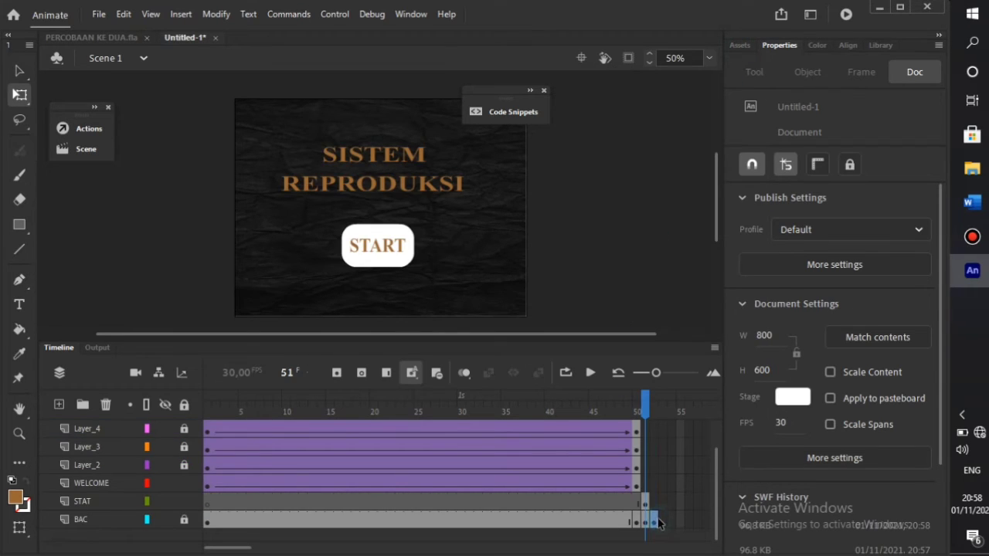
{"action": "left_click", "coordinate": [651, 521]}
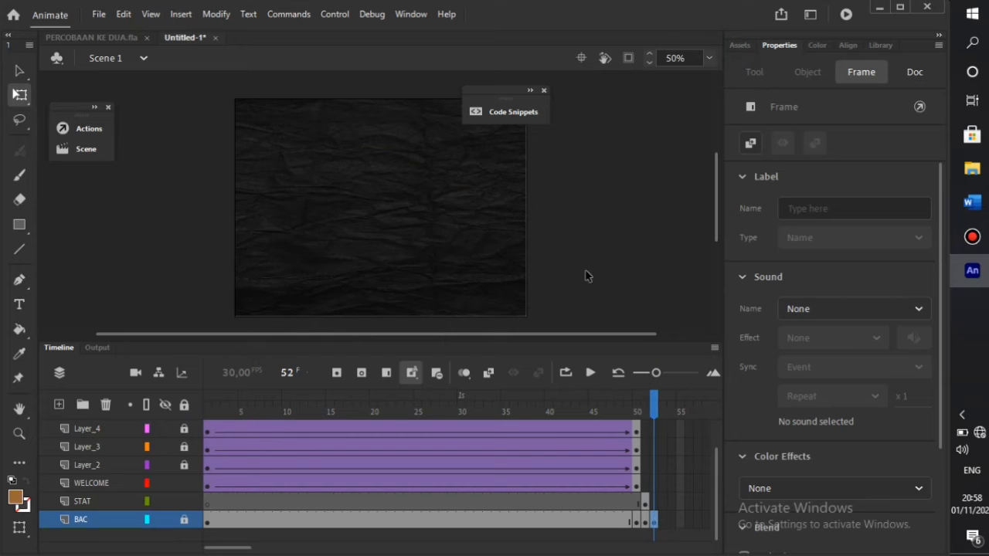
{"action": "left_click", "coordinate": [19, 305]}
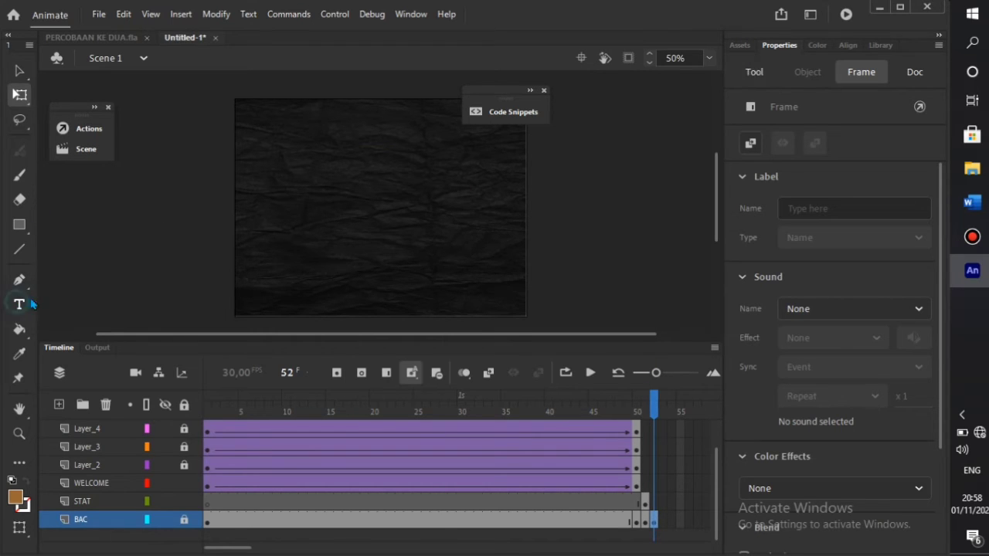
{"action": "left_click", "coordinate": [309, 193]}
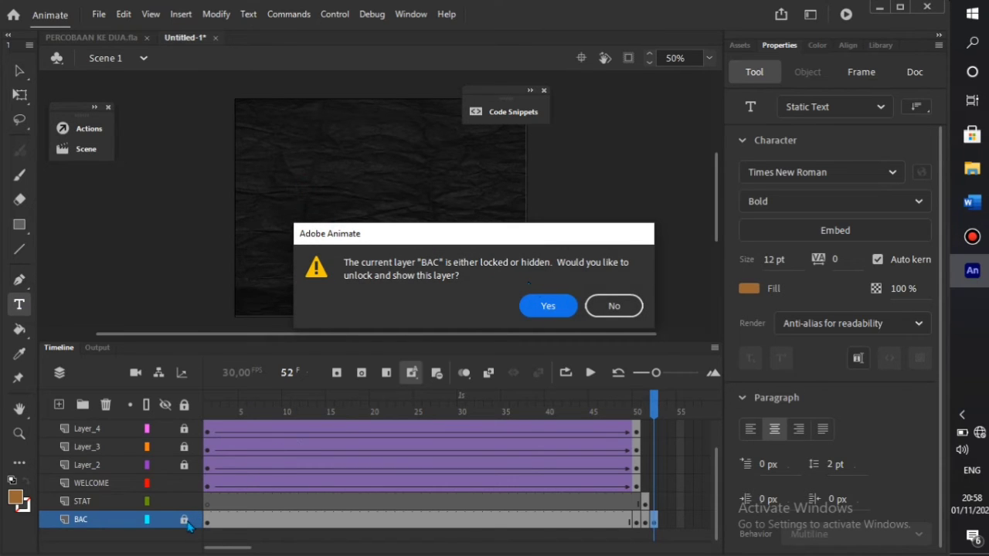
{"action": "left_click", "coordinate": [560, 309]}
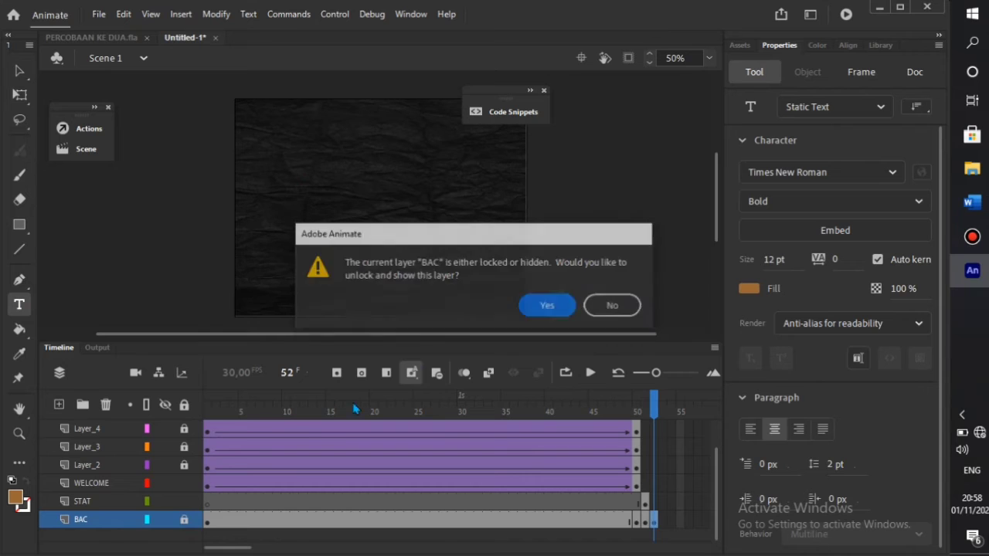
{"action": "left_click", "coordinate": [186, 521]}
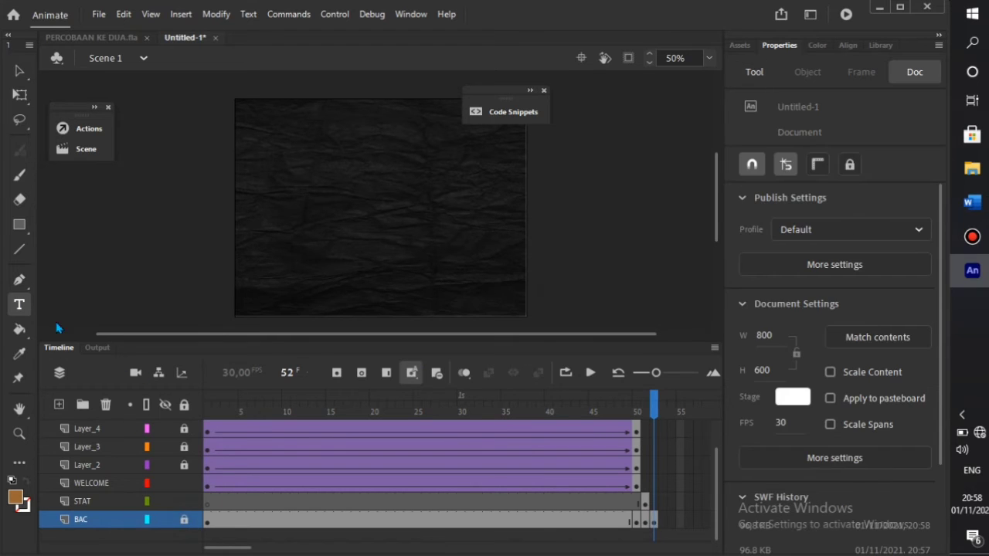
{"action": "left_click", "coordinate": [289, 201]}
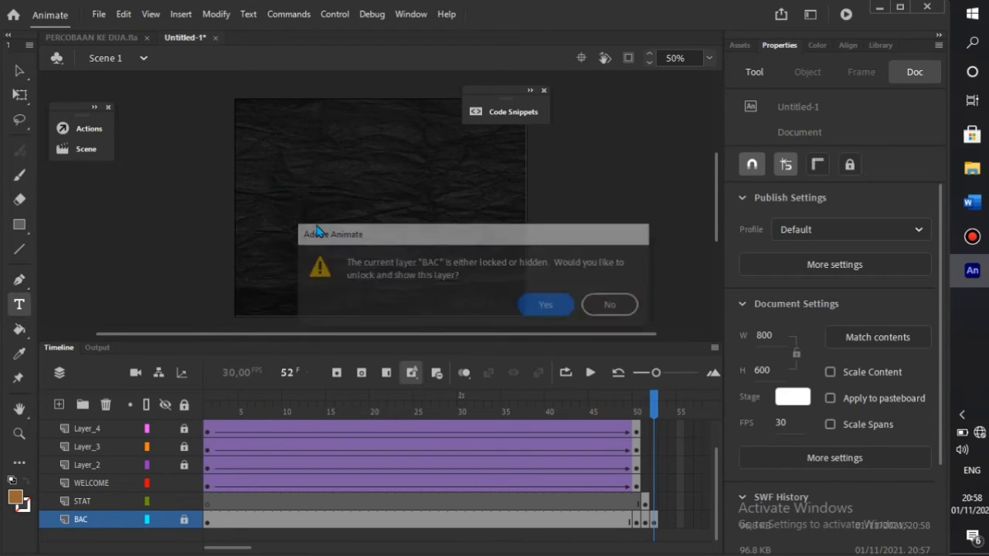
{"action": "left_click", "coordinate": [544, 304]}
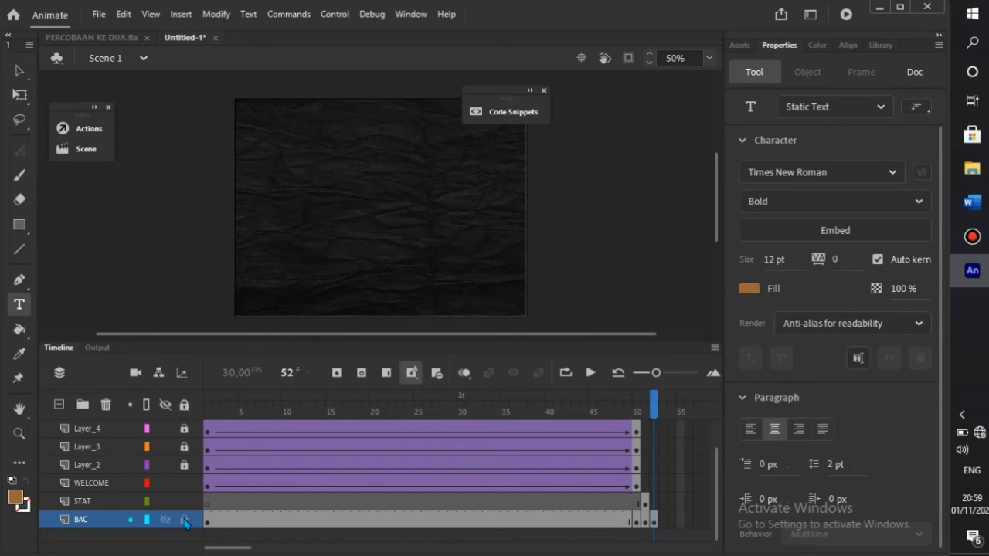
{"action": "left_click", "coordinate": [151, 267]}
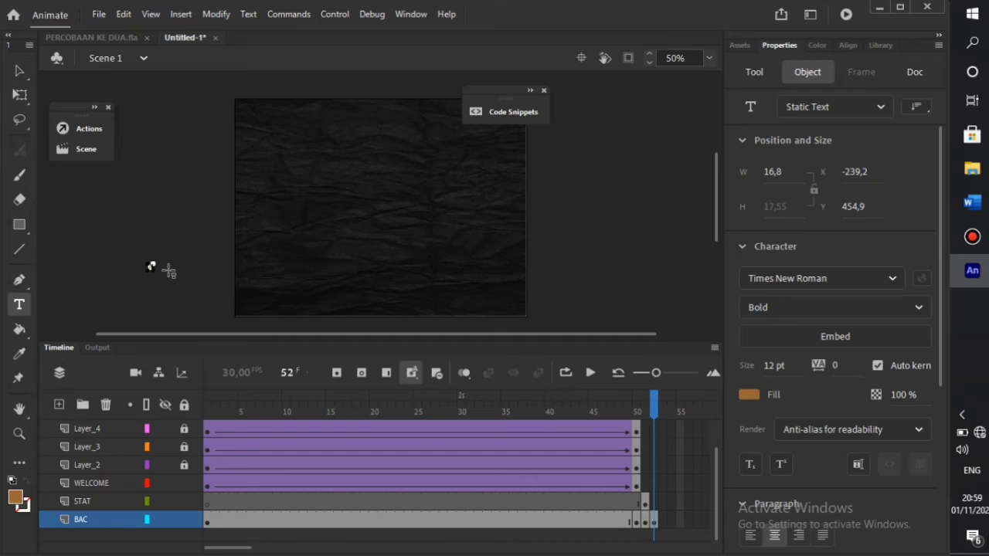
{"action": "left_click", "coordinate": [15, 95]}
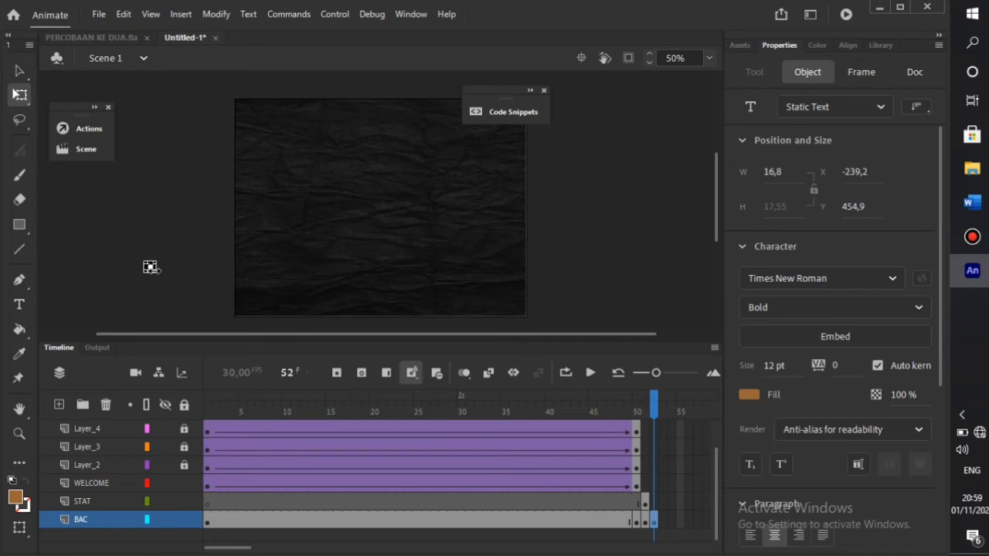
- Widen the 'ok' text box, centre it on the stage, and test the movie
{"action": "left_click_drag", "start_coordinate": [150, 266], "coordinate": [425, 230]}
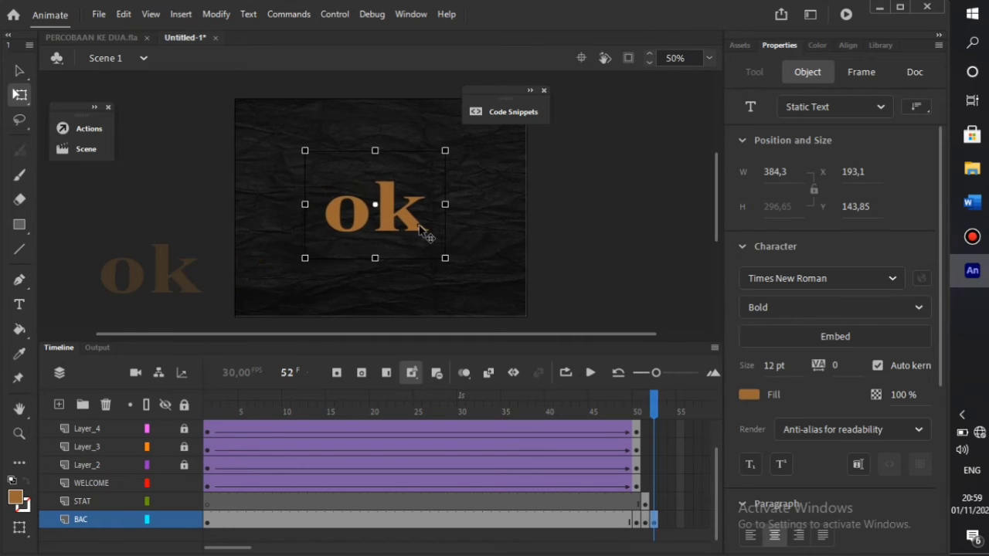
{"action": "left_click", "coordinate": [589, 231]}
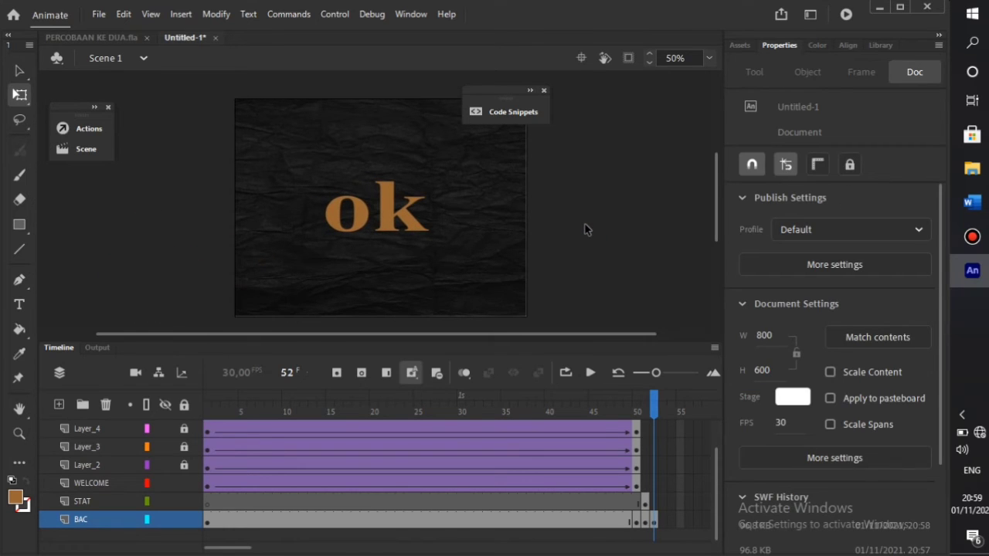
{"action": "key", "text": "ctrl+Return"}
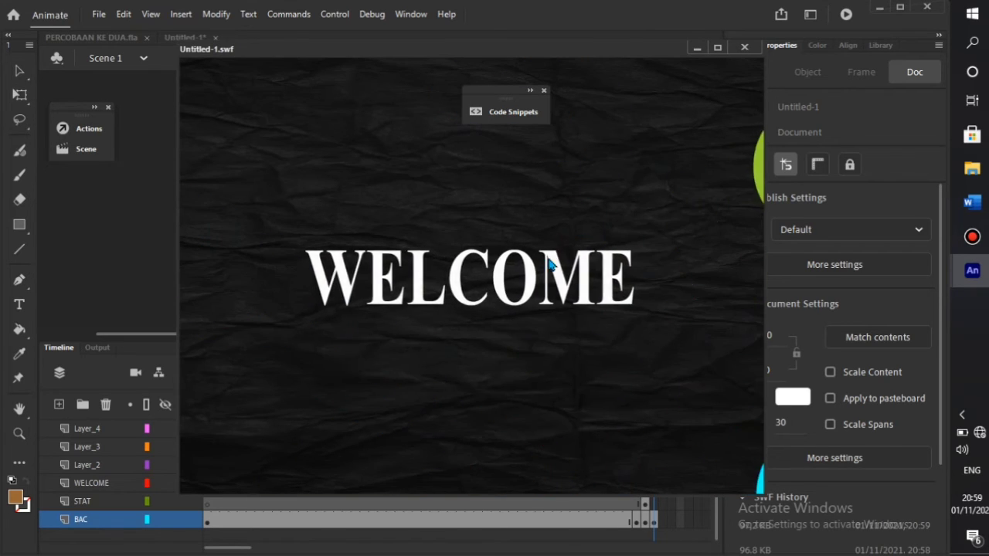
- Advance the test past WELCOME to 'ok', then close the preview and Code Snippets panel
{"action": "left_click", "coordinate": [499, 330]}
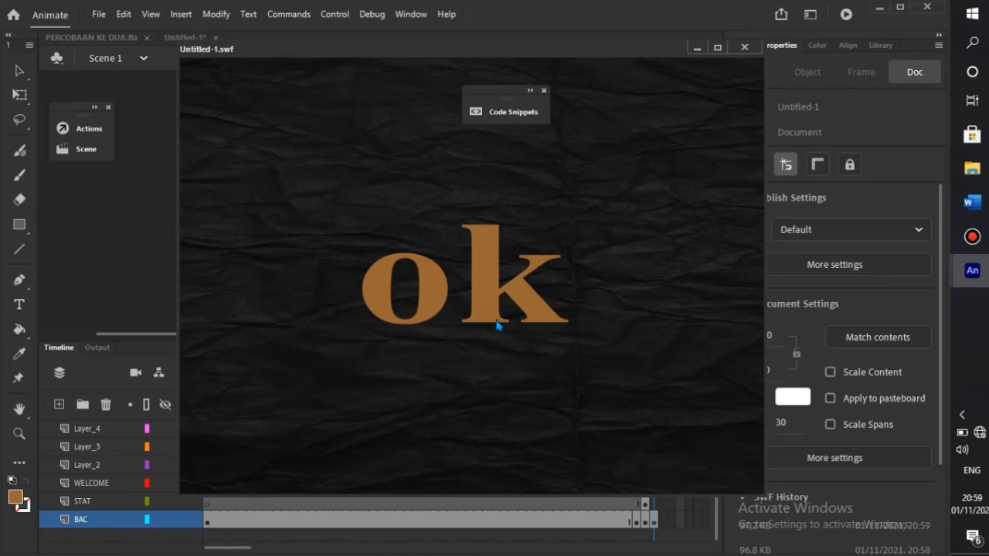
{"action": "left_click", "coordinate": [744, 48]}
{"action": "left_click", "coordinate": [543, 90]}
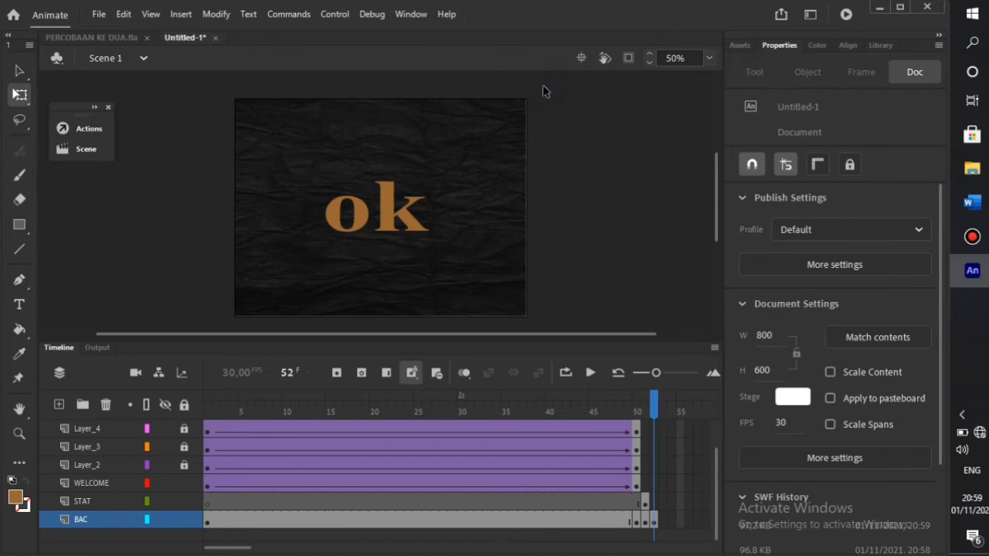
- Publish the movie twice with File > Publish
{"action": "left_click", "coordinate": [99, 15]}
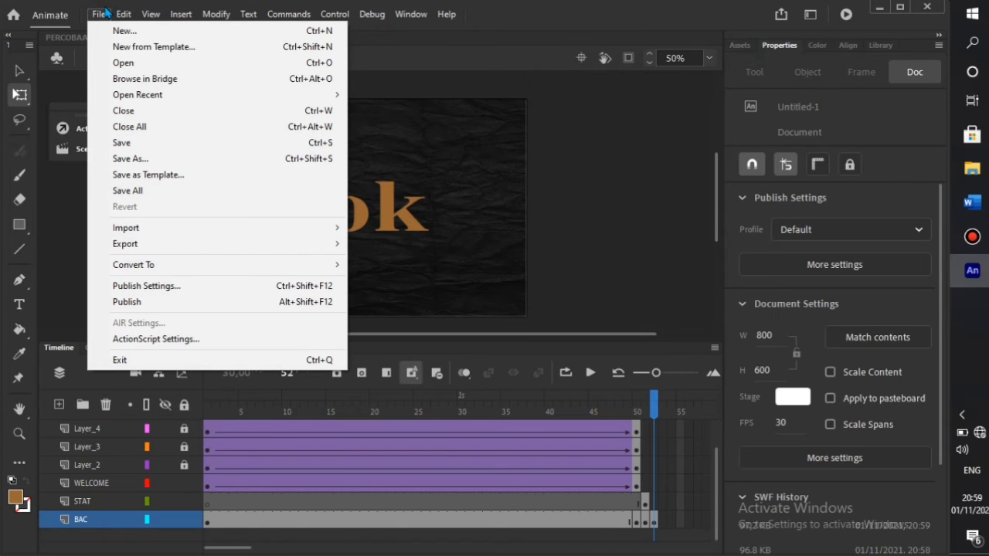
{"action": "left_click", "coordinate": [105, 13]}
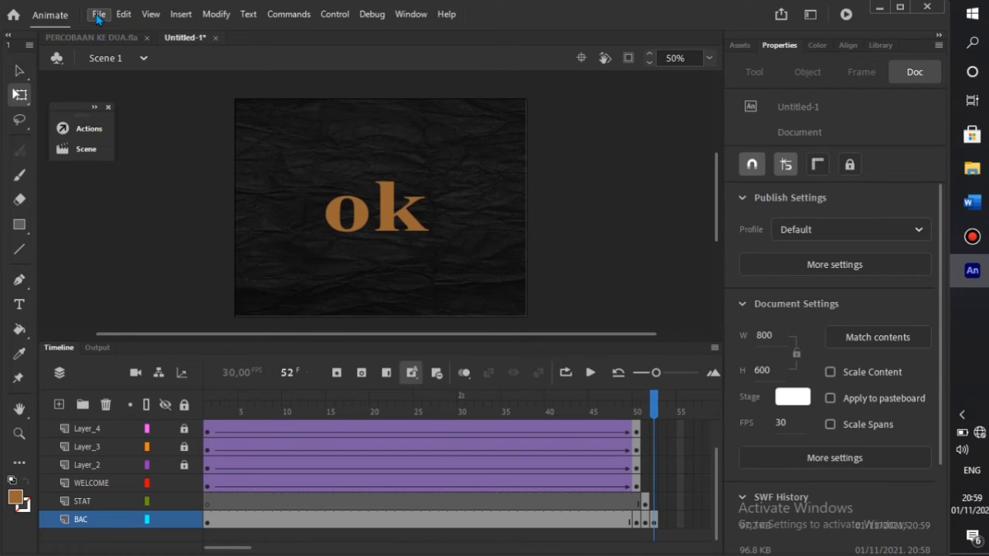
{"action": "left_click", "coordinate": [98, 15]}
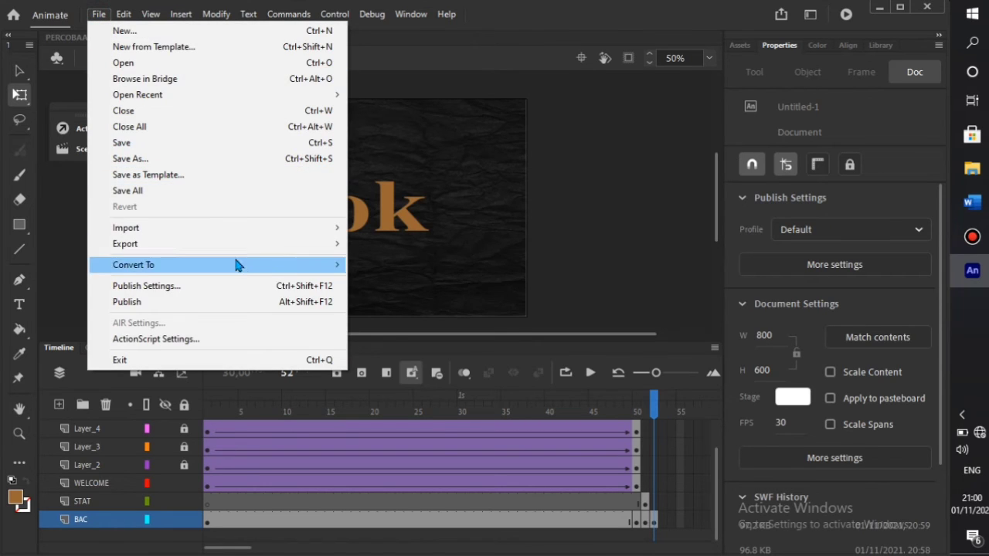
{"action": "left_click", "coordinate": [255, 305]}
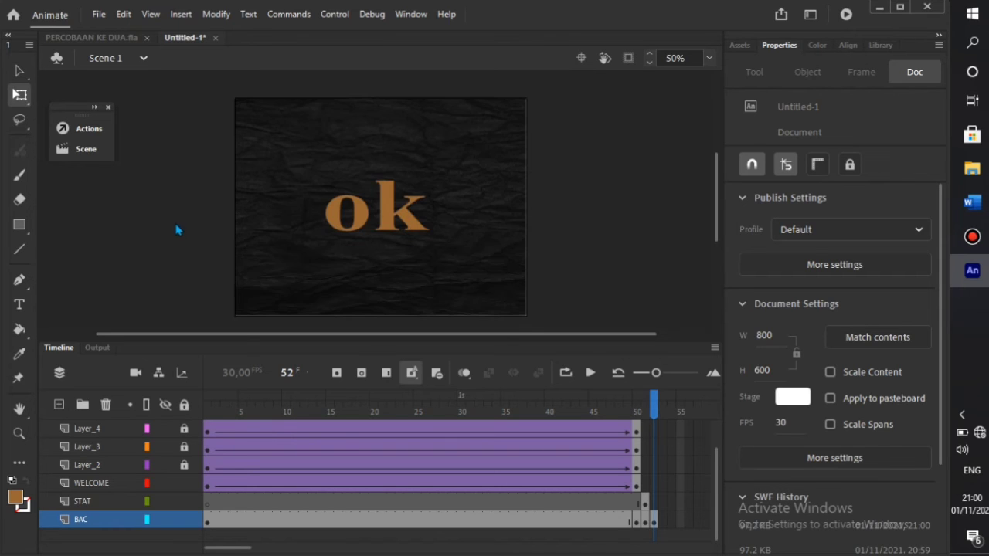
{"action": "left_click", "coordinate": [99, 14]}
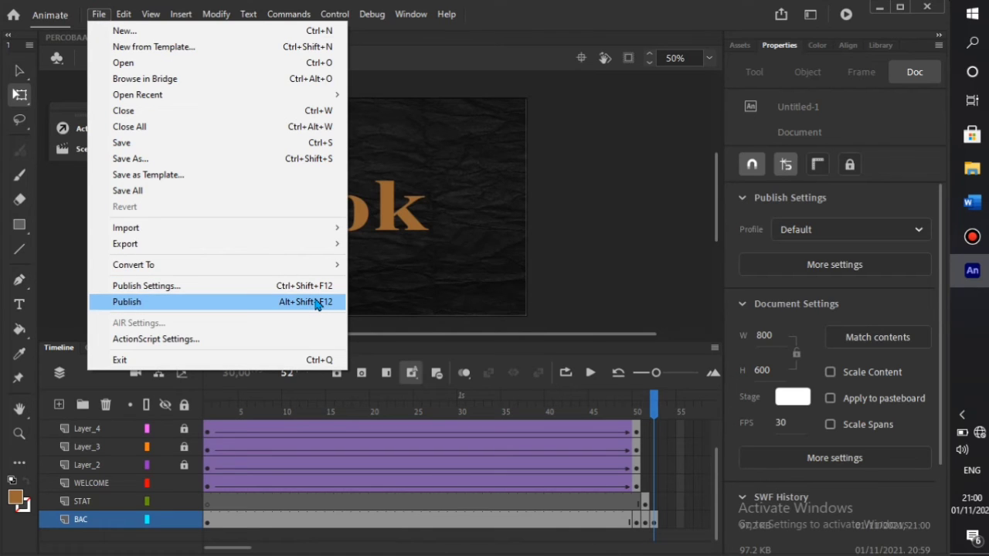
{"action": "left_click", "coordinate": [66, 282]}
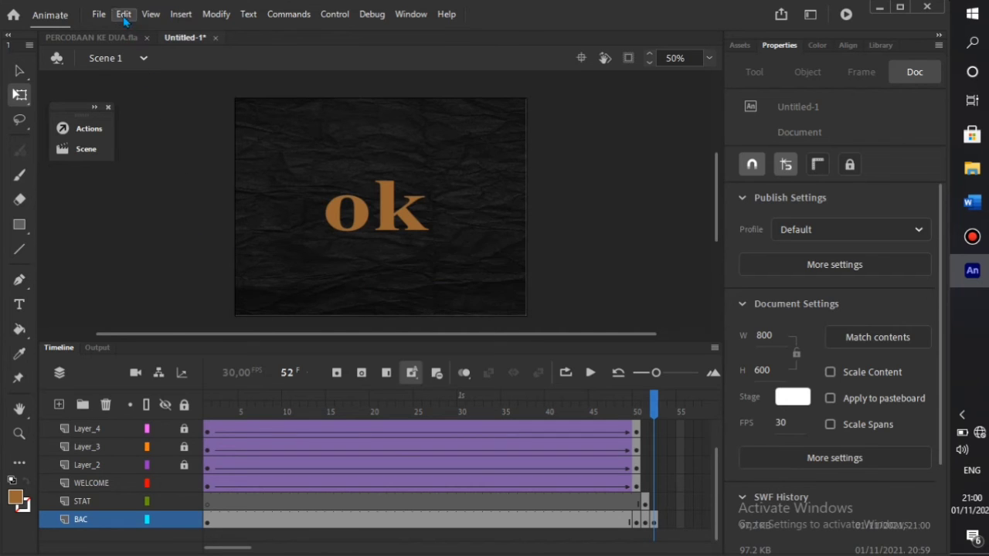
{"action": "left_click", "coordinate": [100, 14]}
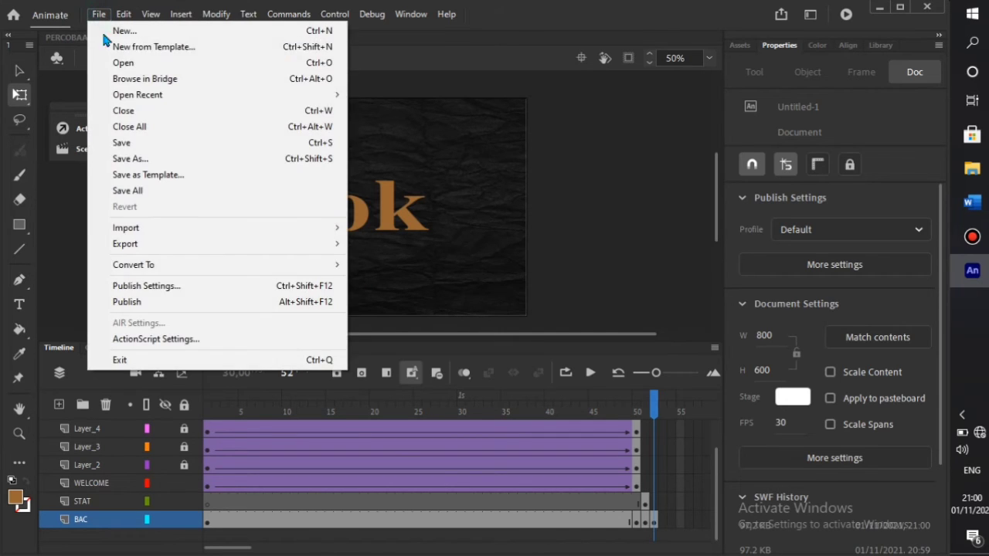
{"action": "left_click", "coordinate": [176, 302]}
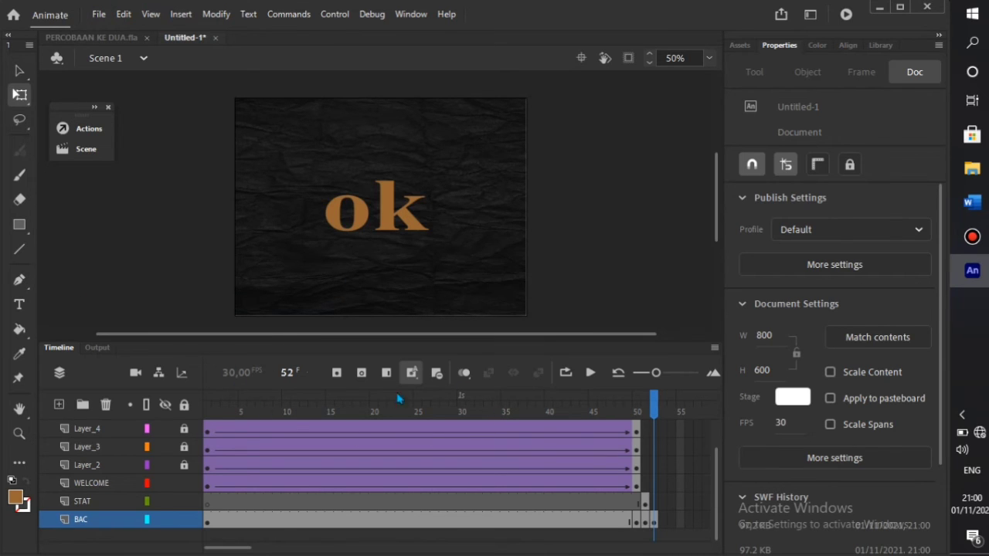
- Scrub the timeline from frames 25–46 back to frame 12 to review the animation
{"action": "left_click_drag", "start_coordinate": [653, 415], "coordinate": [399, 431]}
{"action": "left_click_drag", "start_coordinate": [467, 434], "coordinate": [303, 452]}
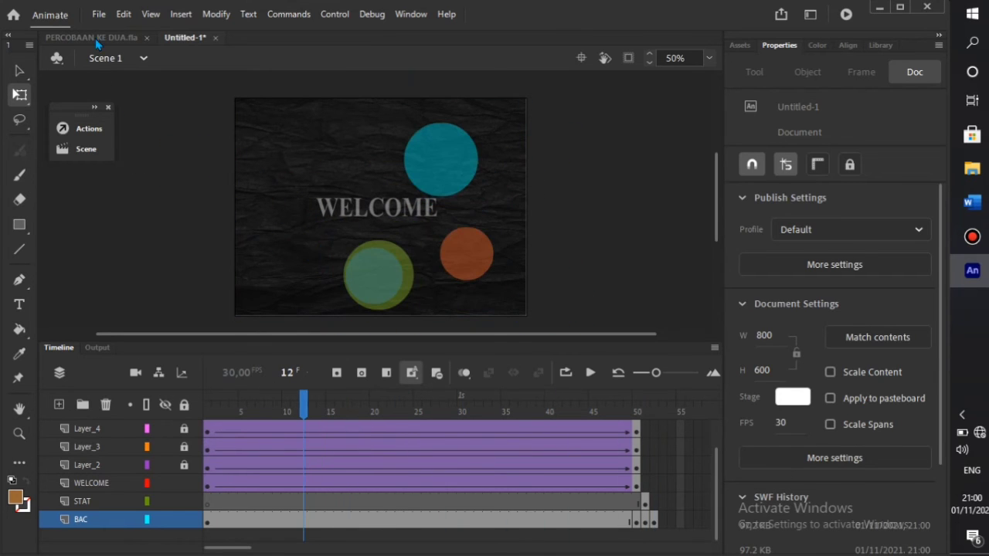
{"action": "left_click", "coordinate": [99, 14]}
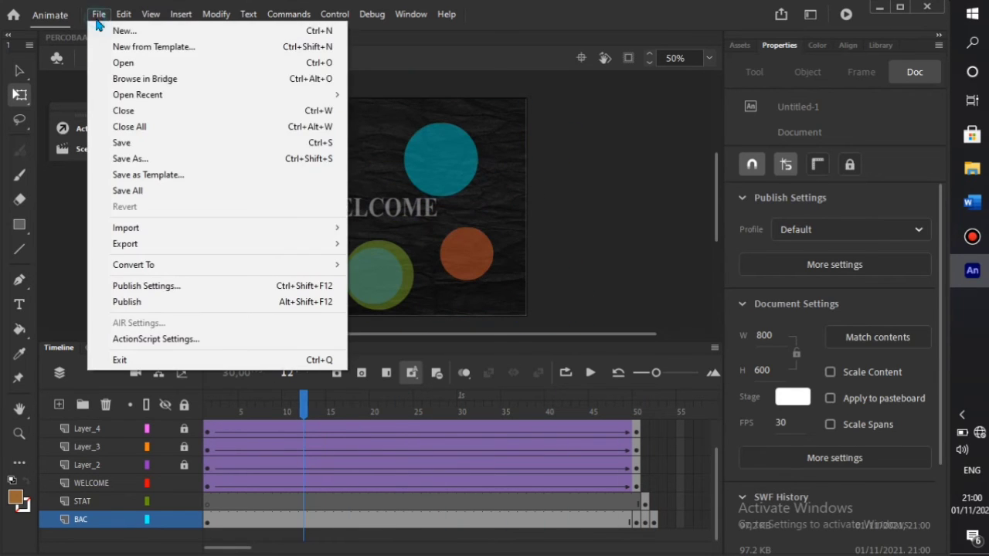
- Save the document under the name 'tutorial' in the pembuatan media folder, creating tutorial.fla
{"action": "left_click", "coordinate": [131, 160]}
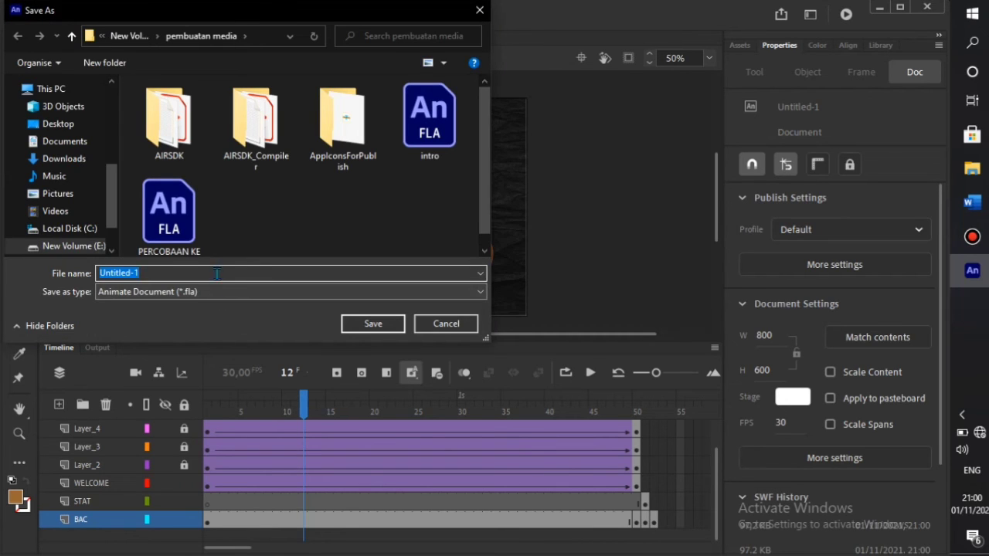
{"action": "type", "text": "tutorial"}
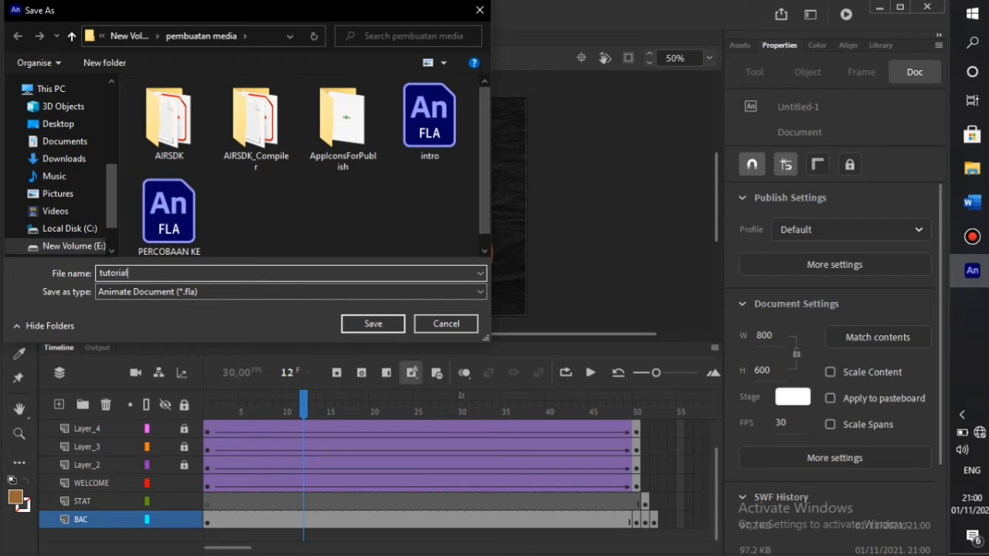
{"action": "left_click", "coordinate": [363, 323]}
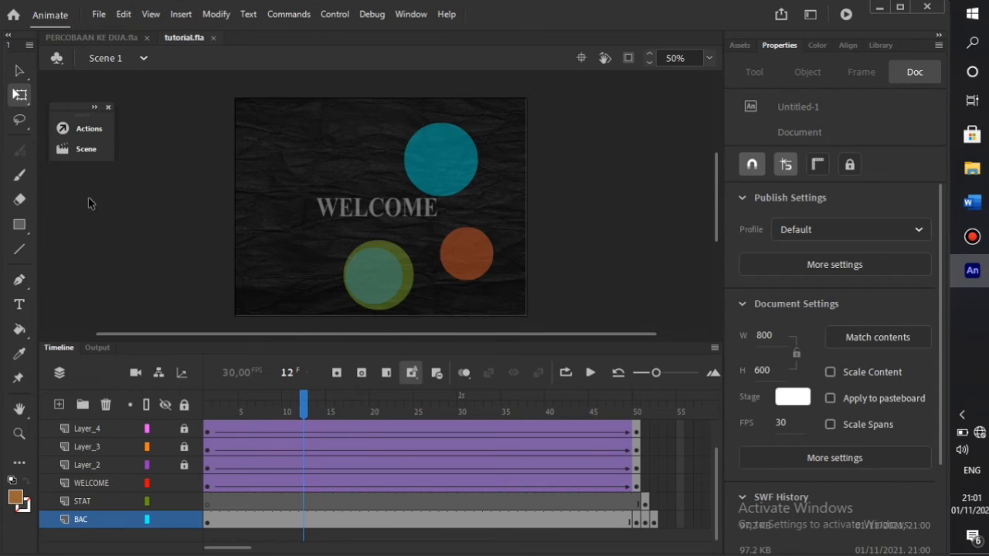
- In Publish Settings, set the target to AIR 32.0.0.116 for Android and reposition the dialog
{"action": "left_click", "coordinate": [99, 14]}
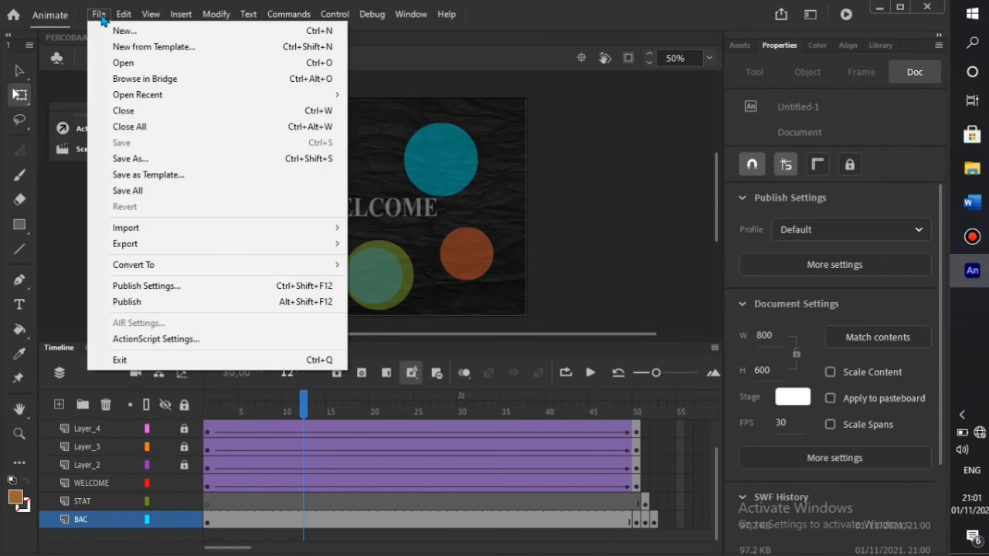
{"action": "left_click", "coordinate": [299, 287]}
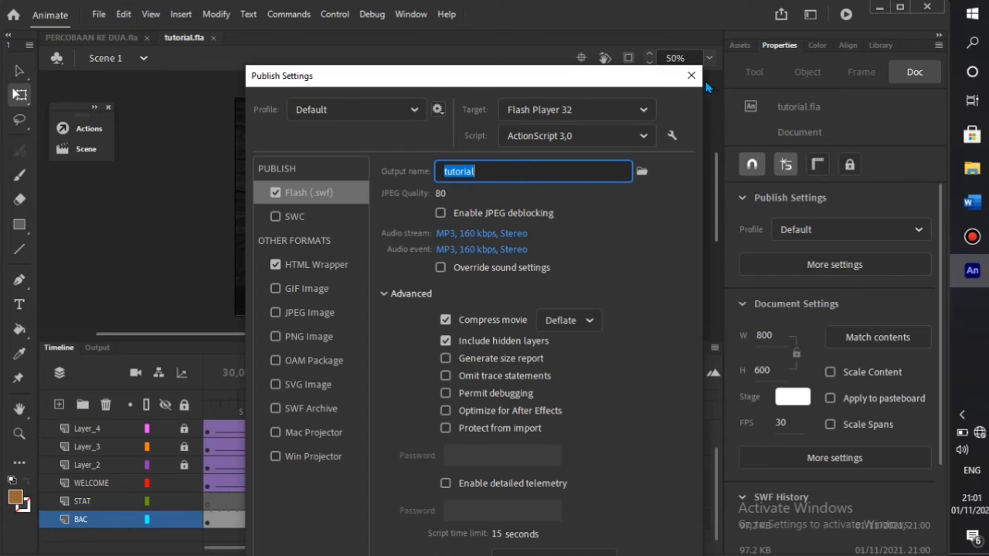
{"action": "left_click", "coordinate": [644, 113]}
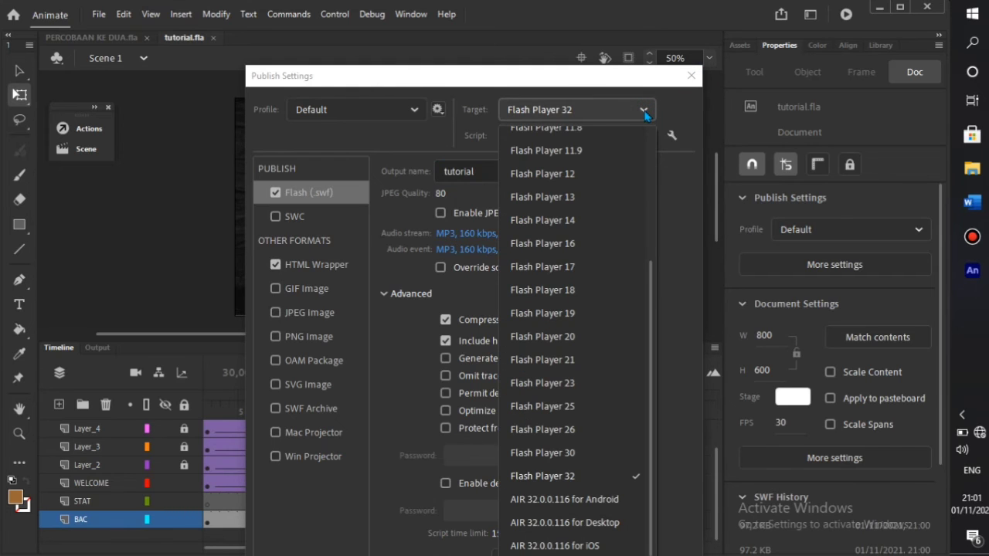
{"action": "left_click", "coordinate": [602, 502]}
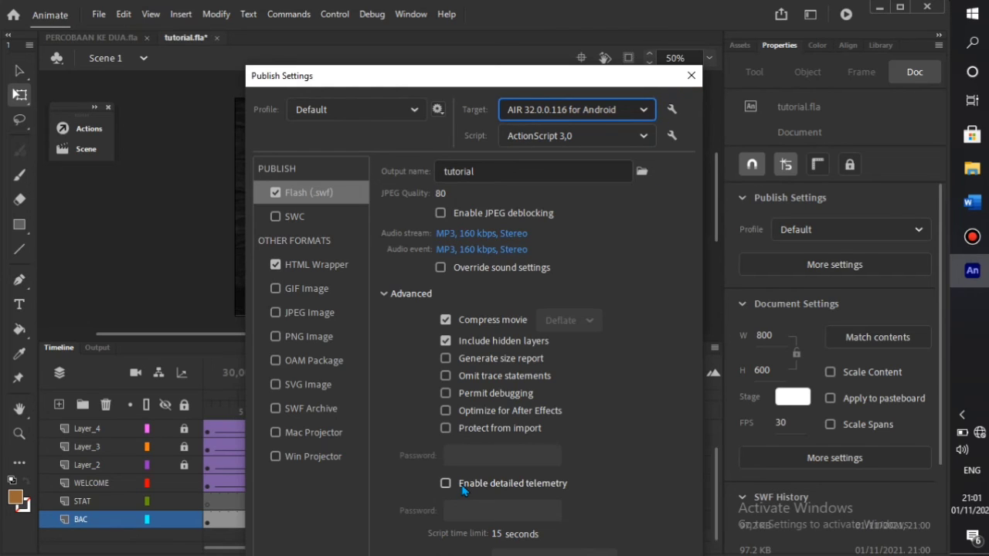
{"action": "left_click_drag", "start_coordinate": [488, 80], "coordinate": [513, 35]}
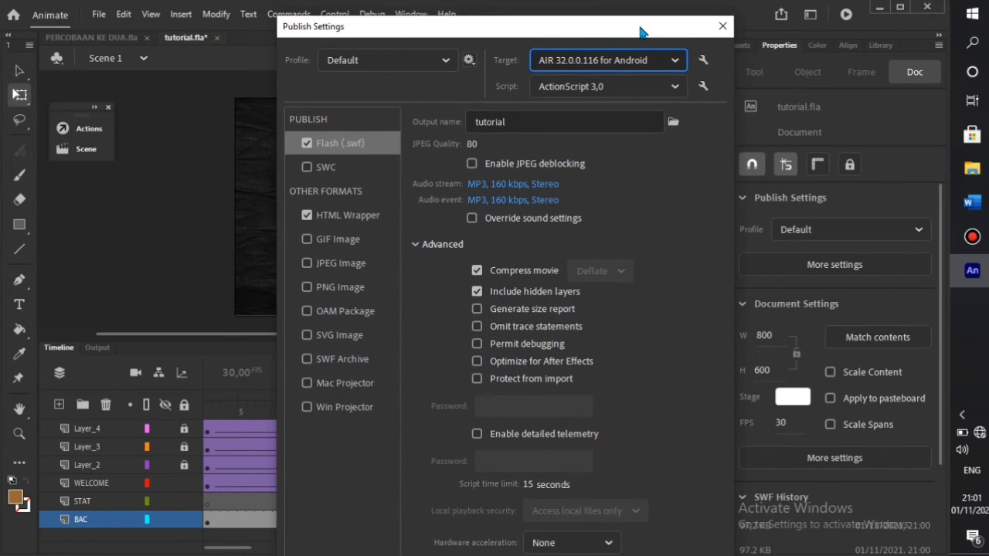
{"action": "left_click_drag", "start_coordinate": [649, 32], "coordinate": [591, 17]}
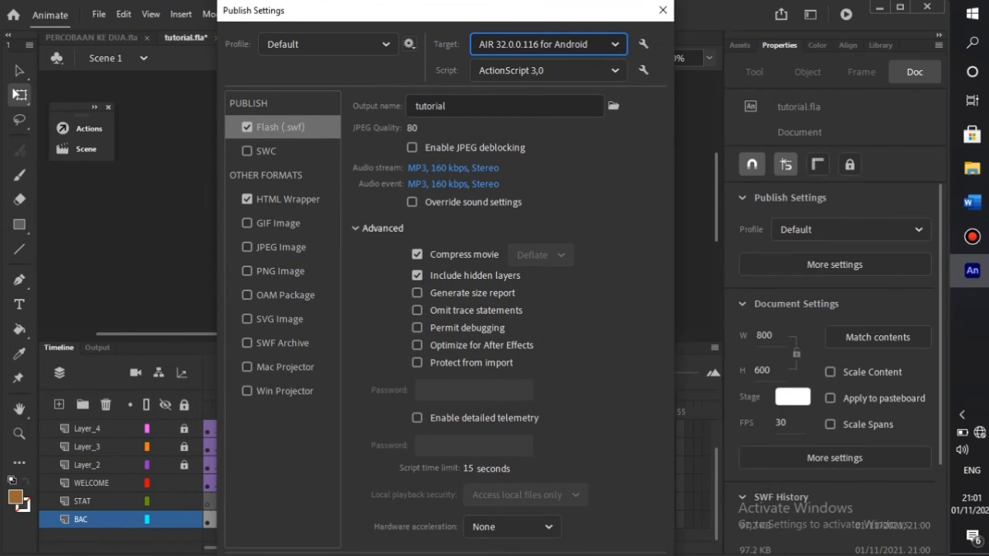
{"action": "mouse_move", "coordinate": [482, 18]}
{"action": "left_mouse_down"}
{"action": "mouse_move", "coordinate": [482, 7]}
{"action": "mouse_move", "coordinate": [488, 15]}
{"action": "left_mouse_up"}
{"action": "left_click_drag", "start_coordinate": [333, 17], "coordinate": [339, 44]}
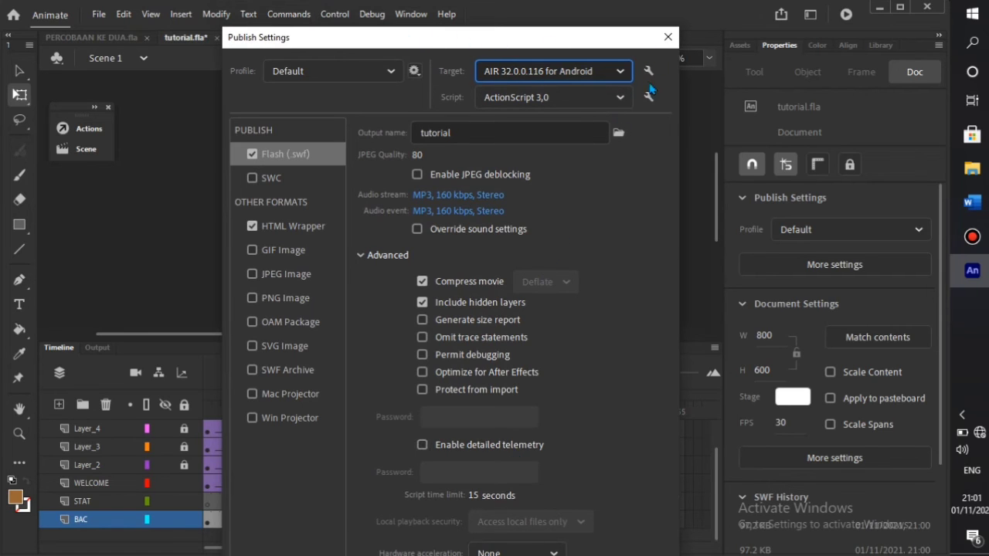
{"action": "left_click_drag", "start_coordinate": [625, 47], "coordinate": [595, 16]}
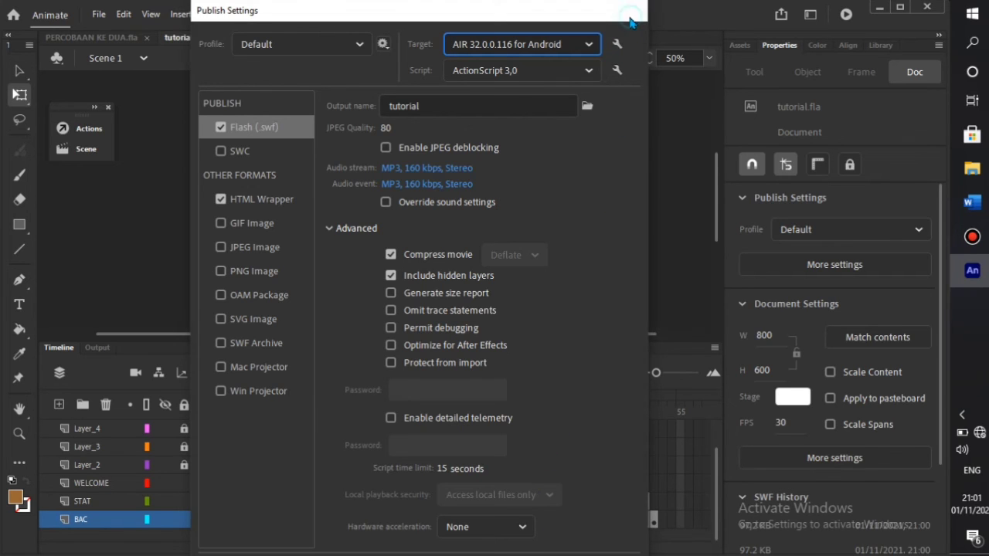
- Close Publish Settings, maximize the Animate window, and reopen Publish Settings showing output tutorial
{"action": "left_click", "coordinate": [635, 11]}
{"action": "left_click", "coordinate": [99, 14]}
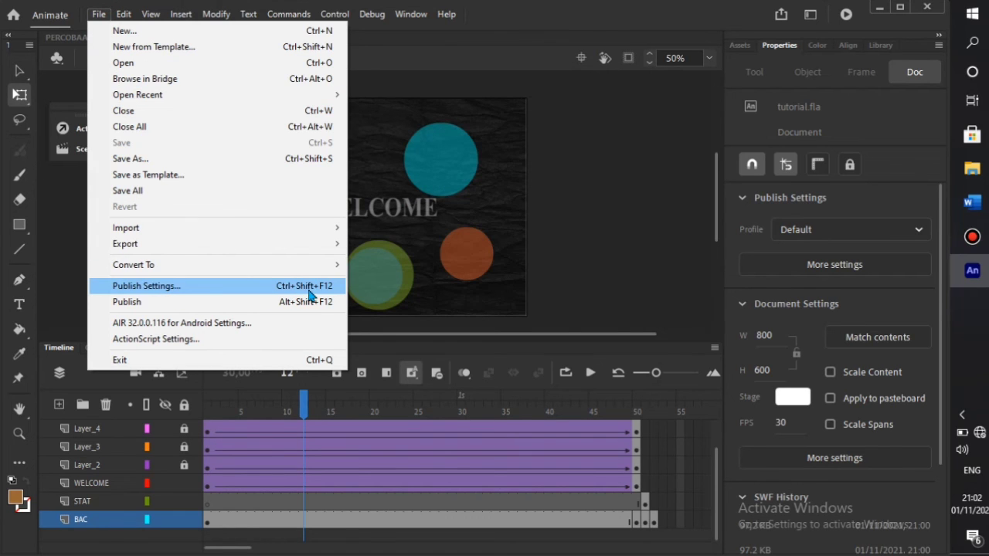
{"action": "left_click", "coordinate": [894, 9]}
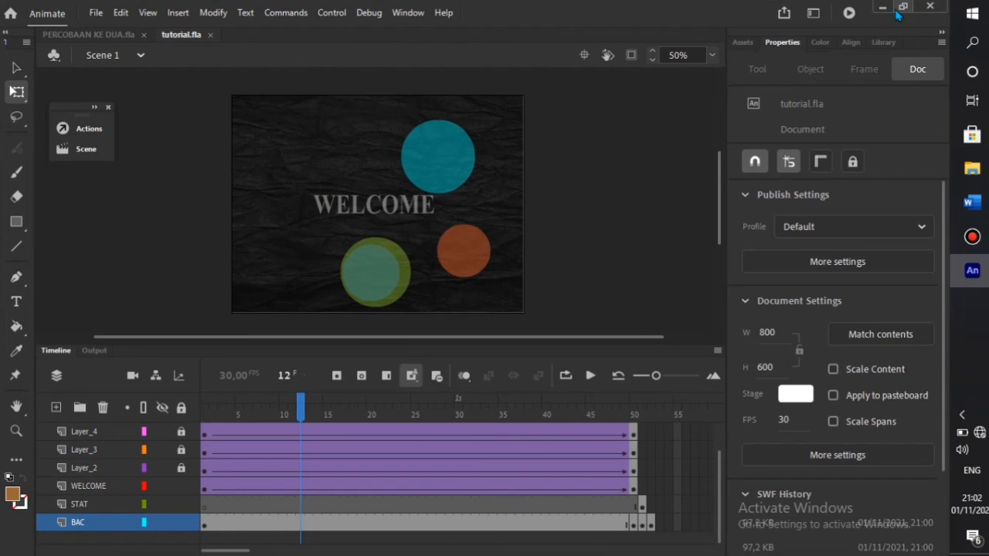
{"action": "left_click", "coordinate": [901, 10]}
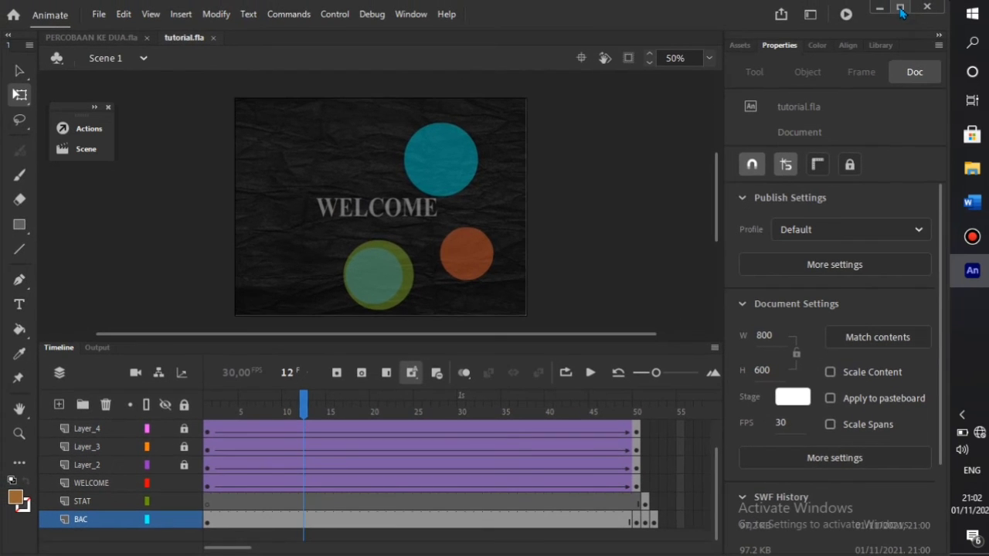
{"action": "left_click", "coordinate": [95, 13]}
{"action": "left_click", "coordinate": [269, 286]}
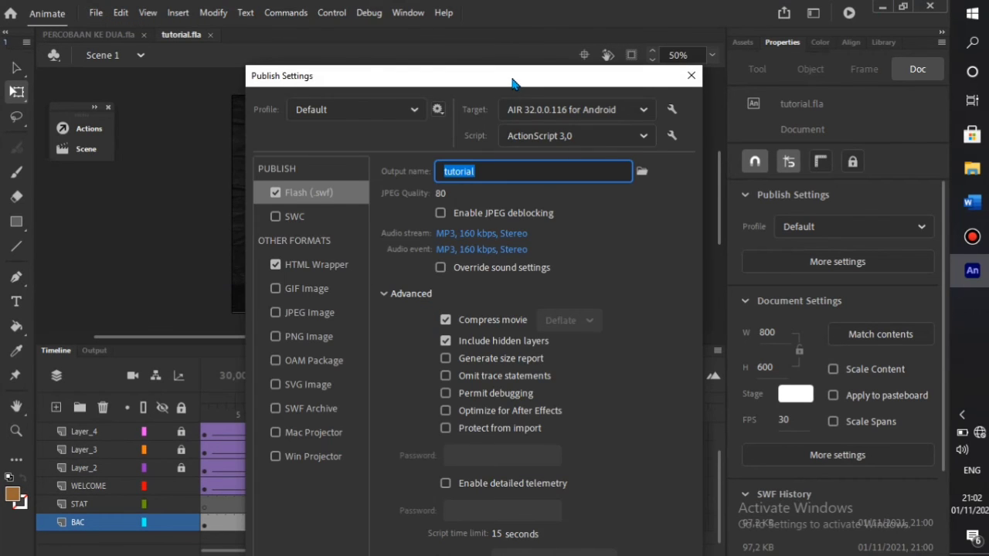
{"action": "left_click_drag", "start_coordinate": [506, 74], "coordinate": [482, 61]}
- Publish the document and, in the General settings for tutorial.apk, enable Full screen with Landscape aspect ratio
{"action": "left_click", "coordinate": [658, 55]}
{"action": "left_click", "coordinate": [95, 12]}
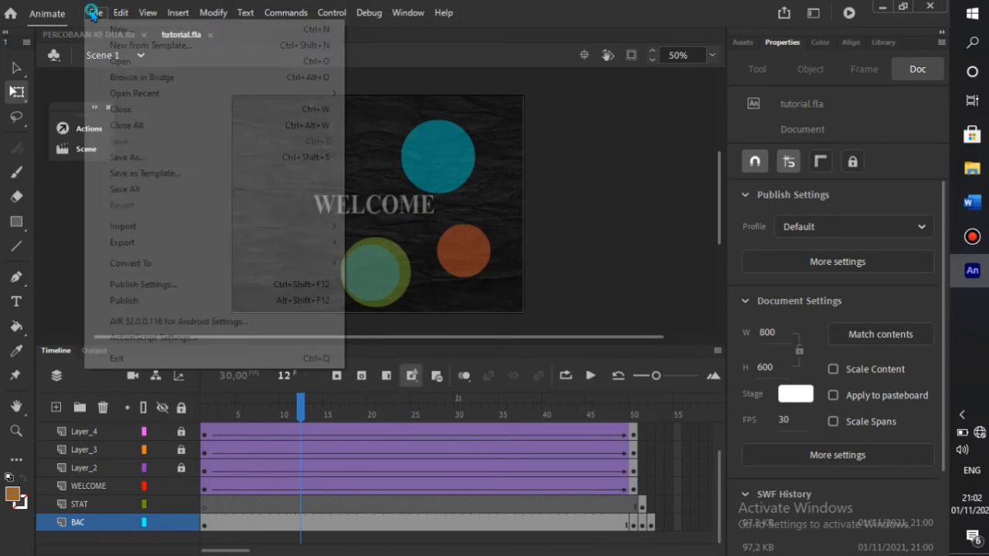
{"action": "left_click", "coordinate": [130, 300]}
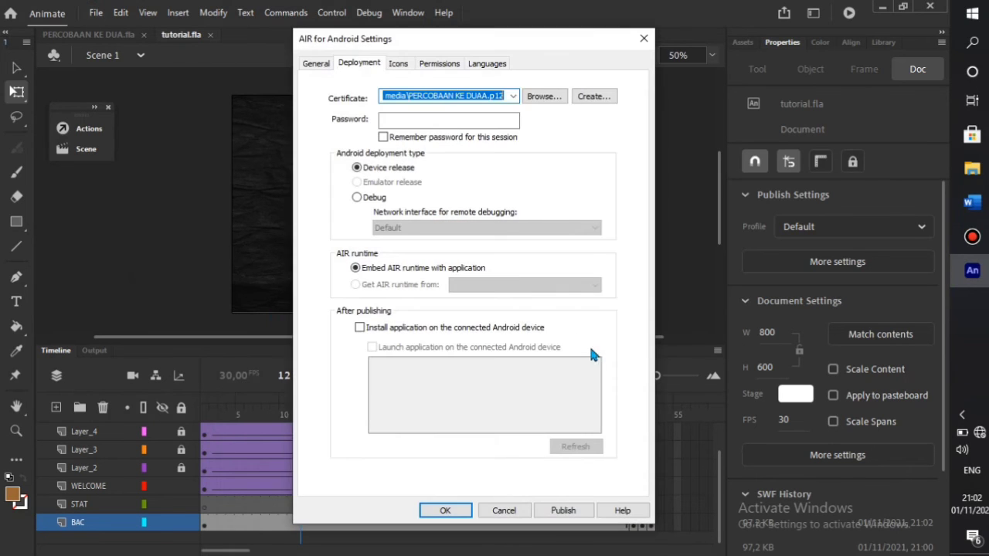
{"action": "left_click", "coordinate": [317, 65]}
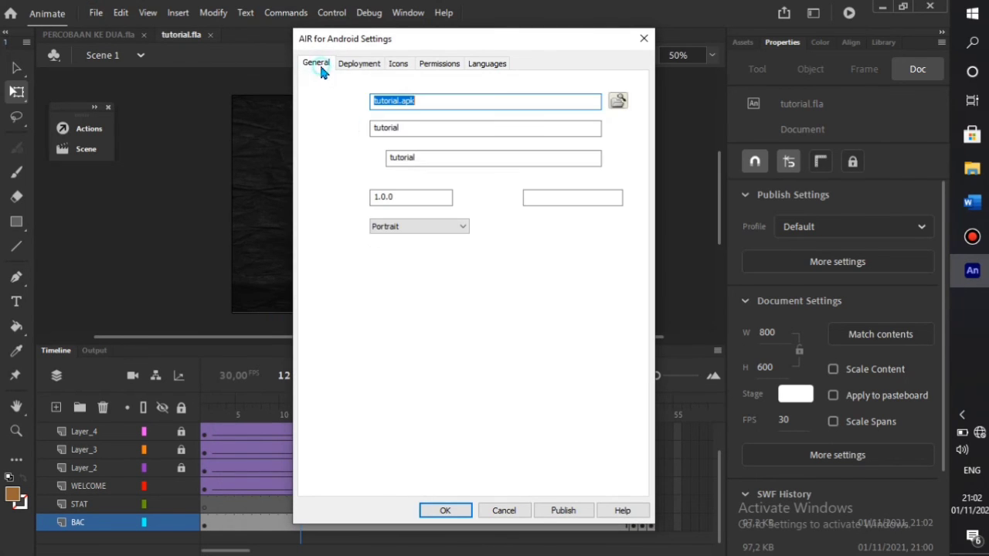
{"action": "left_click", "coordinate": [415, 104]}
{"action": "left_click", "coordinate": [424, 131]}
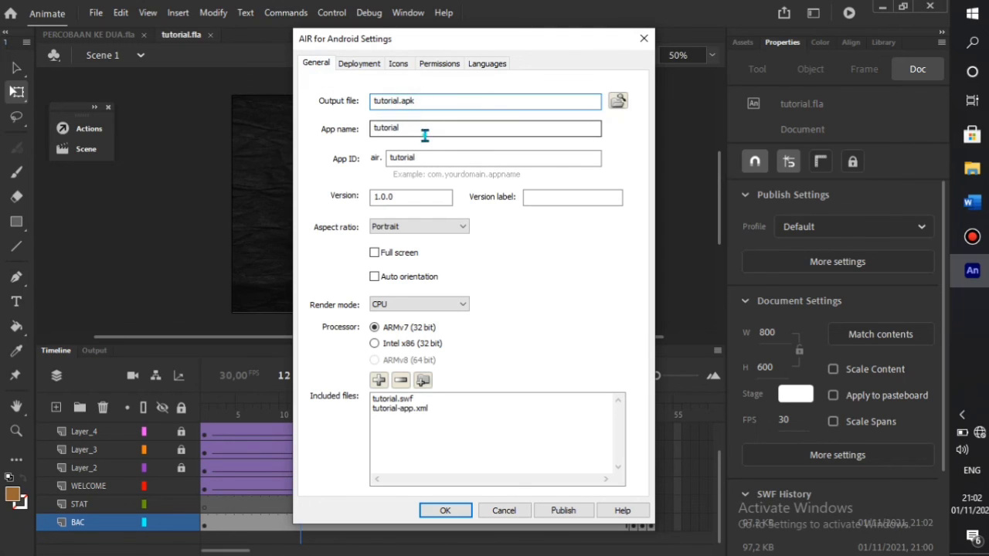
{"action": "left_click", "coordinate": [399, 253]}
{"action": "left_click", "coordinate": [449, 225]}
{"action": "left_click", "coordinate": [456, 249]}
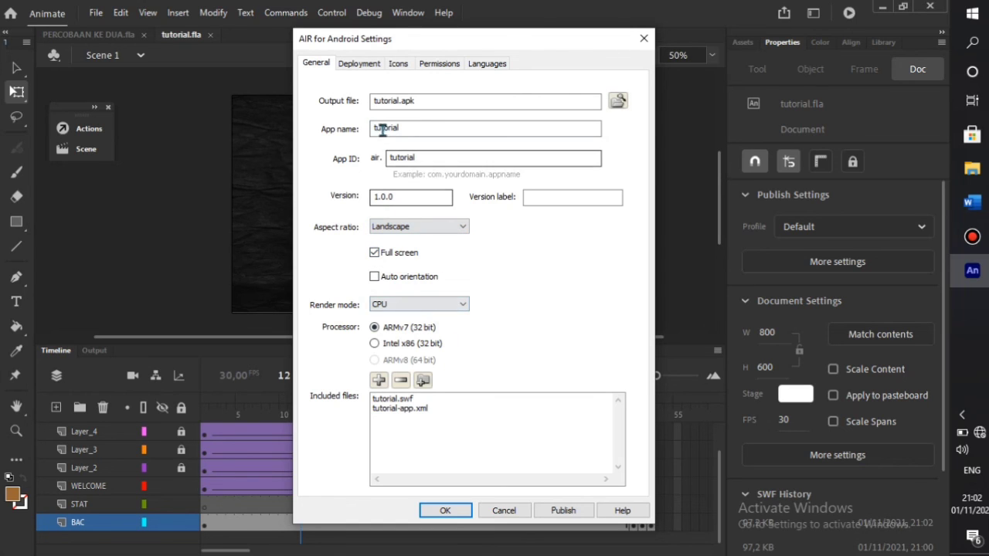
- Review the Deployment certificate settings, starting then cancelling a new self-signed certificate
{"action": "left_click", "coordinate": [360, 65]}
{"action": "left_click", "coordinate": [437, 121]}
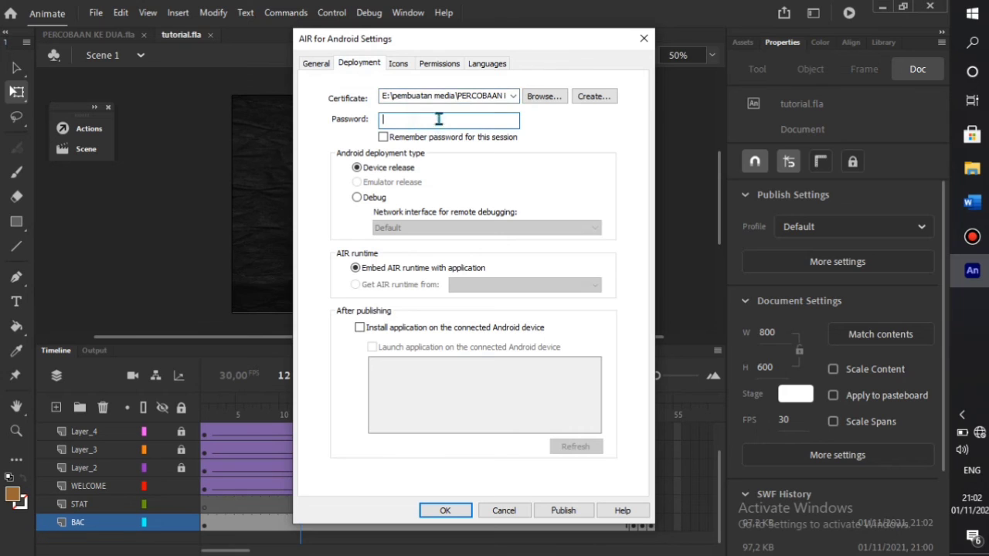
{"action": "left_click", "coordinate": [599, 100]}
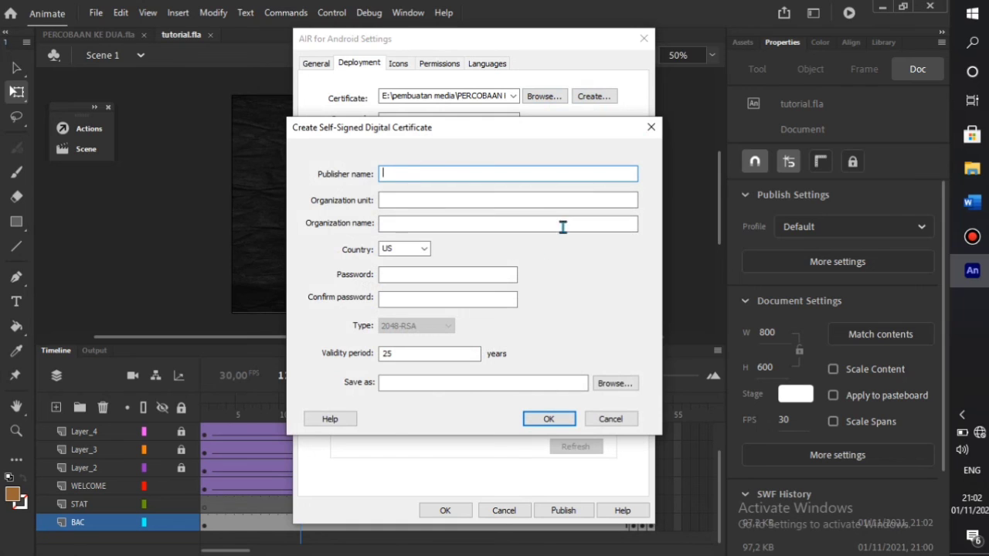
{"action": "left_click", "coordinate": [650, 128]}
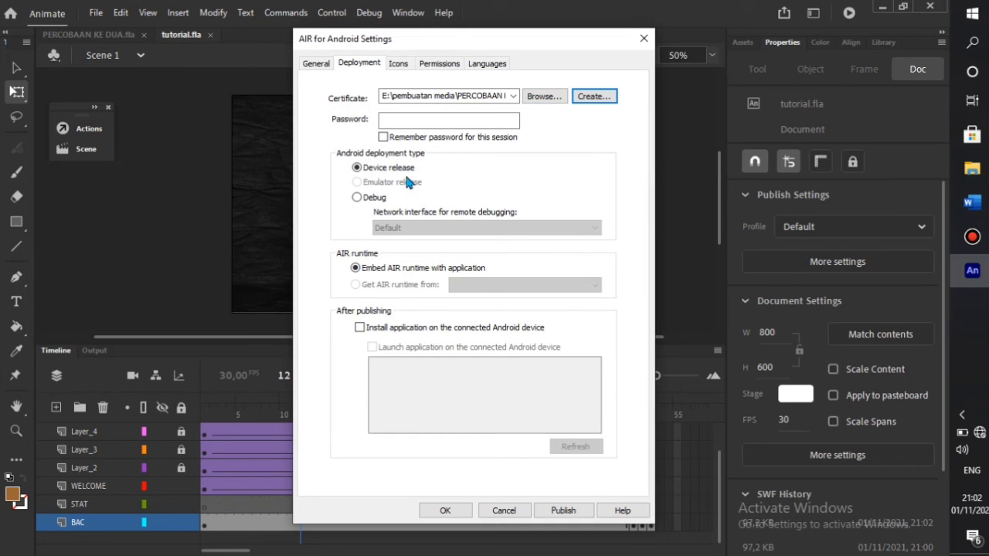
- Check the 72x72, 96x96 and 192x192 app icon sizes, then close the AIR for Android settings
{"action": "left_click", "coordinate": [399, 64]}
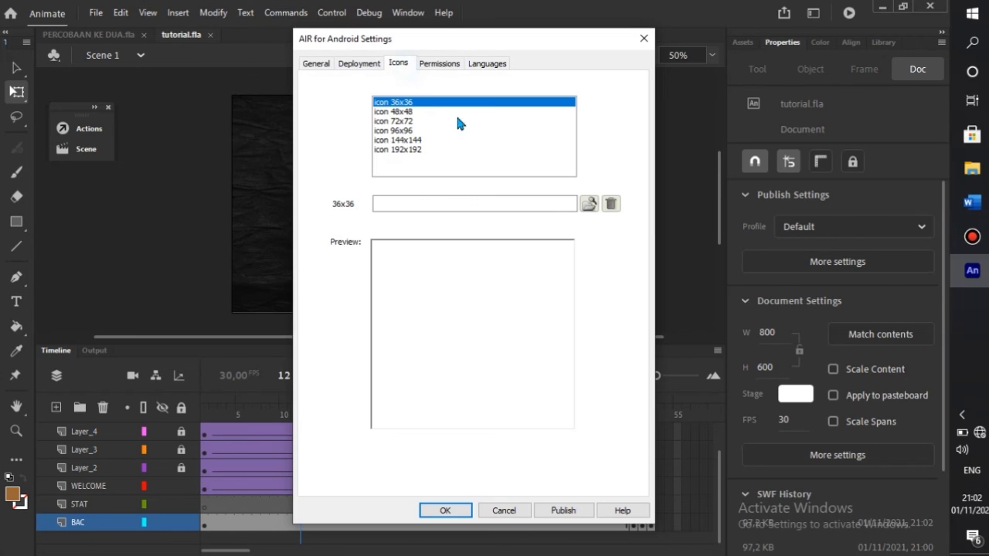
{"action": "left_click", "coordinate": [402, 122]}
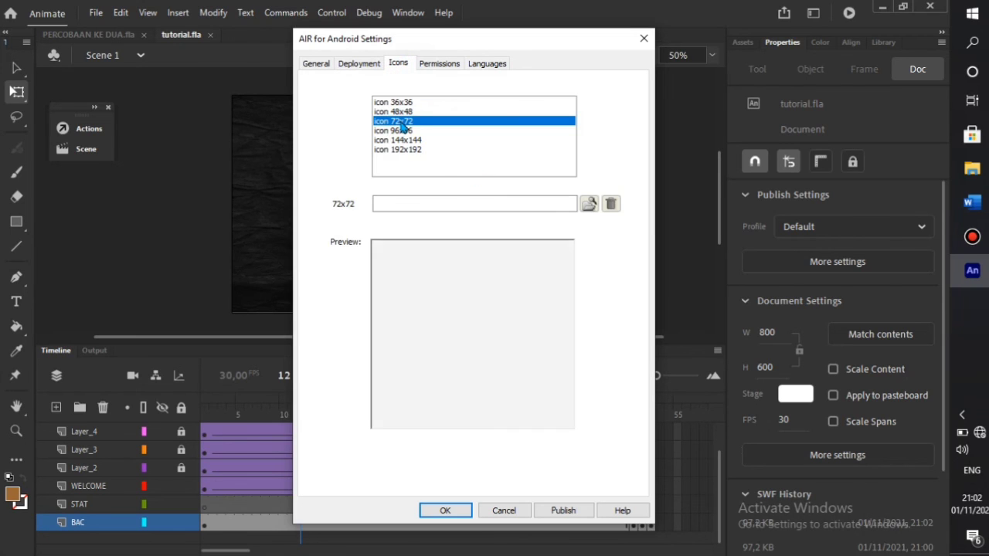
{"action": "left_click", "coordinate": [418, 131]}
{"action": "left_click", "coordinate": [417, 149]}
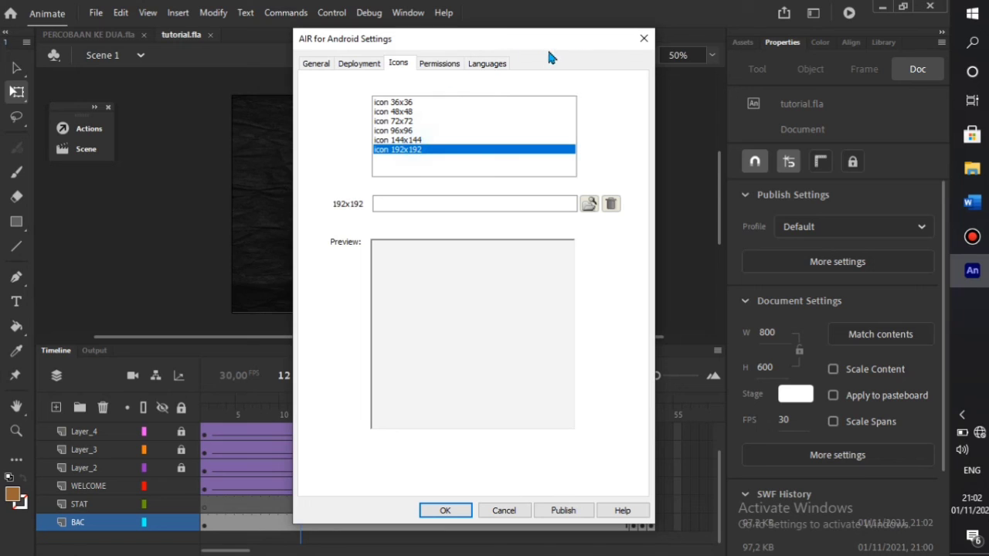
{"action": "left_click", "coordinate": [644, 38]}
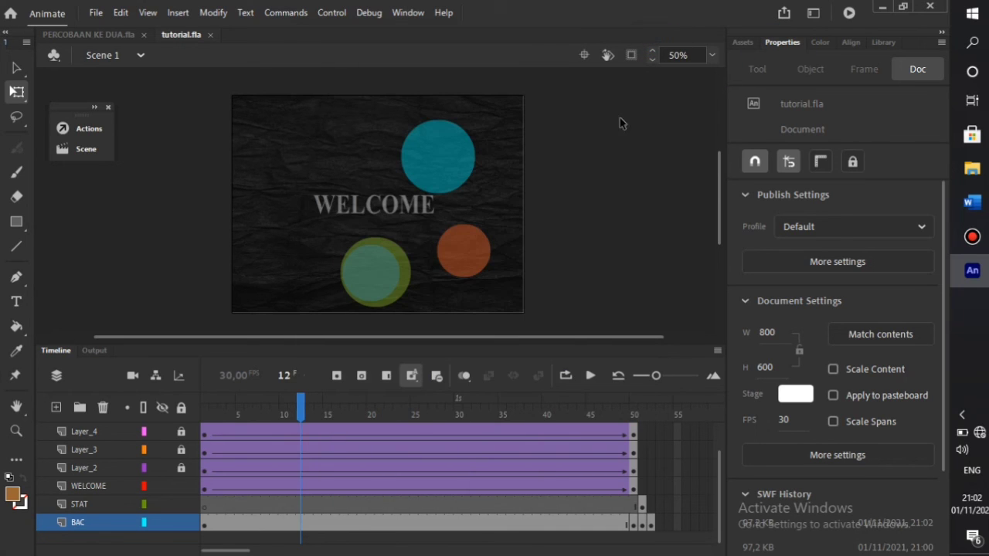
- Quit Adobe Animate, closing tutorial.fla and PERCOBAAN KE DUA.fla, and bring up the Bandicam window
{"action": "left_click", "coordinate": [929, 8]}
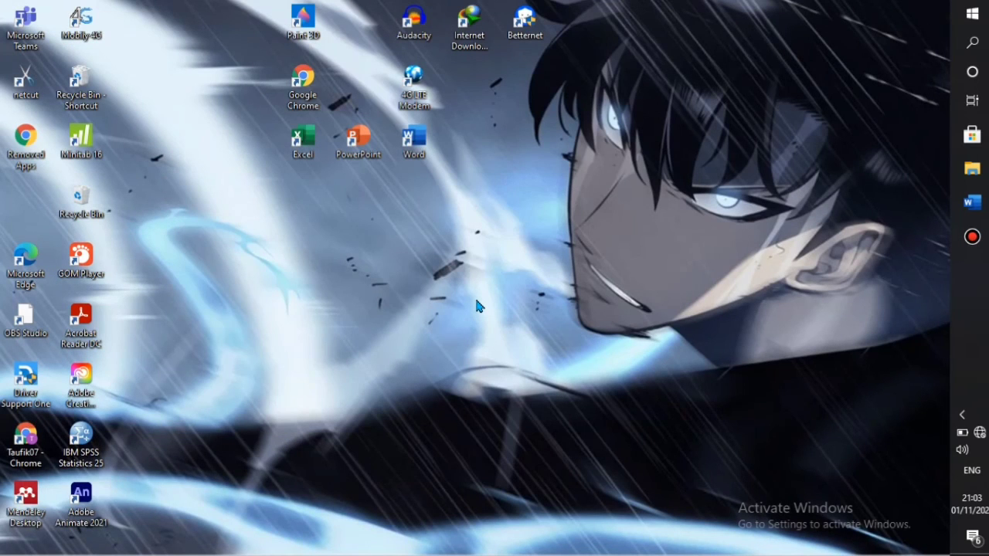
{"action": "left_click", "coordinate": [972, 237]}
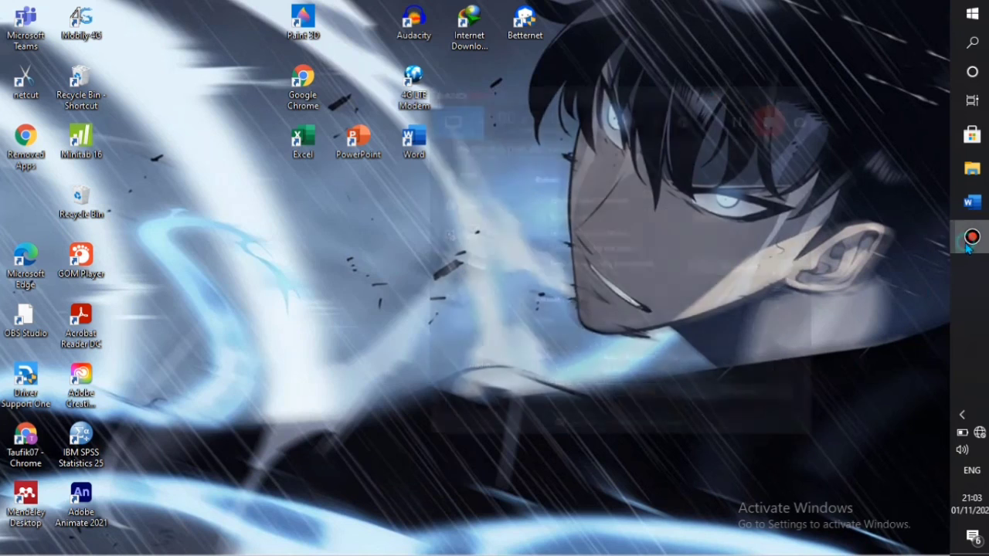